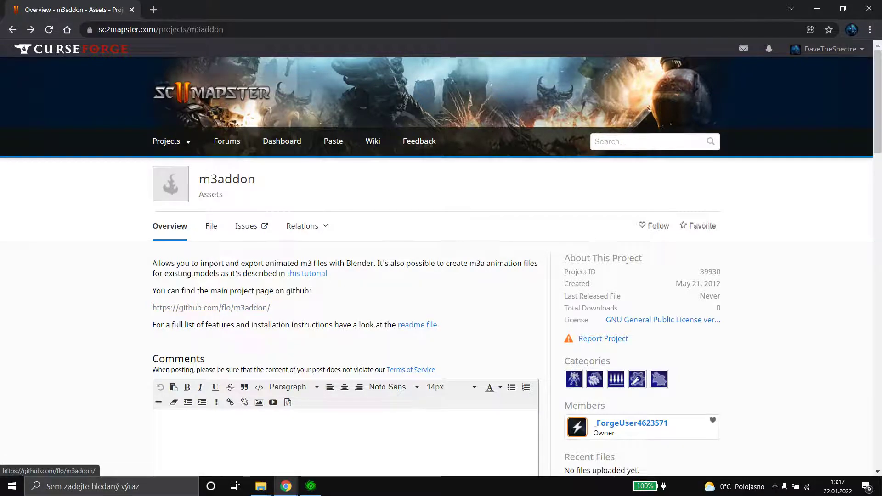
# Open the m3addon project's GitHub page and download the repository as a ZIP archive.
pyautogui.click(211, 308)
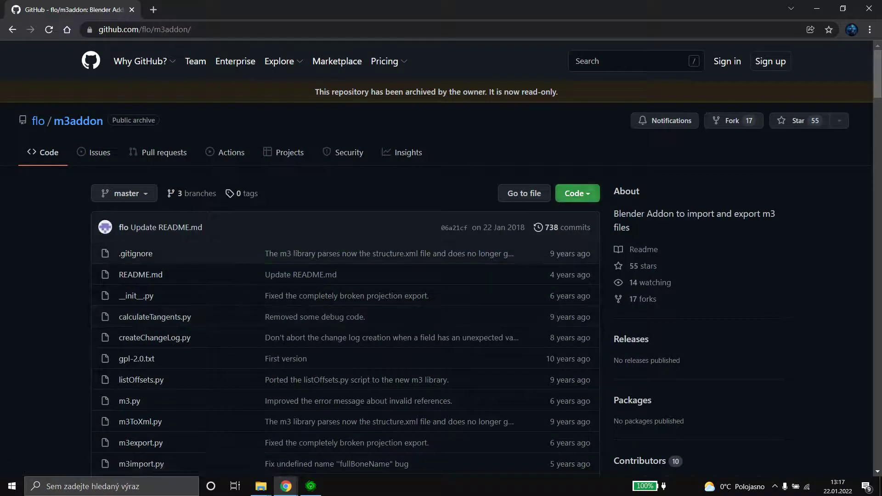
pyautogui.click(577, 193)
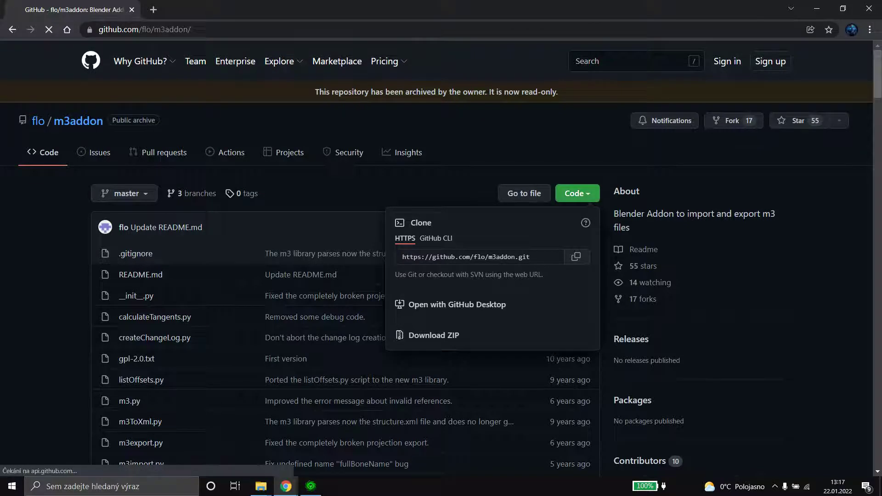
pyautogui.click(434, 335)
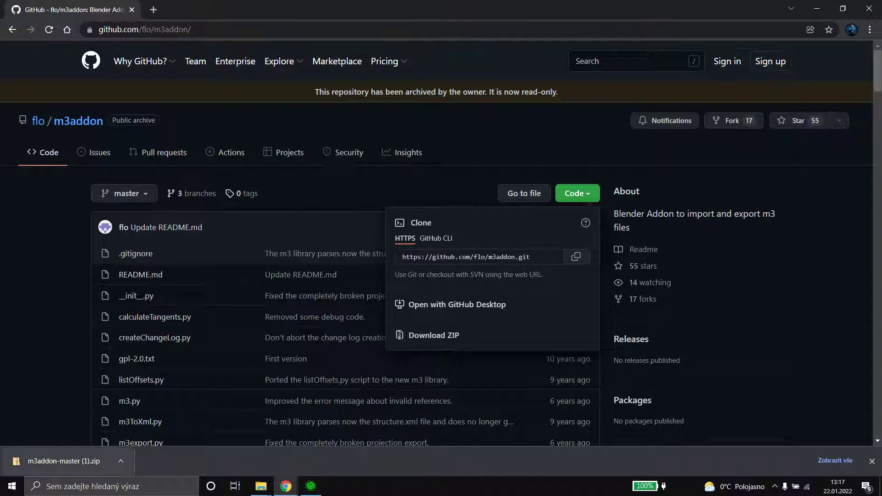
# Open the downloaded m3addon-master archive and copy all files from its m3addon-master folder.
pyautogui.click(63, 461)
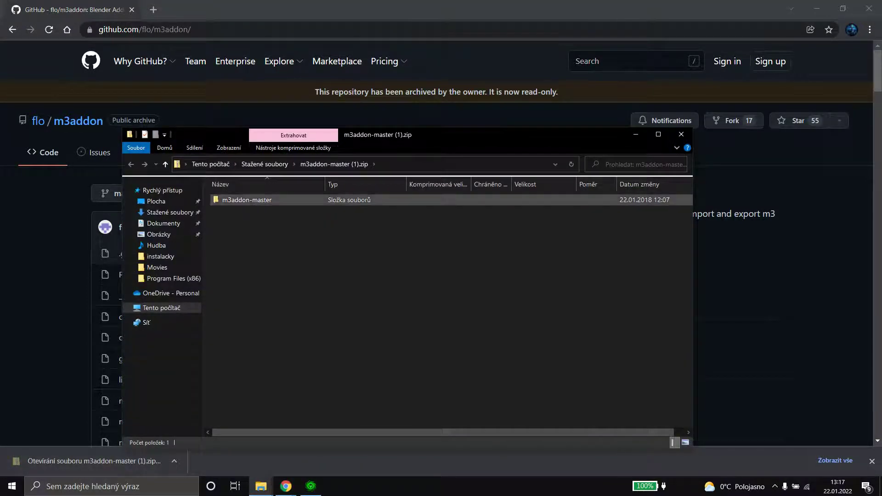
pyautogui.doubleClick(246, 200)
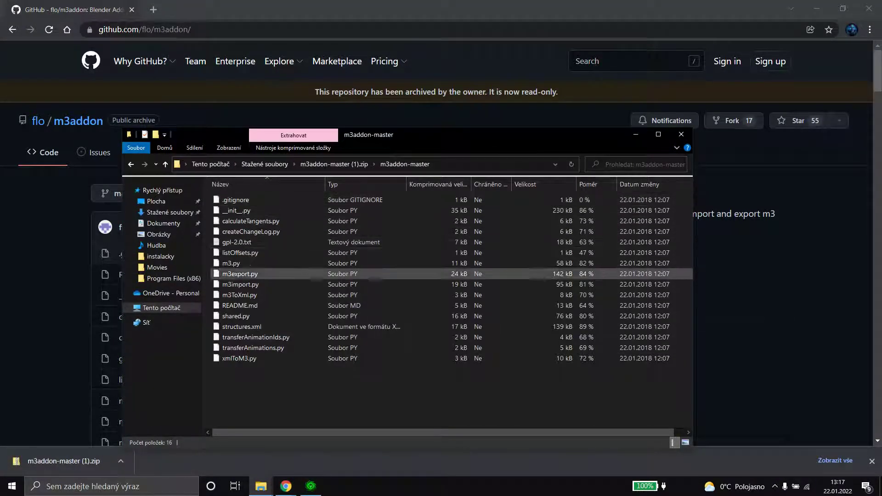
pyautogui.moveTo(293, 389); pyautogui.dragTo(228, 199)
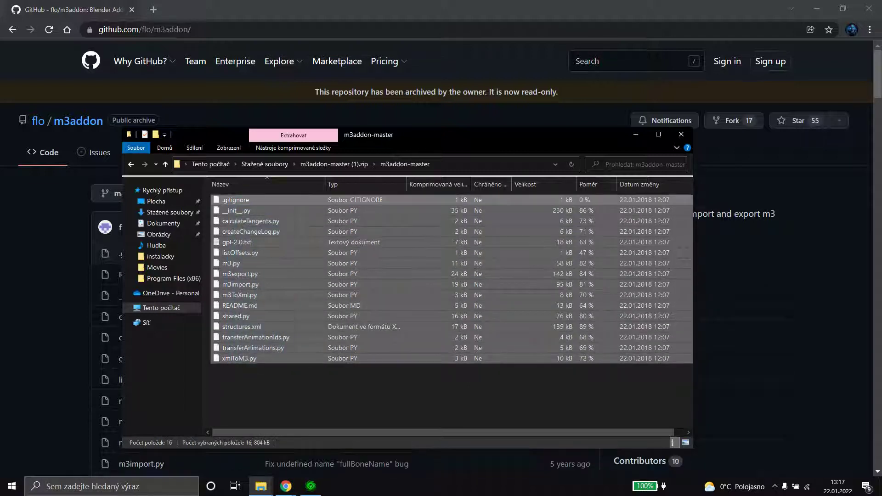
pyautogui.rightClick(245, 202)
pyautogui.click(277, 238)
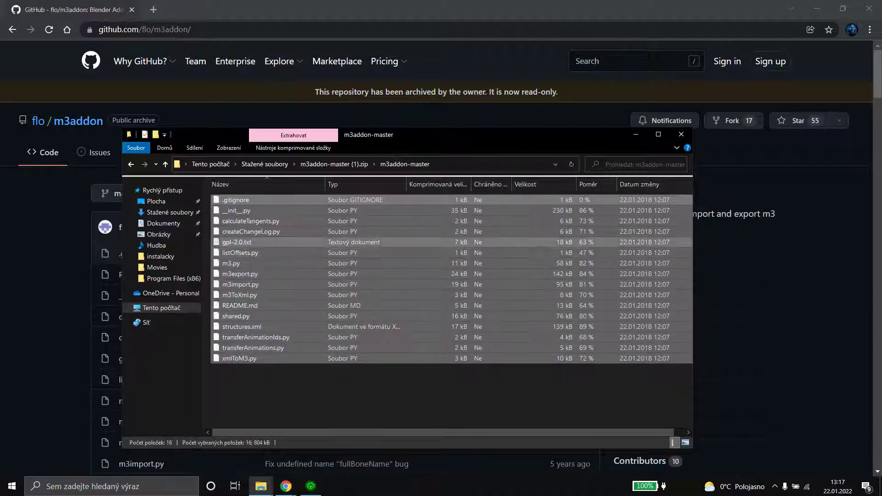
# In the Program Files (x86) window, go to Blender Foundation > Blender > 2.69 > scripts > addons and look through the folder.
pyautogui.click(260, 486)
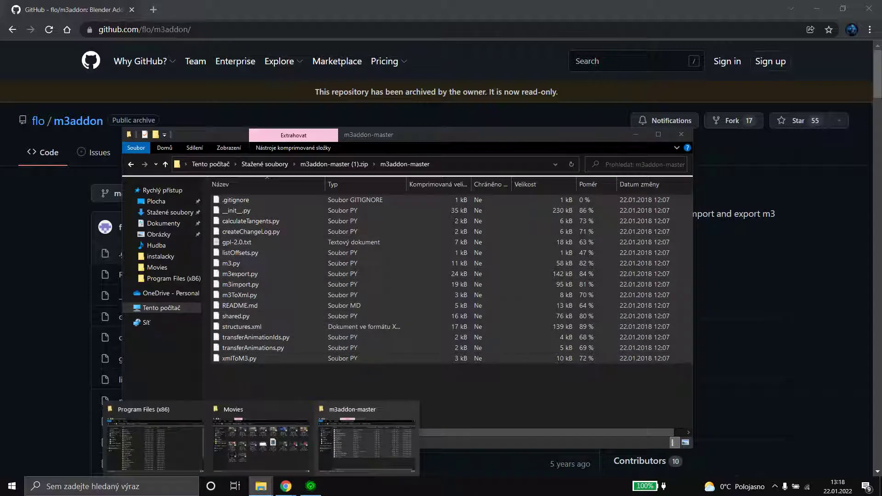
pyautogui.click(155, 440)
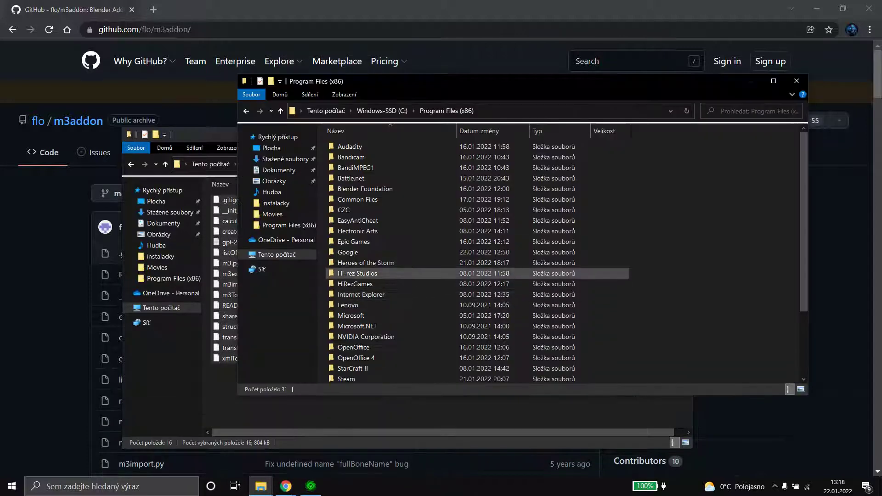
pyautogui.doubleClick(365, 189)
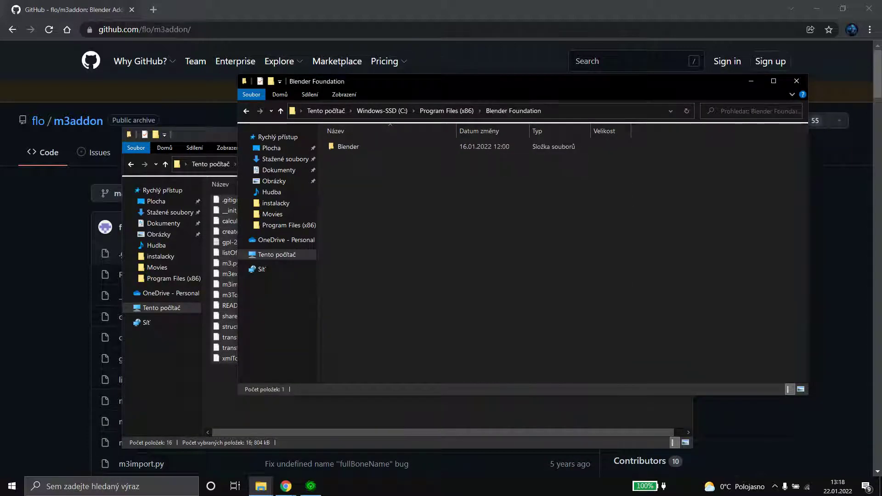
pyautogui.doubleClick(349, 146)
pyautogui.doubleClick(345, 146)
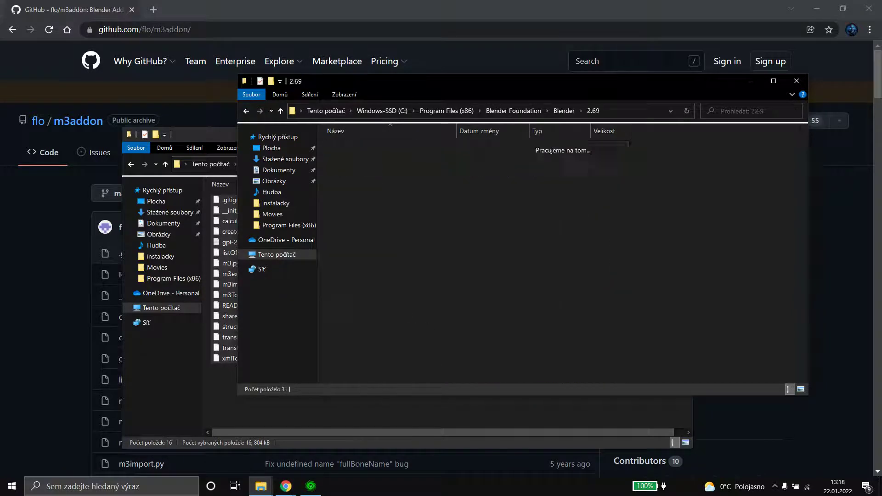
pyautogui.doubleClick(346, 168)
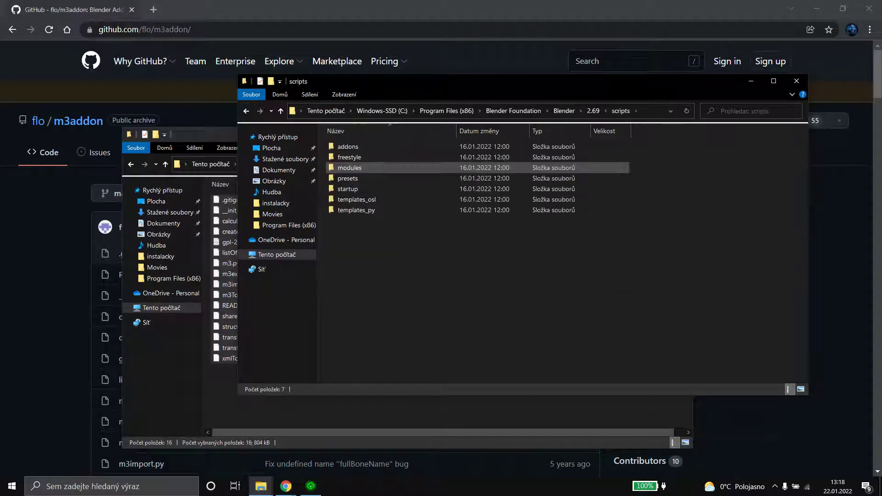
pyautogui.doubleClick(347, 146)
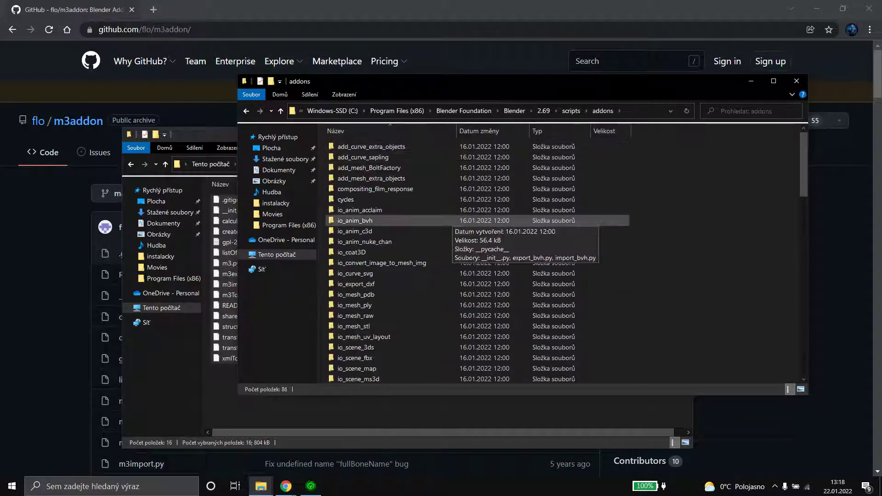
pyautogui.scroll(-10, 349, 287)
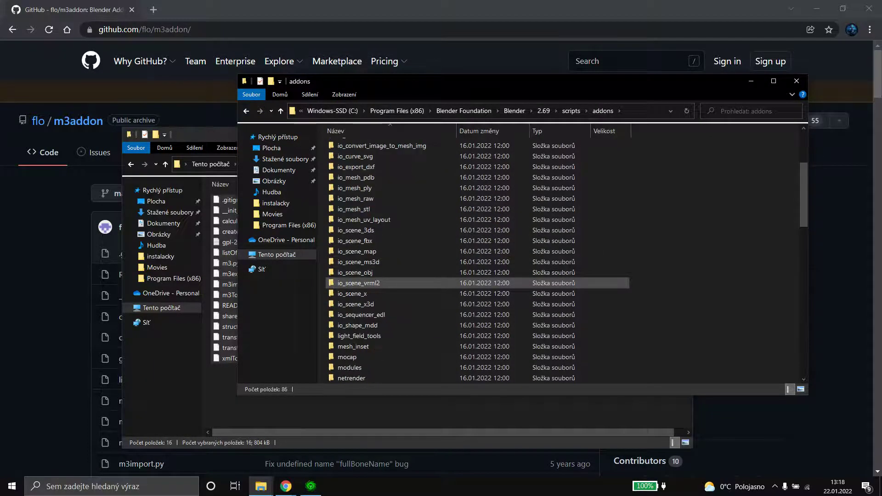
pyautogui.scroll(-6, 348, 283)
pyautogui.scroll(11, 348, 280)
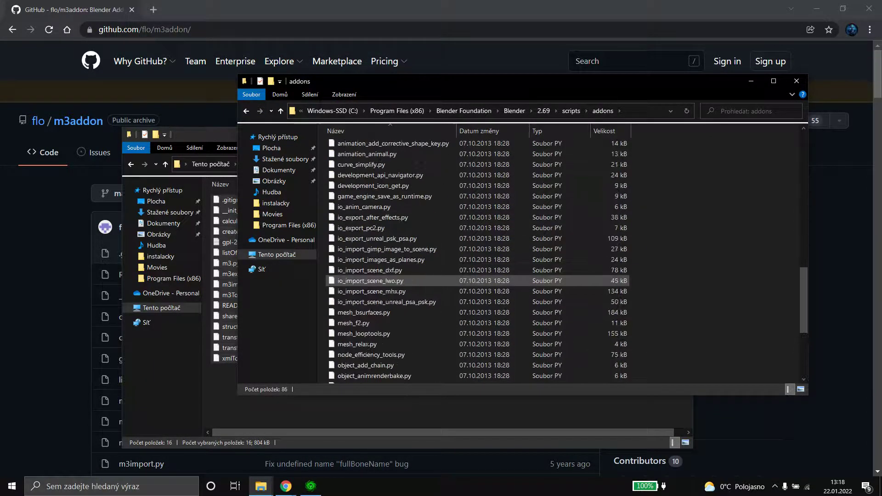
pyautogui.scroll(8, 347, 280)
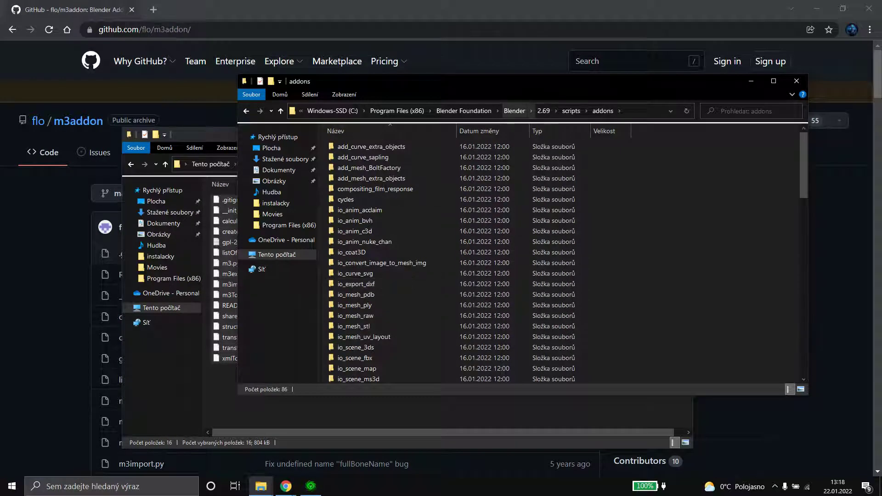
# Create a new folder named m3addon-master inside Blender's addons folder.
pyautogui.moveTo(515, 81); pyautogui.dragTo(473, 118)
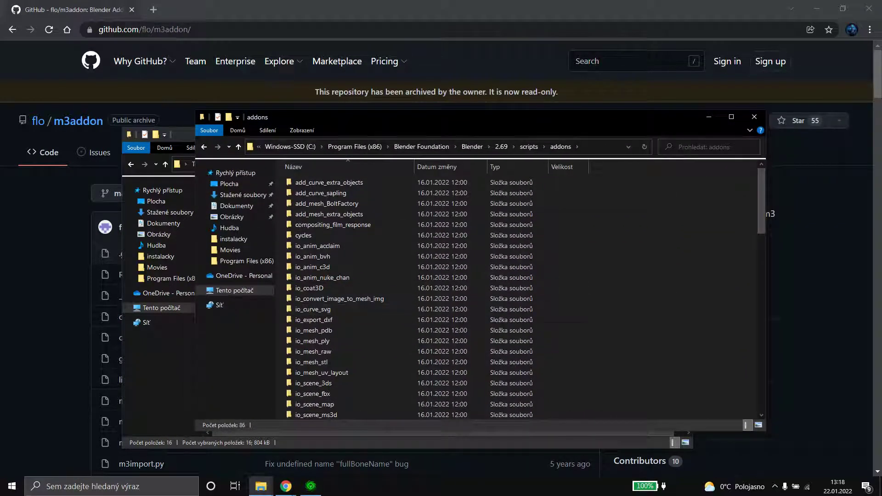
pyautogui.rightClick(638, 153)
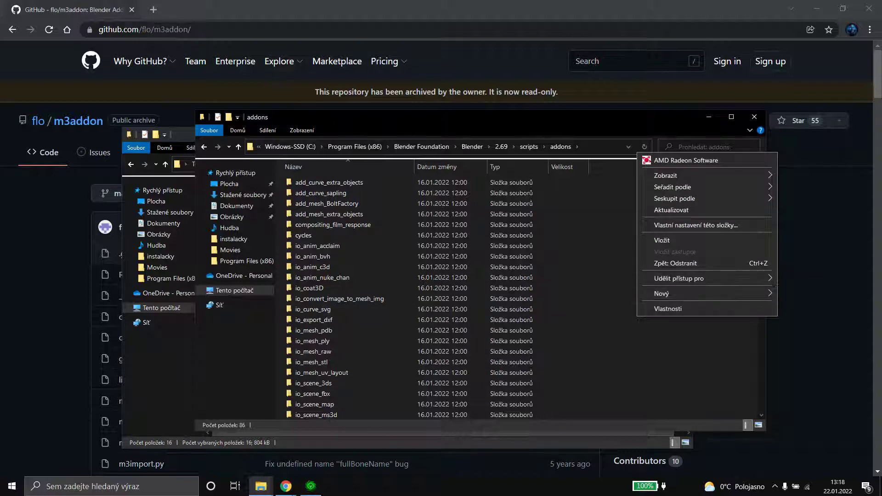
pyautogui.moveTo(662, 294)
pyautogui.click(791, 294)
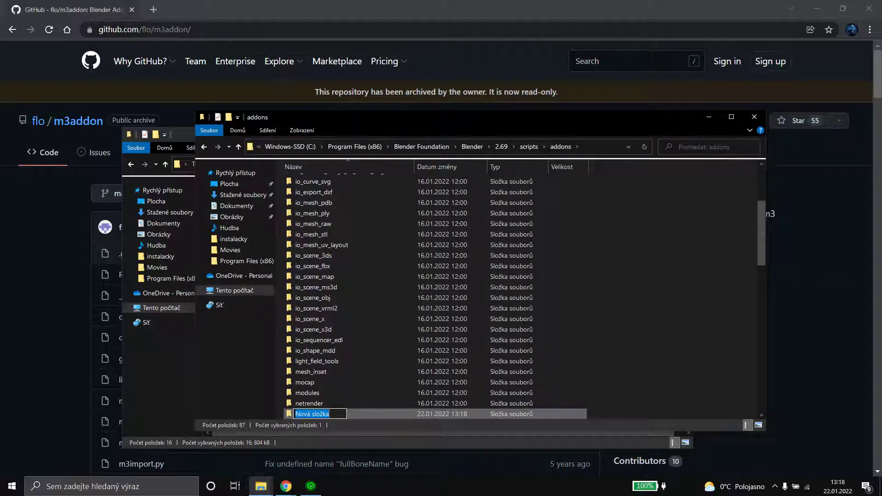
pyautogui.write('m3')
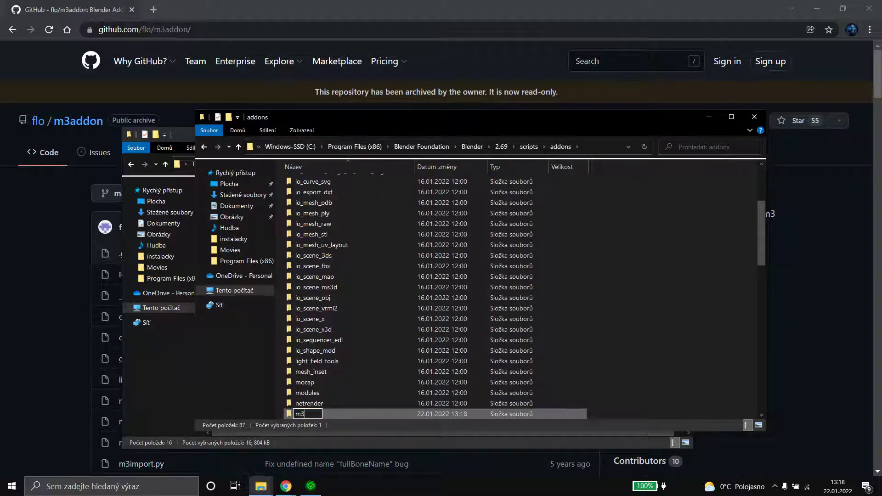
pyautogui.write('addon-master')
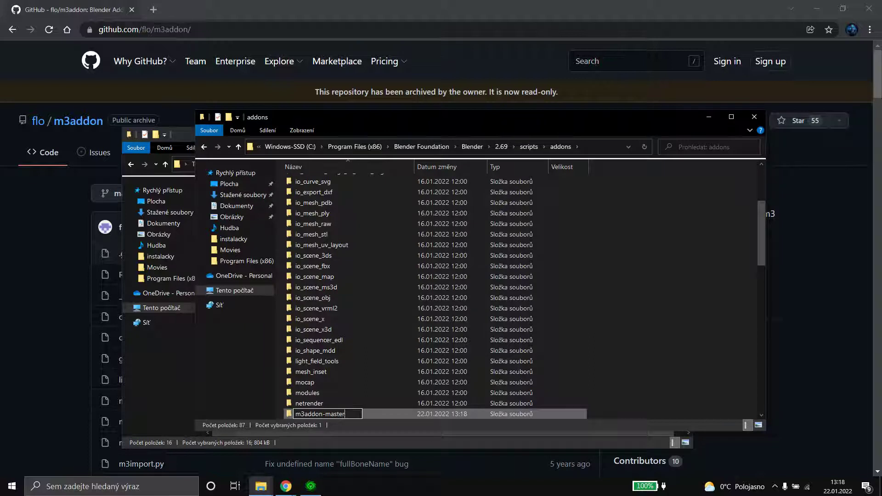
pyautogui.press('Return')
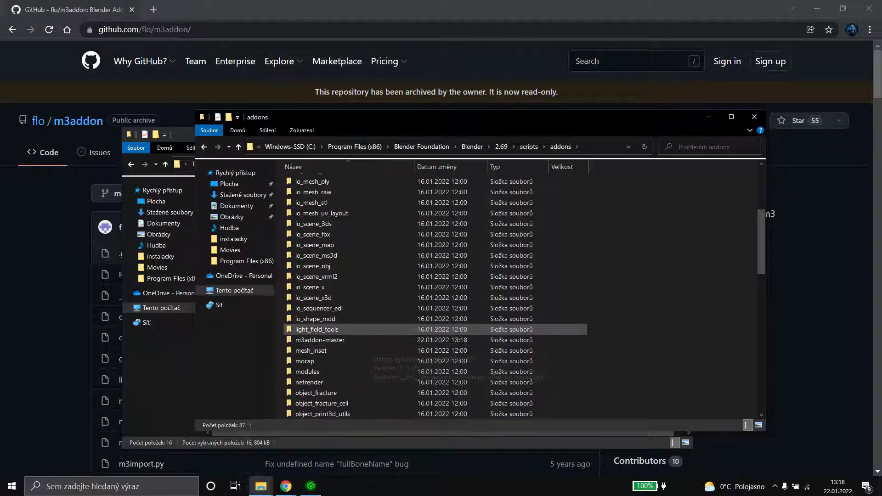
# Paste the copied add-on files into the new m3addon-master folder, granting administrator permission for all items.
pyautogui.doubleClick(320, 340)
pyautogui.rightClick(397, 263)
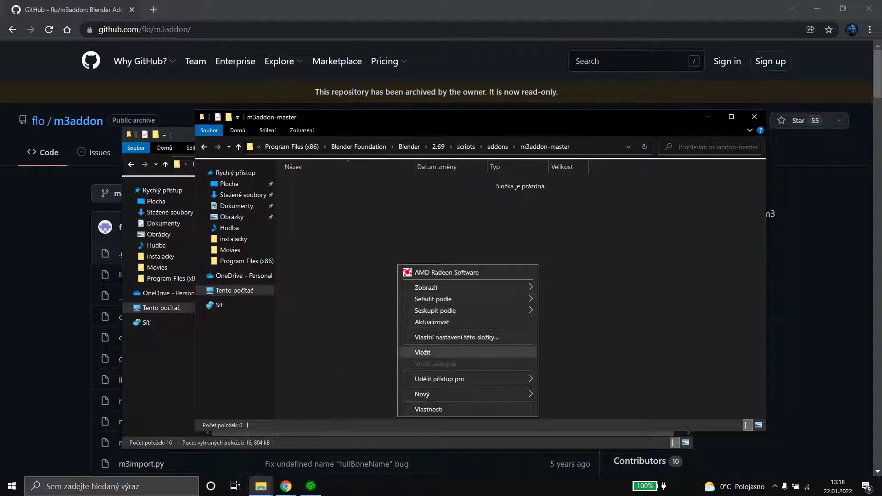
pyautogui.click(416, 352)
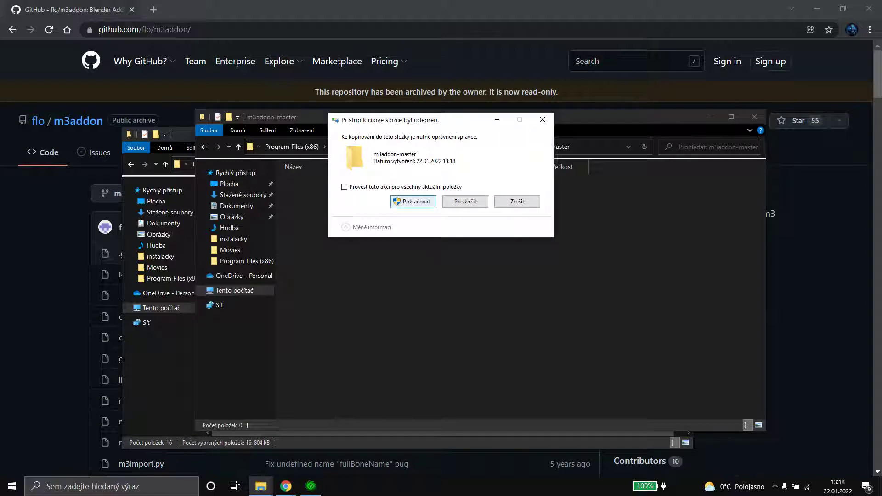
pyautogui.click(413, 201)
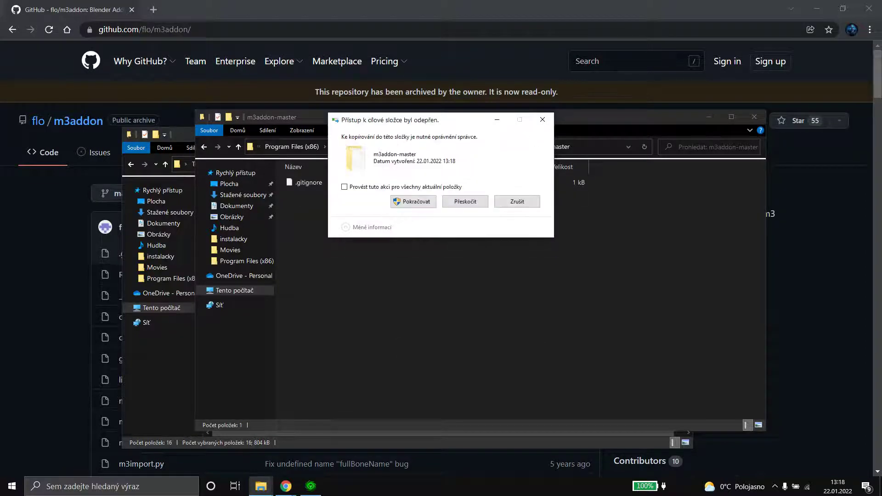
pyautogui.click(413, 201)
pyautogui.click(345, 187)
pyautogui.click(413, 201)
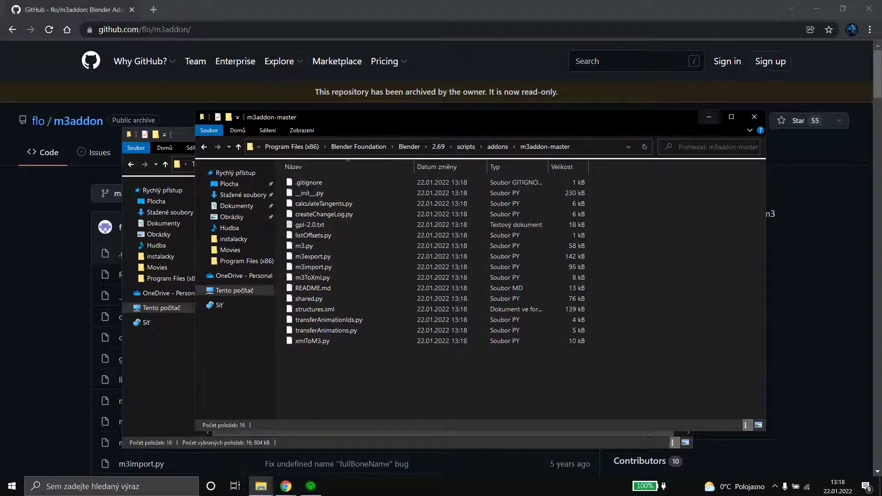
# Minimize both file windows and launch Blender.
pyautogui.click(708, 117)
pyautogui.click(635, 134)
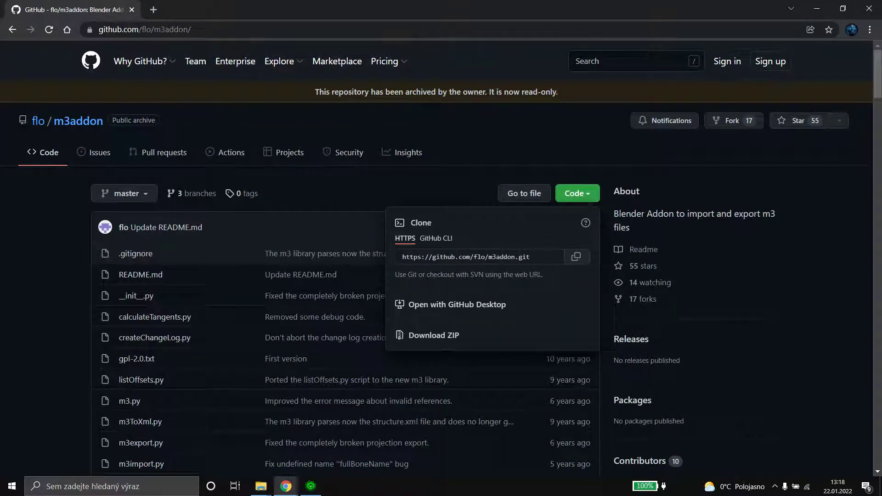
pyautogui.click(12, 486)
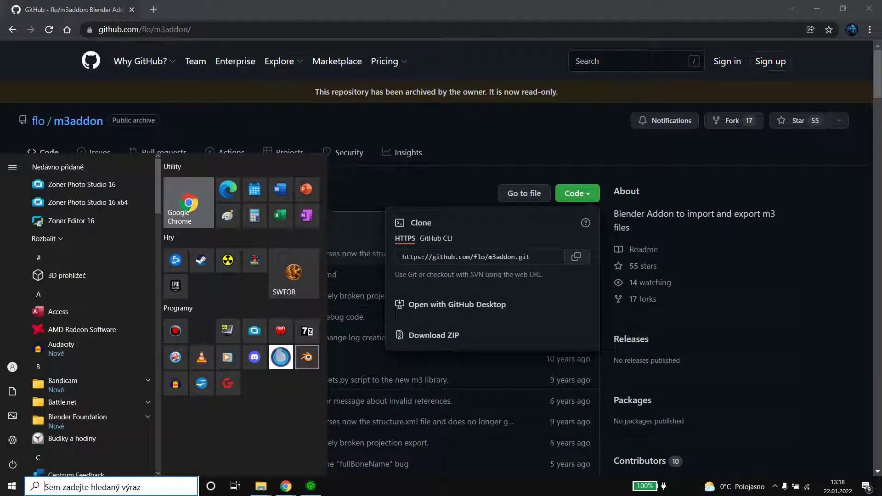
pyautogui.click(307, 356)
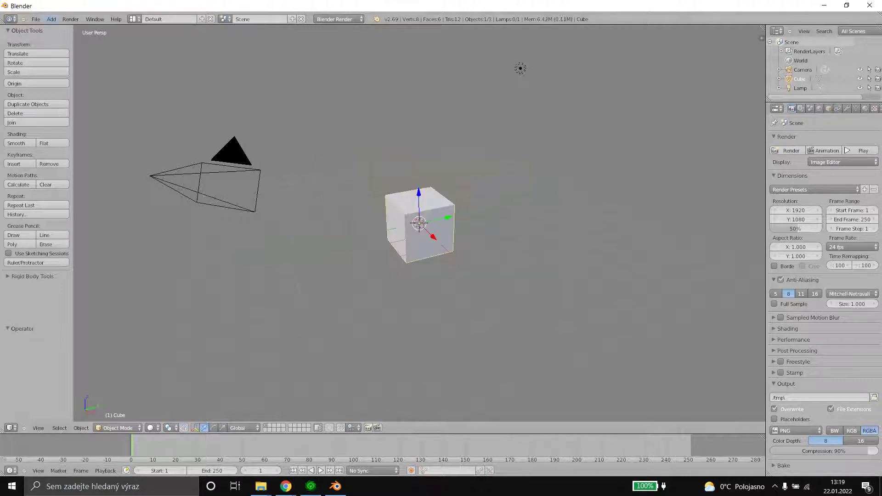
# Search the add-ons in the User Preferences for m3, then close the preferences.
pyautogui.click(35, 19)
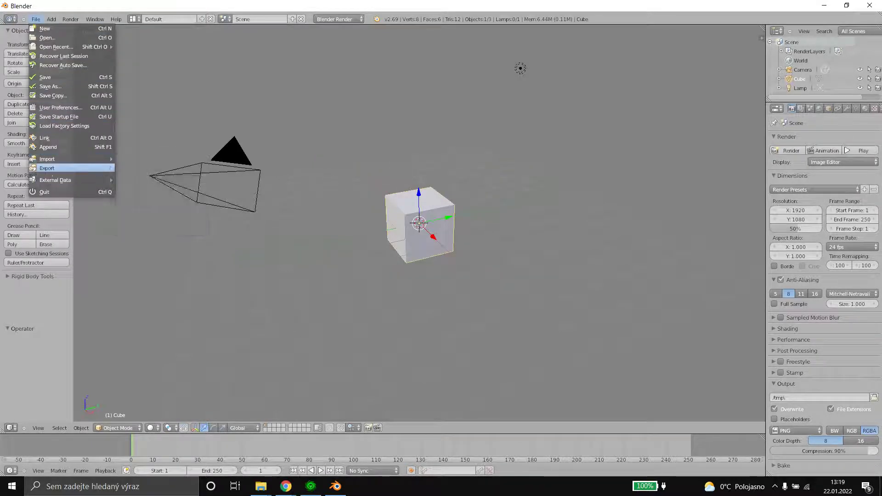
pyautogui.moveTo(64, 159)
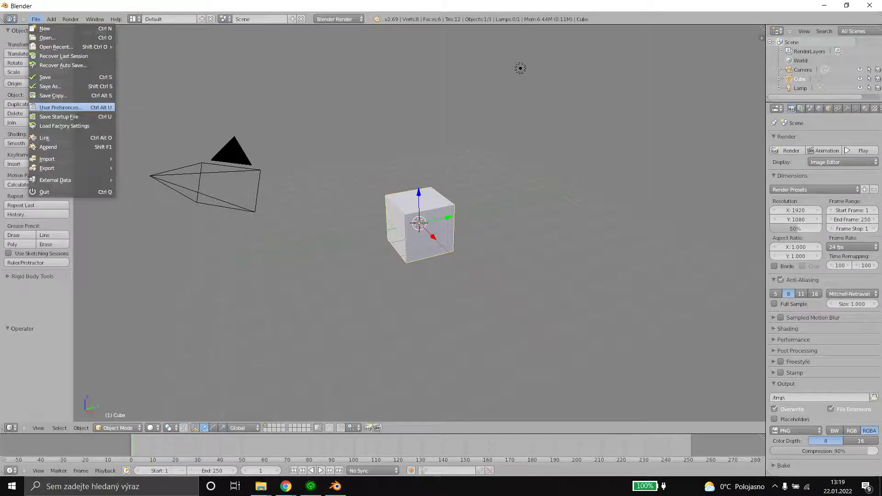
pyautogui.click(60, 107)
pyautogui.click(182, 23)
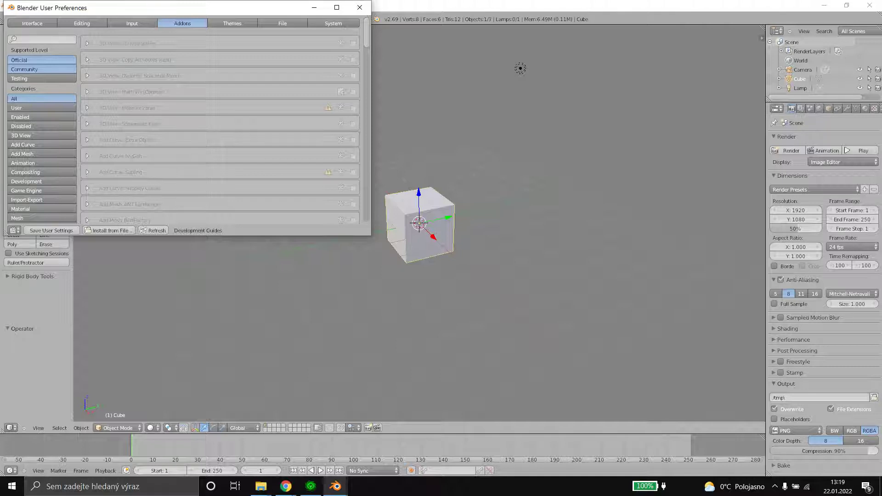
pyautogui.write('nif')
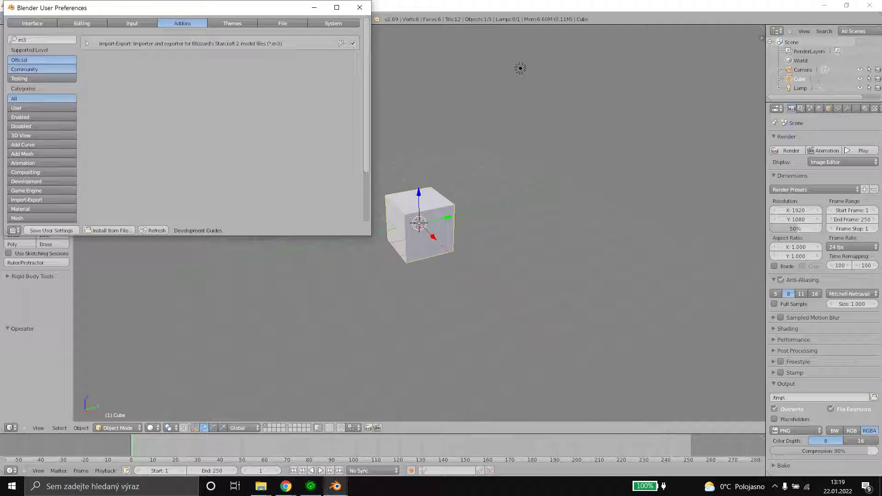
pyautogui.click(359, 8)
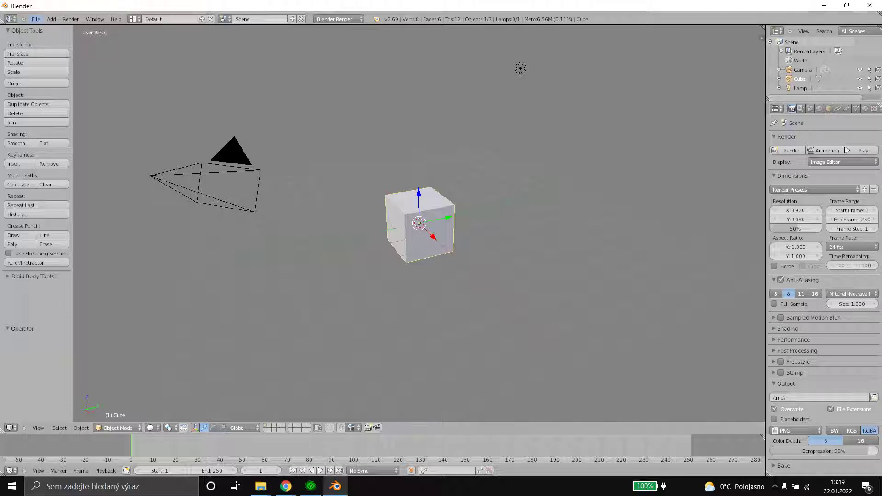
pyautogui.click(35, 19)
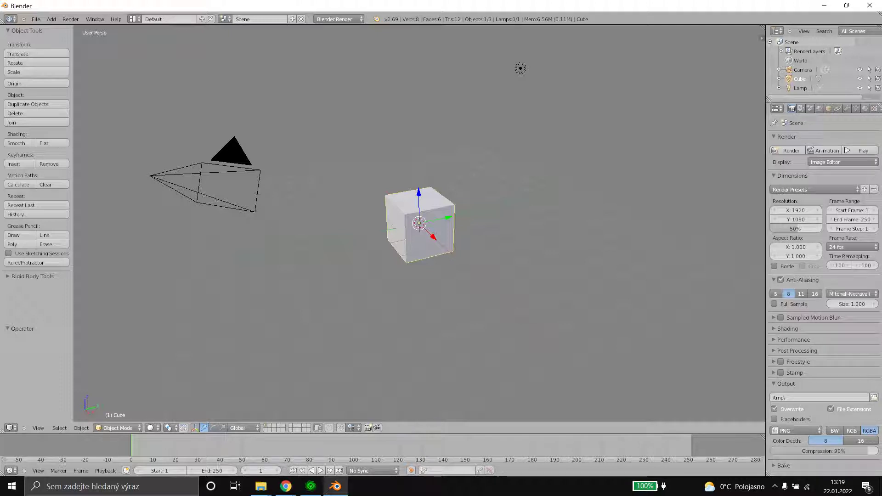
# Add the camera and the lamp to the selected cube and delete all three objects from the scene.
pyautogui.keyDown('shift'); pyautogui.rightClick(202, 183); pyautogui.keyUp('shift')
pyautogui.keyDown('shift'); pyautogui.rightClick(520, 68); pyautogui.keyUp('shift')
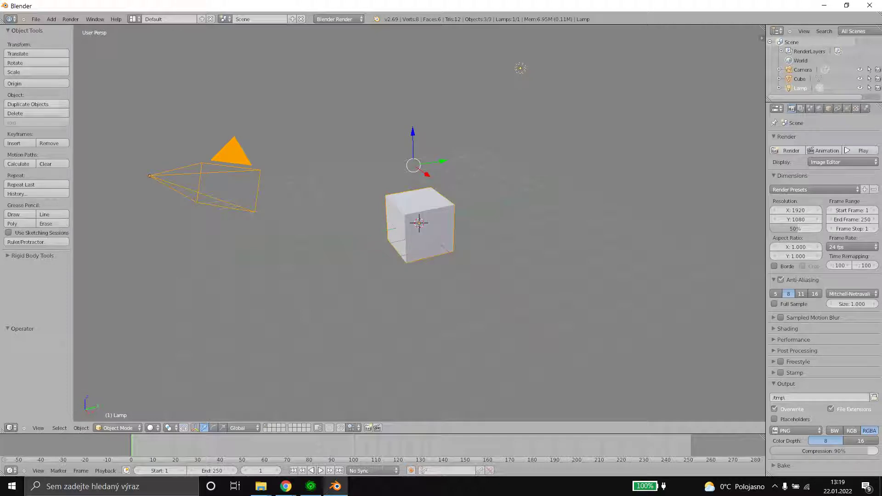
pyautogui.click(18, 113)
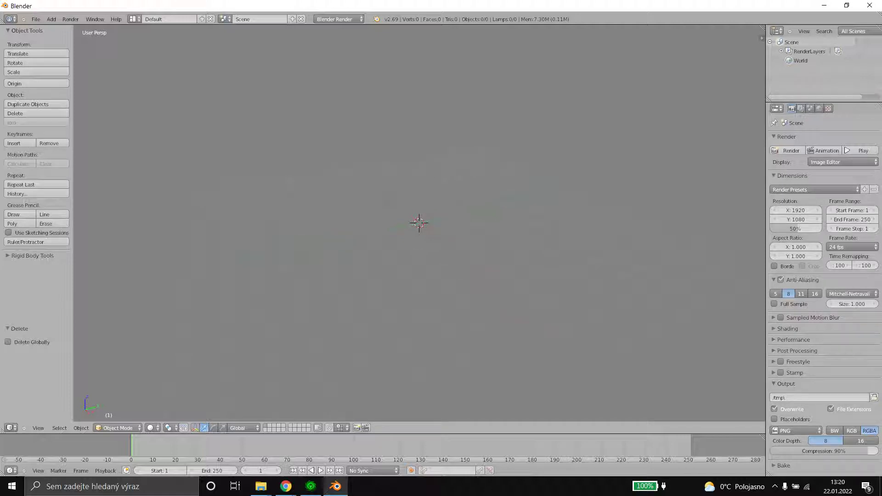
# Save the empty scene as the startup file.
pyautogui.click(35, 19)
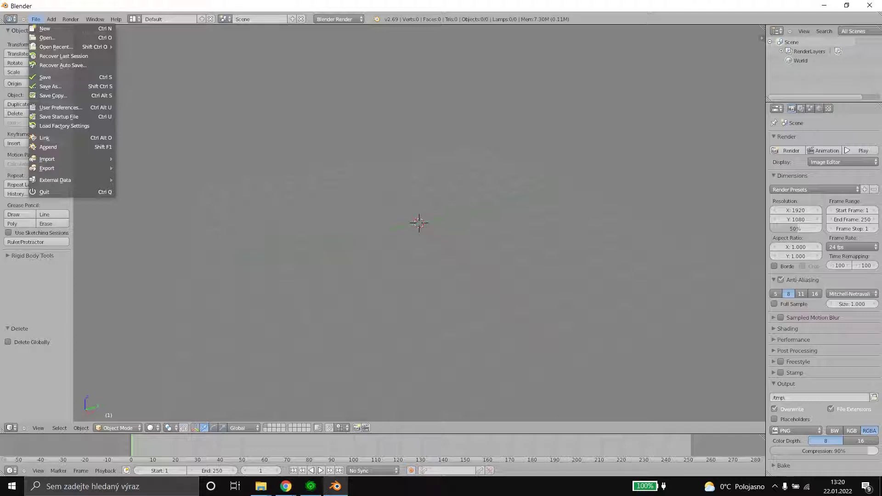
pyautogui.click(50, 116)
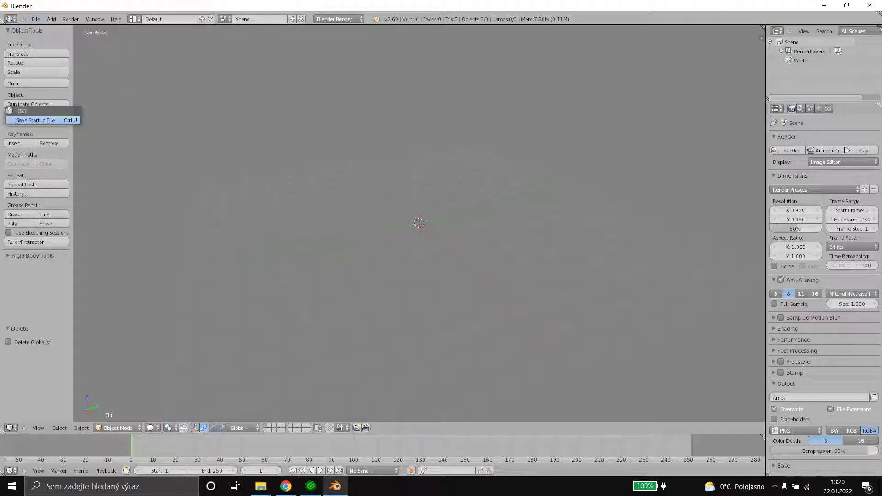
pyautogui.press('Return')
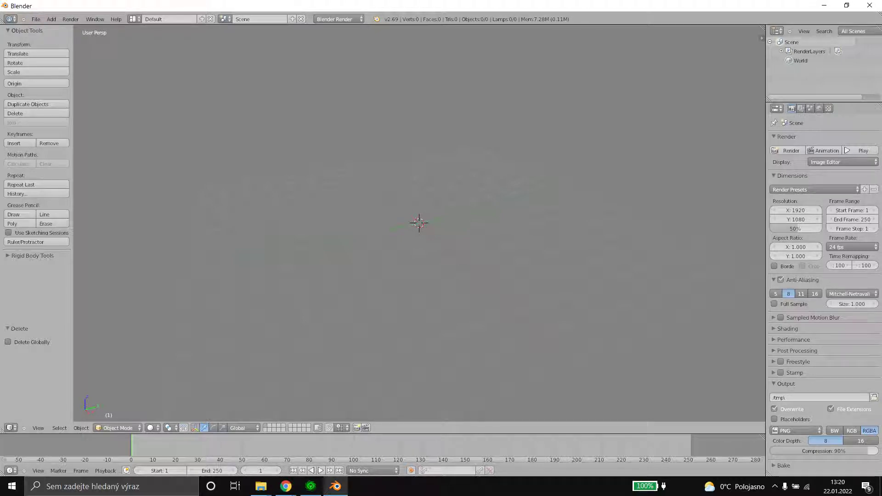
# Switch to StarCraft II Editor, open the Data module, and change its display to show the object list as a tree.
pyautogui.click(310, 486)
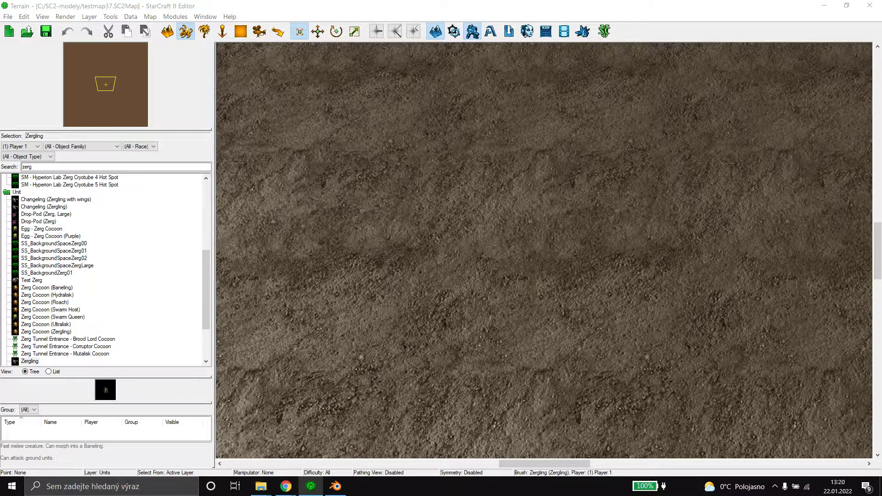
pyautogui.click(472, 31)
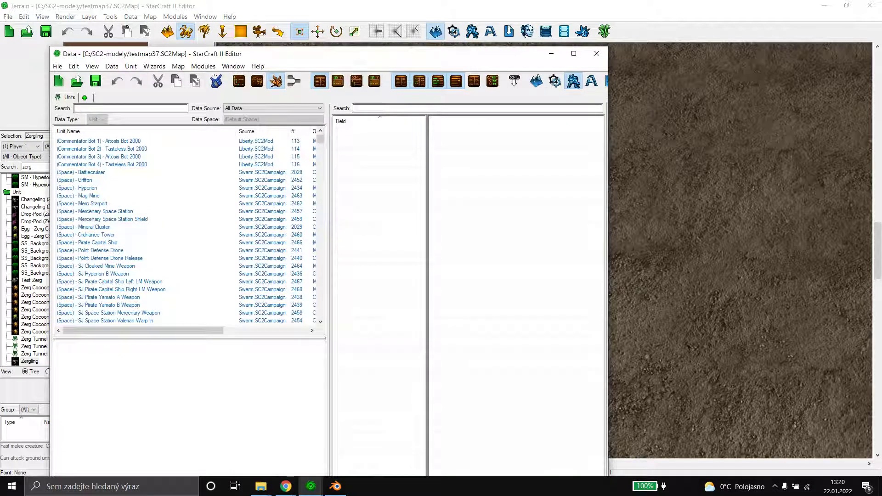
pyautogui.click(338, 81)
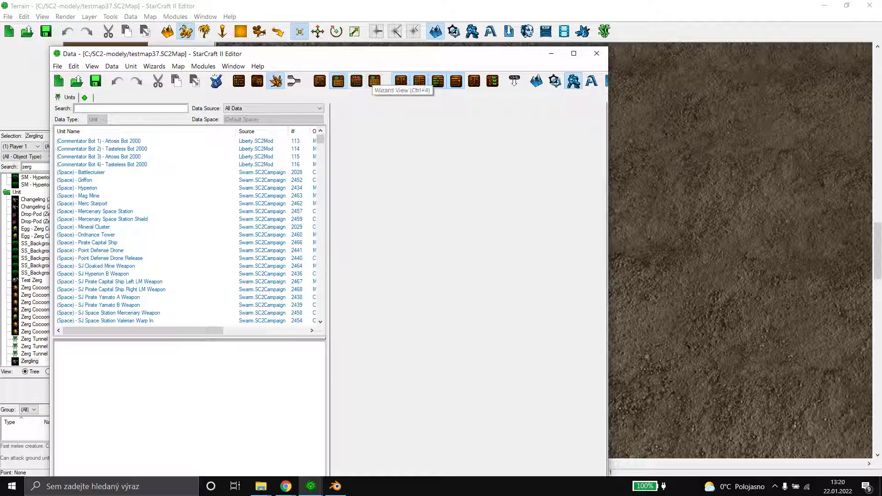
pyautogui.click(374, 82)
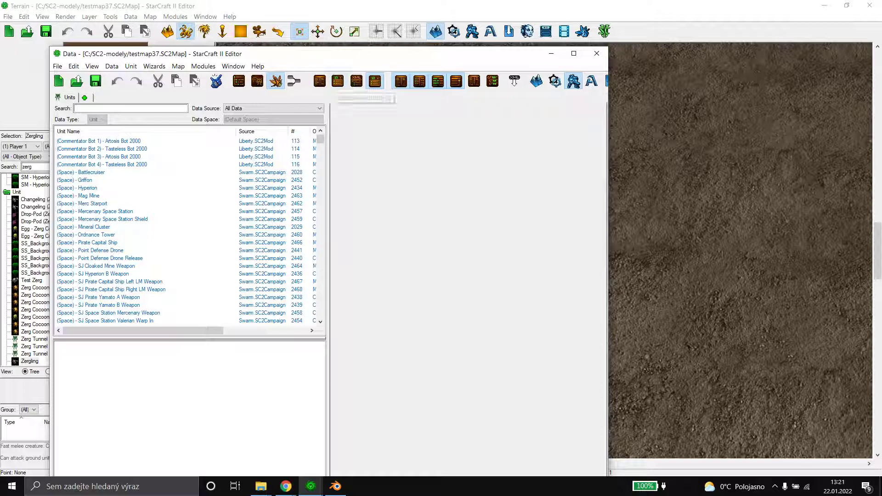
pyautogui.click(338, 81)
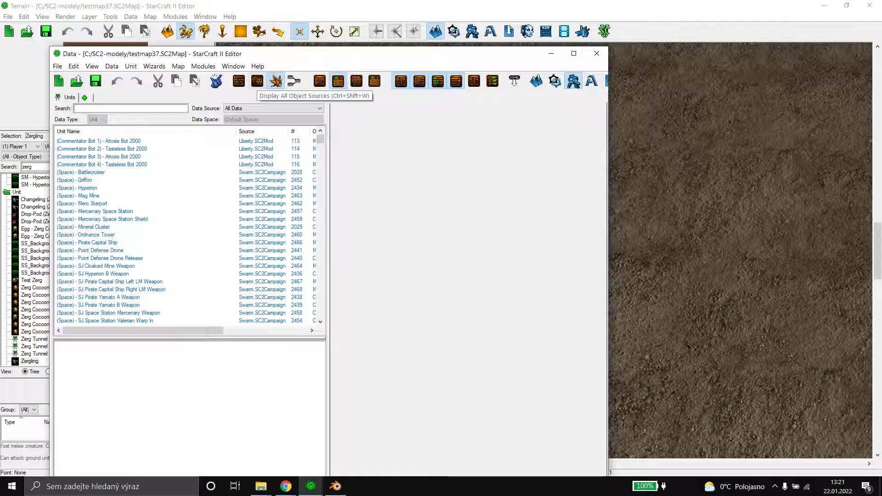
pyautogui.click(258, 82)
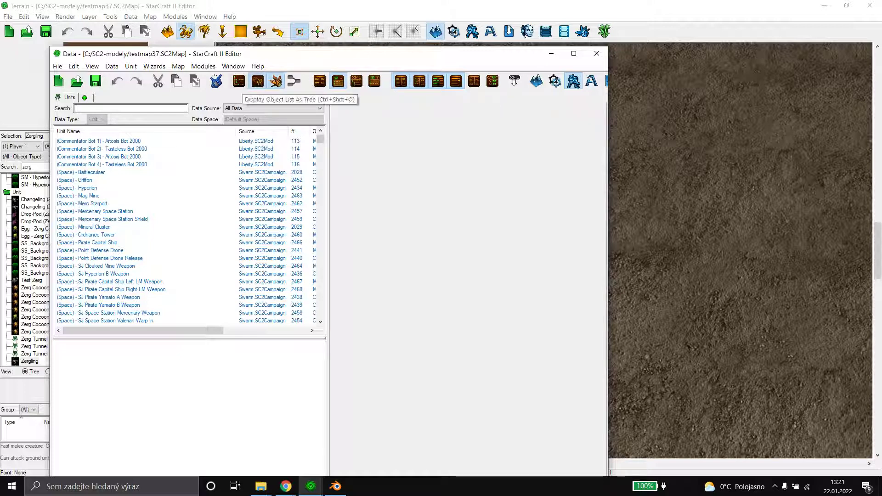
pyautogui.click(239, 82)
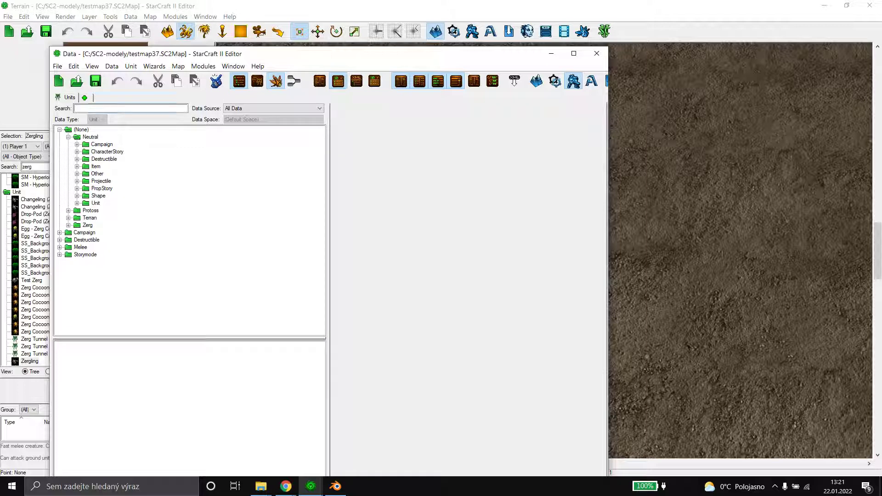
# Add a data tab for editing Models from the art and sound data.
pyautogui.click(84, 98)
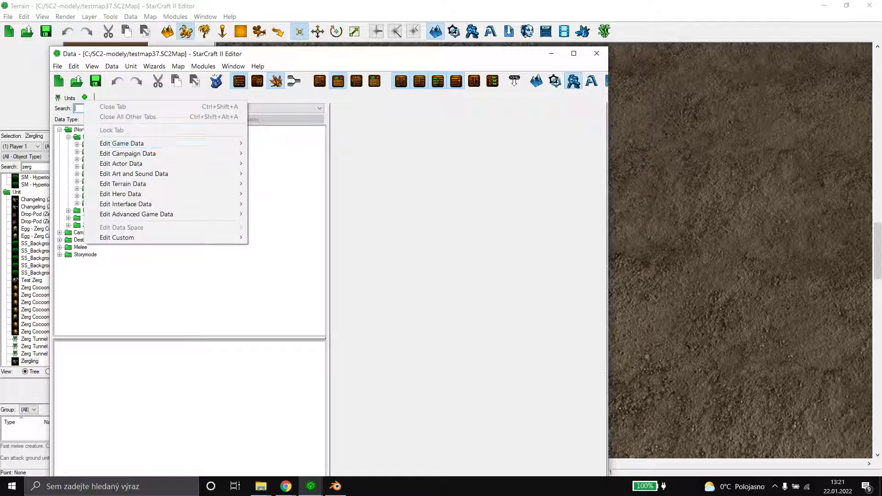
pyautogui.moveTo(122, 144)
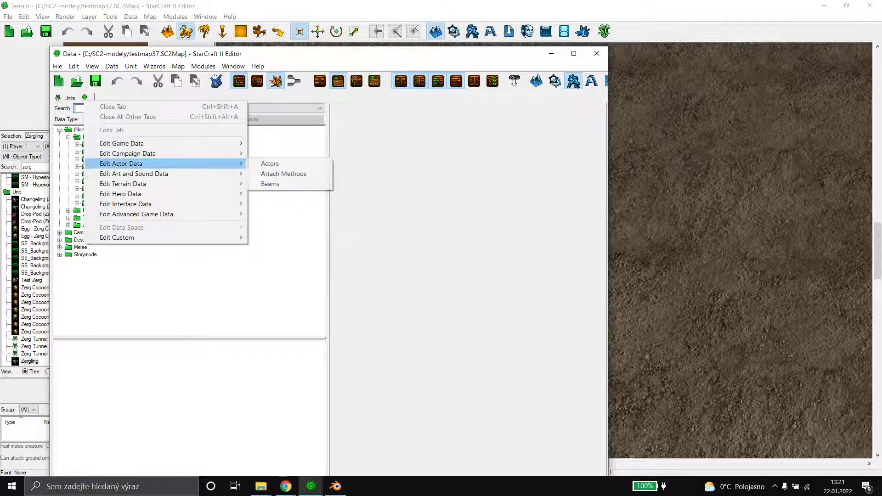
pyautogui.moveTo(134, 174)
pyautogui.click(271, 214)
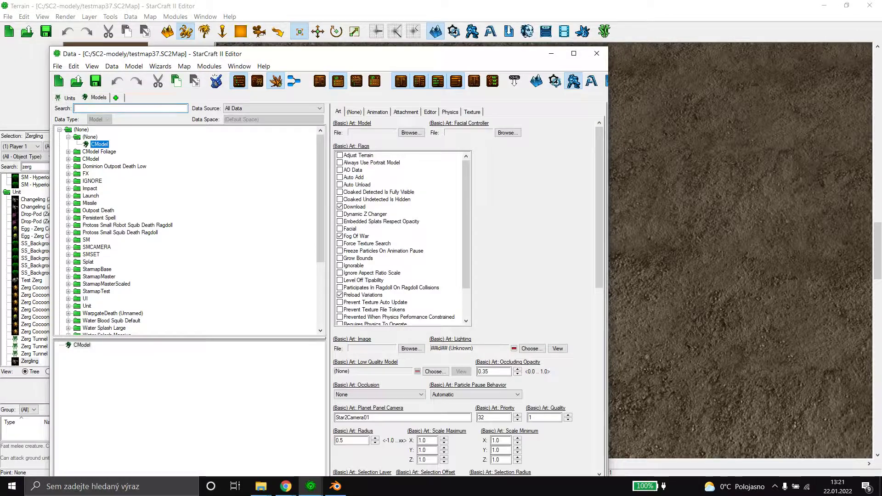
# Browse for the CModel's model file and enable the preview in the Archive Browser.
pyautogui.click(411, 133)
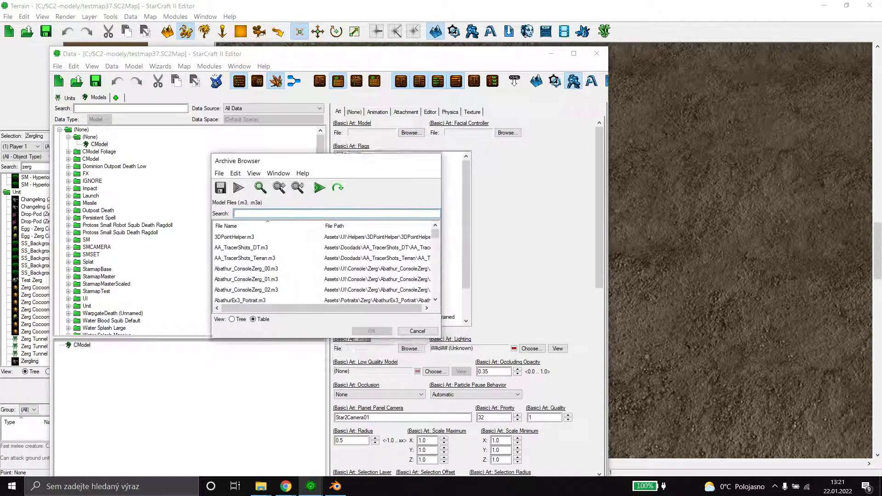
pyautogui.click(218, 148)
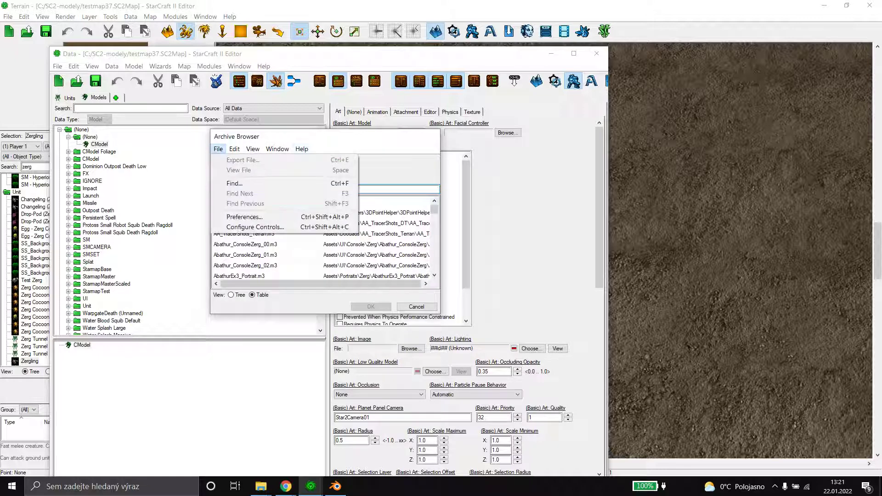
pyautogui.moveTo(253, 148)
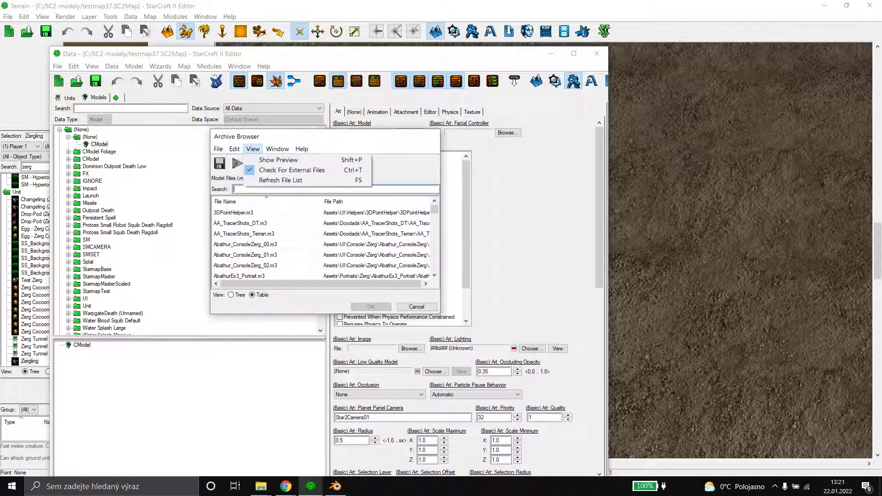
pyautogui.click(278, 160)
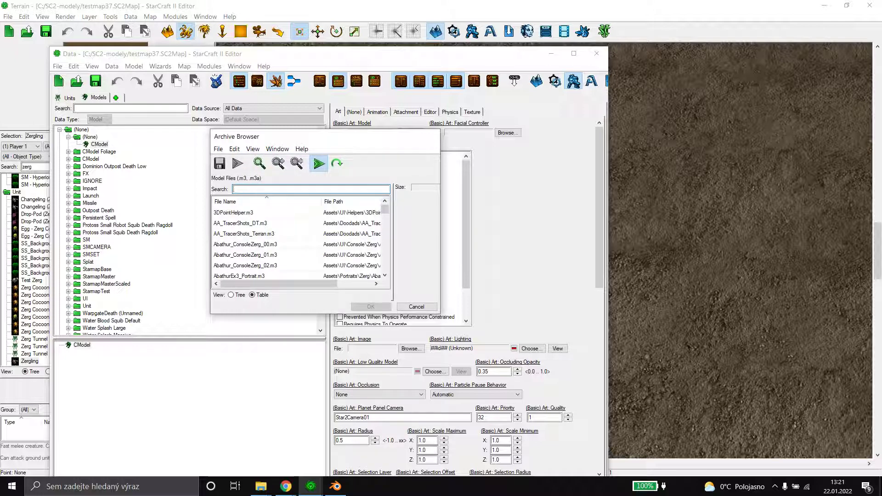
# Enlarge the Archive Browser in width and height and reposition it so the preview area has room.
pyautogui.moveTo(440, 239); pyautogui.dragTo(754, 239)
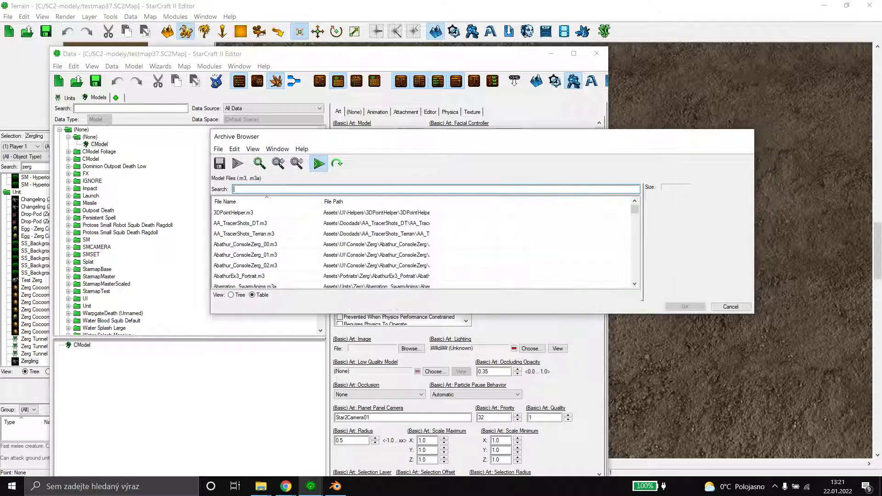
pyautogui.moveTo(459, 314); pyautogui.dragTo(459, 439)
pyautogui.moveTo(459, 136); pyautogui.dragTo(380, 109)
pyautogui.moveTo(381, 109); pyautogui.dragTo(360, 92)
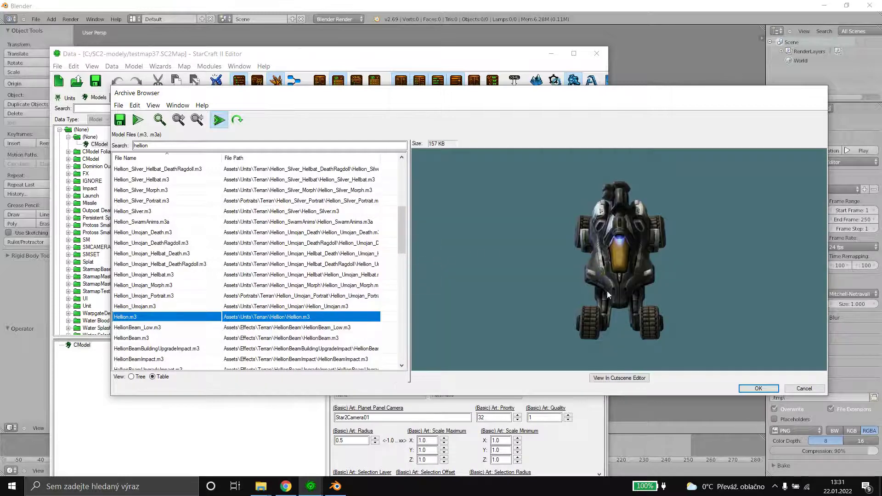
# Export the Hellion.m3 model file from the archive to the desktop.
pyautogui.click(626, 329)
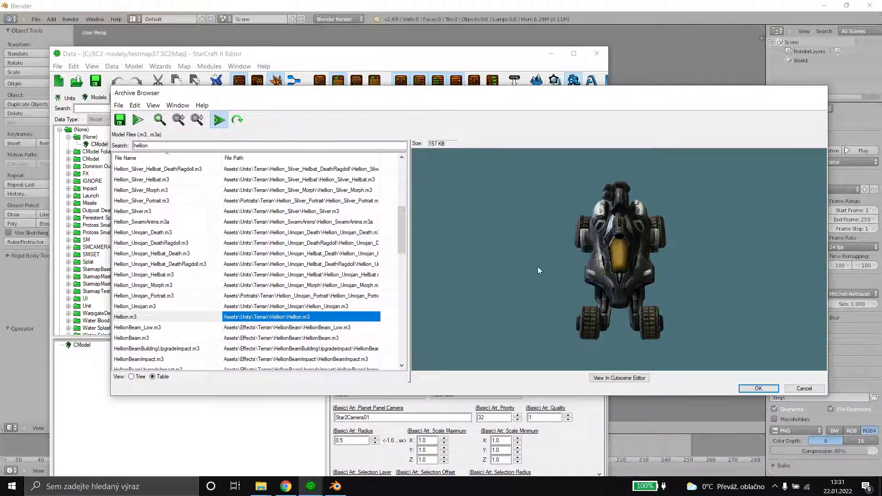
pyautogui.moveTo(537, 266); pyautogui.dragTo(725, 258)
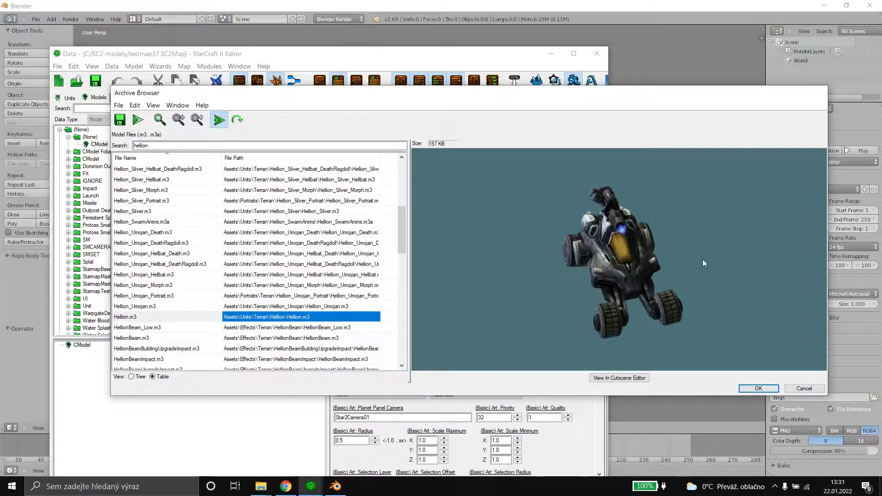
pyautogui.click(142, 317)
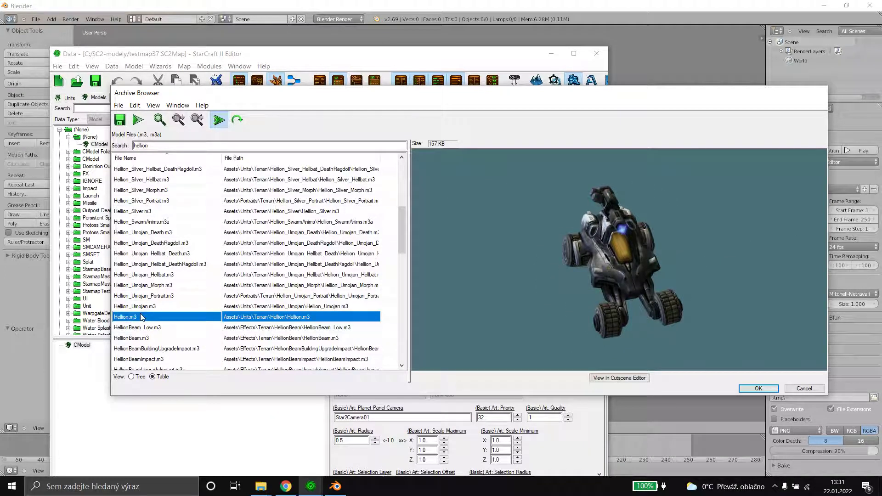
pyautogui.rightClick(146, 315)
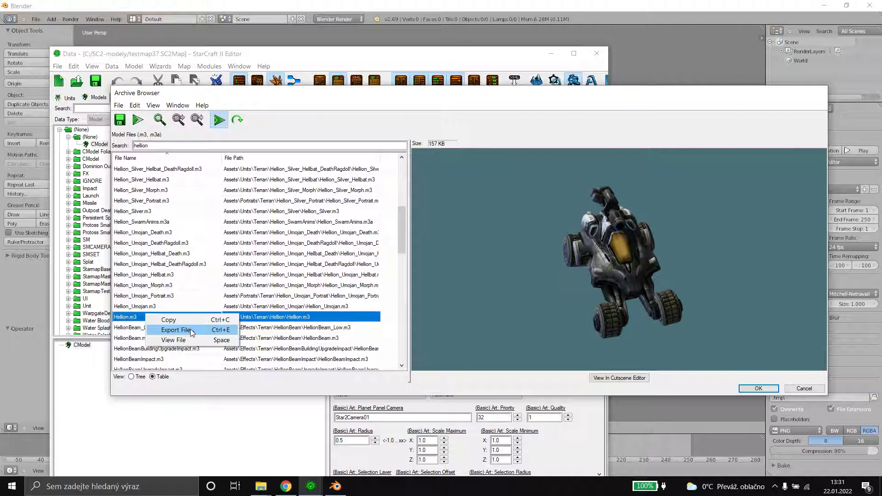
pyautogui.click(174, 330)
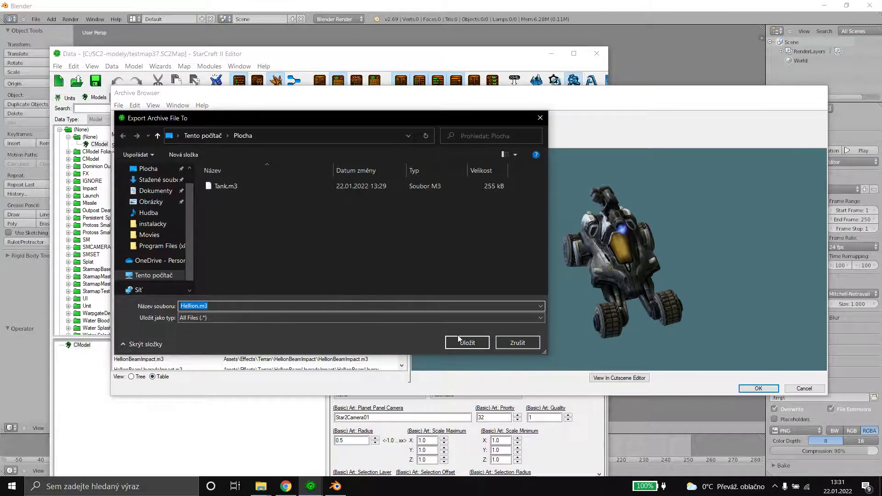
pyautogui.click(460, 342)
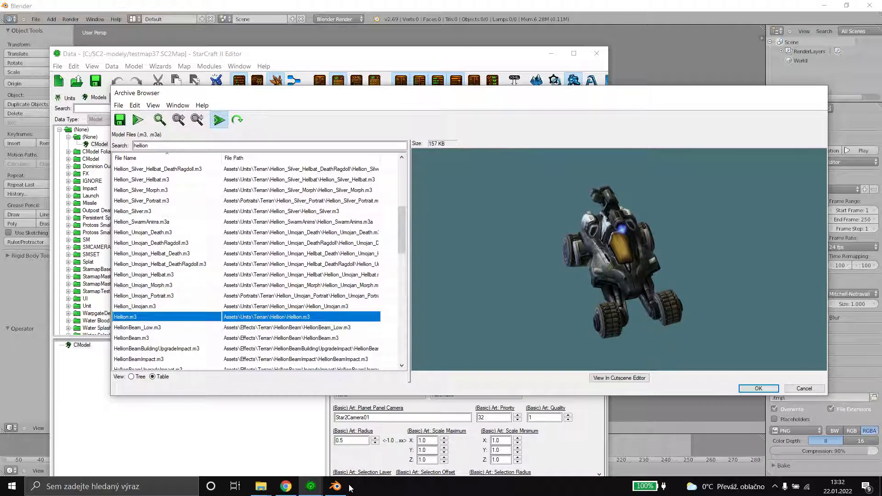
# Switch to Blender and import Hellion.m3 from the Desktop folder as a Starcraft 2 Model.
pyautogui.click(335, 486)
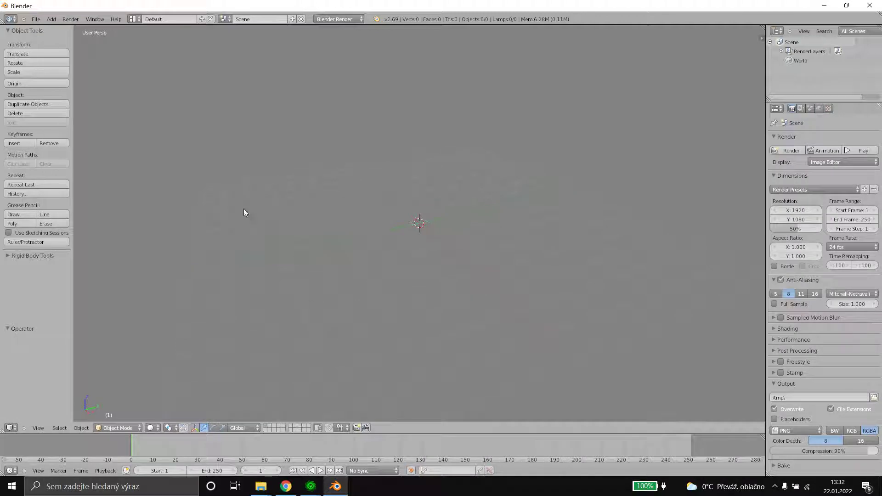
pyautogui.click(35, 19)
pyautogui.moveTo(79, 158)
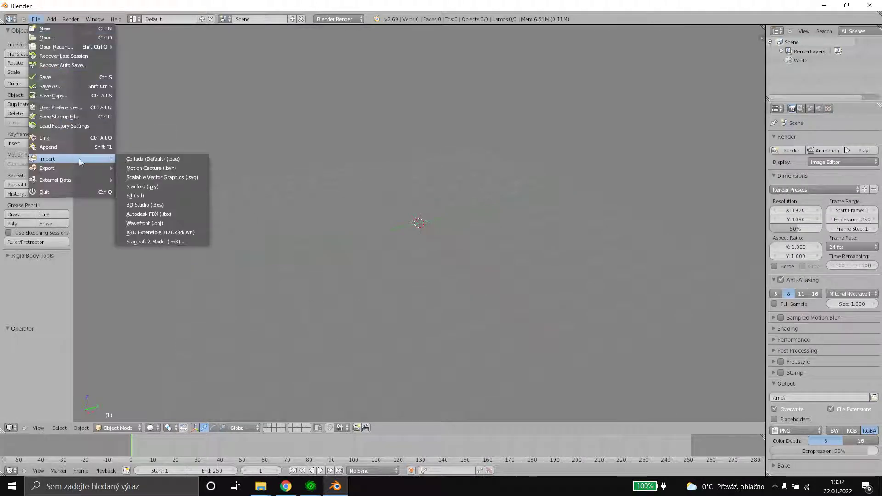
pyautogui.click(161, 240)
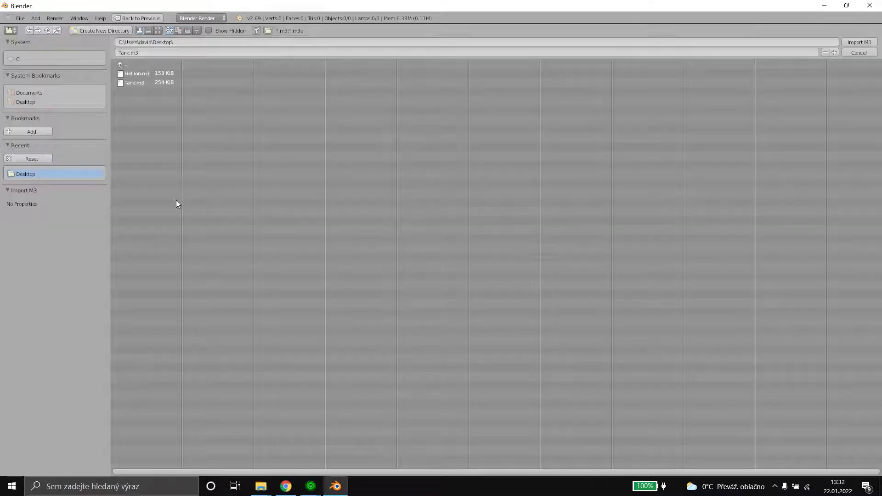
pyautogui.click(146, 70)
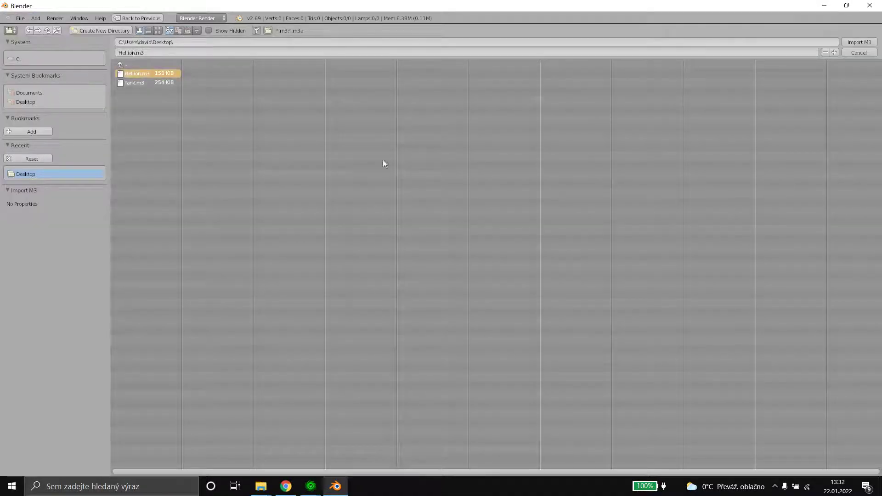
pyautogui.click(870, 44)
# Examine the imported Hellion model up close from all sides.
pyautogui.scroll(5, 423, 184)
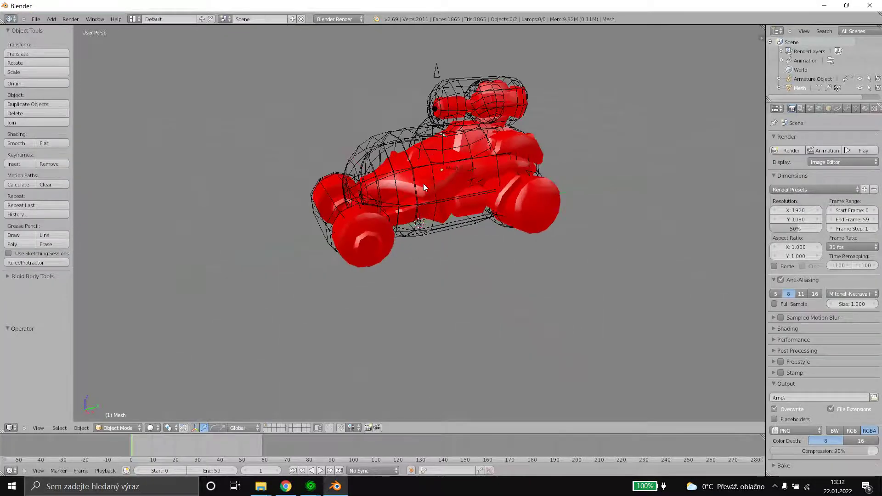
pyautogui.scroll(-1, 423, 183)
pyautogui.press('KP_4')
pyautogui.press('KP_4')
pyautogui.press('KP_4')
pyautogui.press('KP_4')
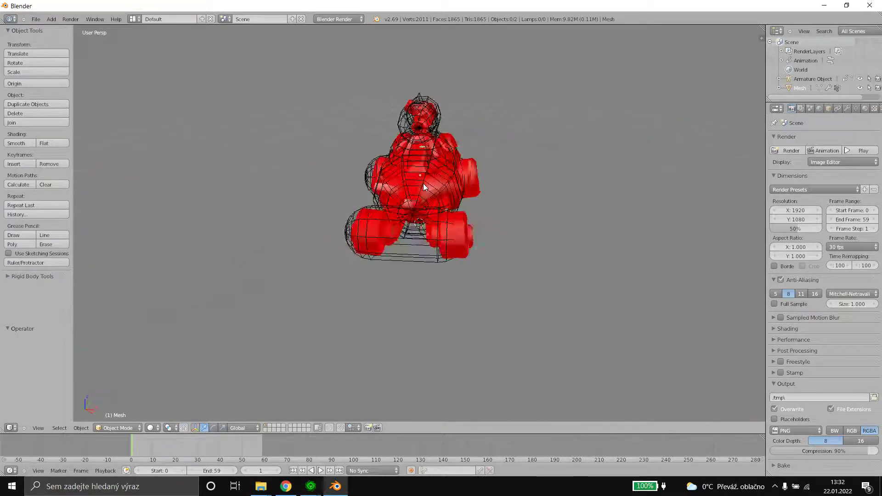
pyautogui.press('KP_4')
pyautogui.press('KP_4')
pyautogui.press('KP_4')
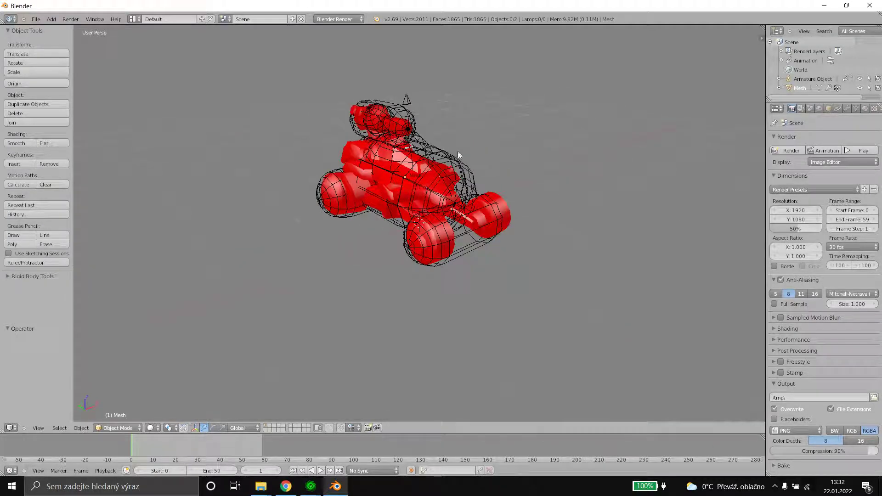
pyautogui.press('KP_4')
pyautogui.press('KP_4')
pyautogui.press('KP_4')
pyautogui.press('KP_4')
pyautogui.press('KP_4')
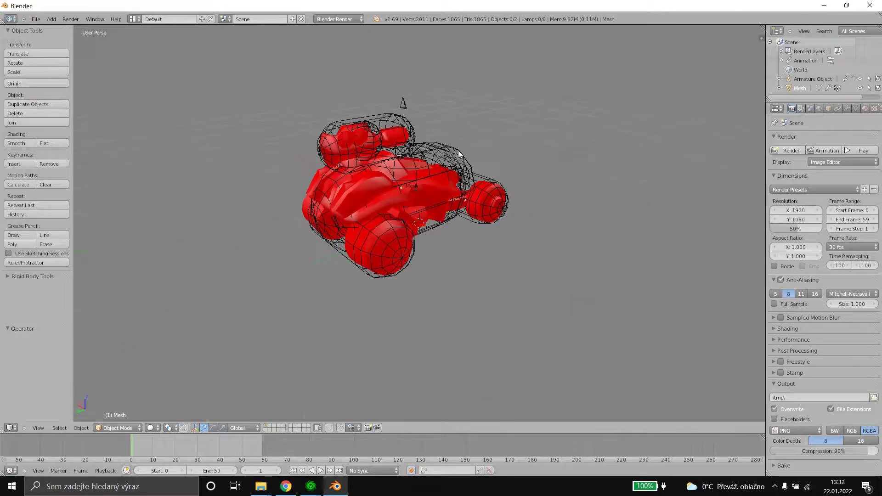
# Select the Hellion's Armature Object, followed by its Mesh object.
pyautogui.press('KP_4')
pyautogui.press('KP_4')
pyautogui.press('KP_4')
pyautogui.press('KP_4')
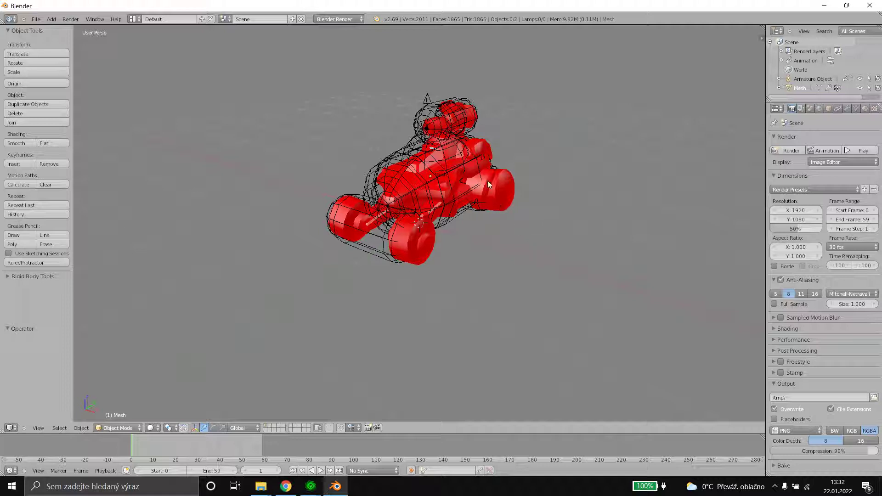
pyautogui.click(803, 80)
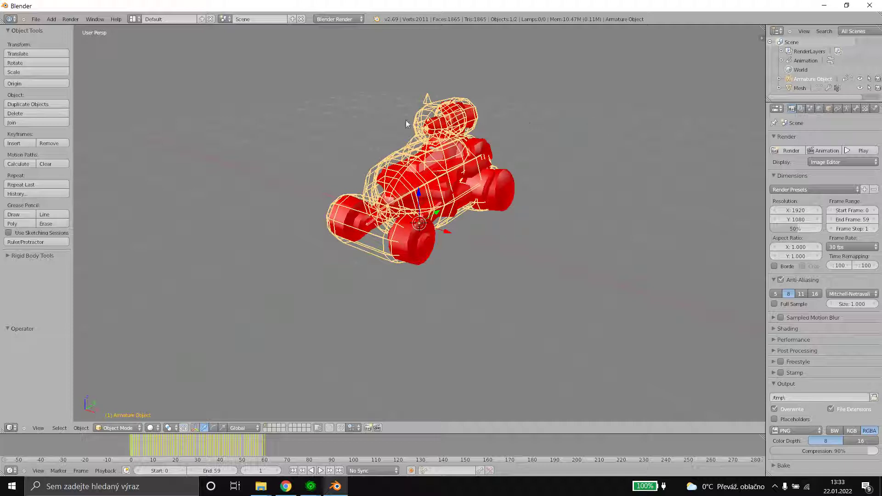
pyautogui.click(801, 88)
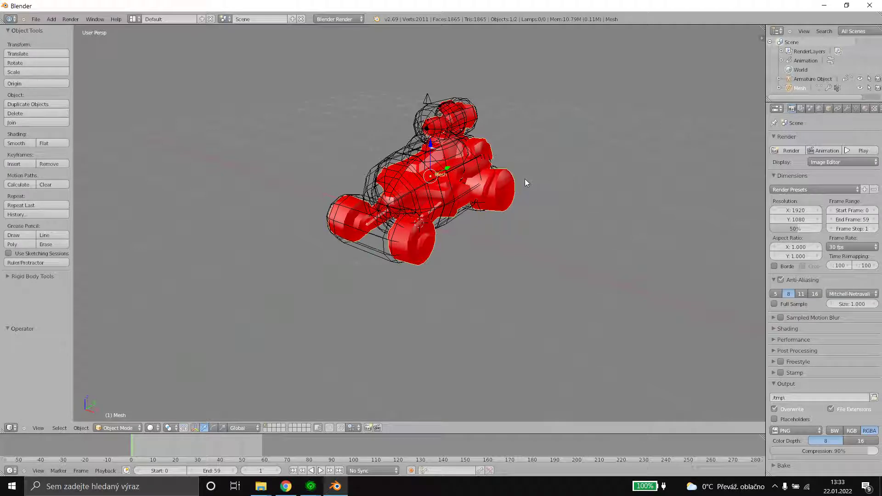
# Show the scene properties and look through the available M3 sections.
pyautogui.click(809, 109)
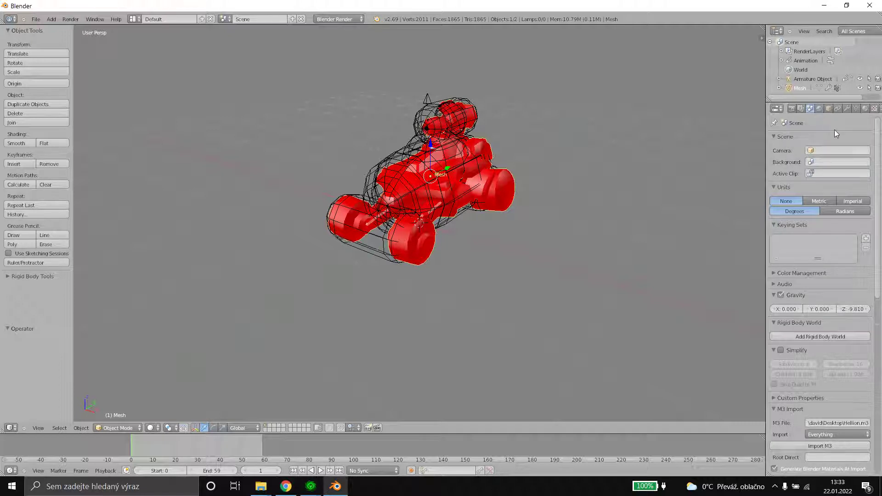
pyautogui.scroll(-10, 834, 129)
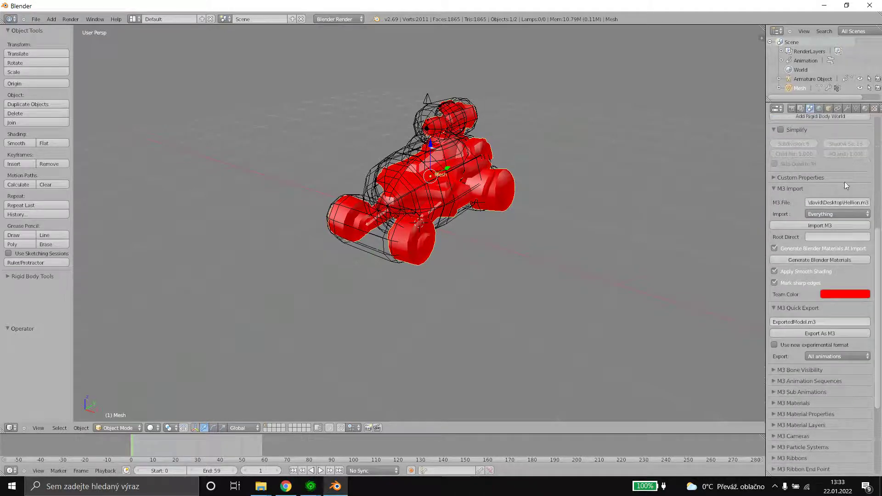
pyautogui.scroll(-4, 795, 322)
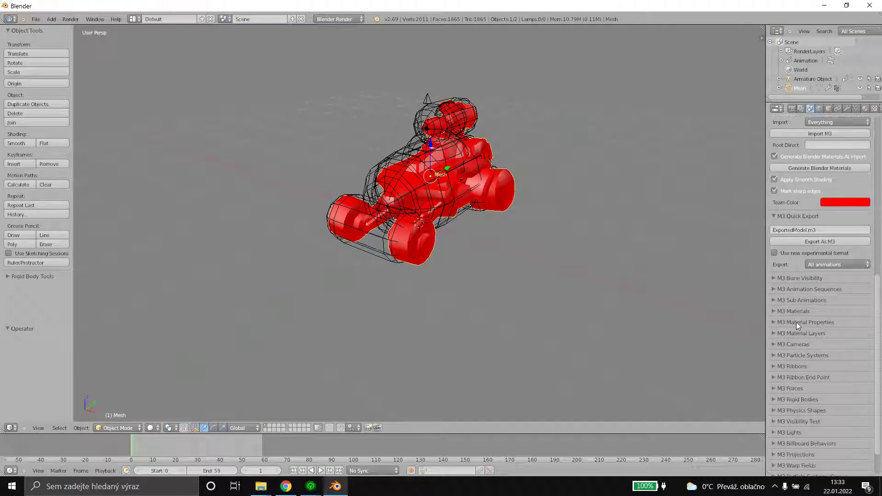
pyautogui.scroll(-2, 795, 321)
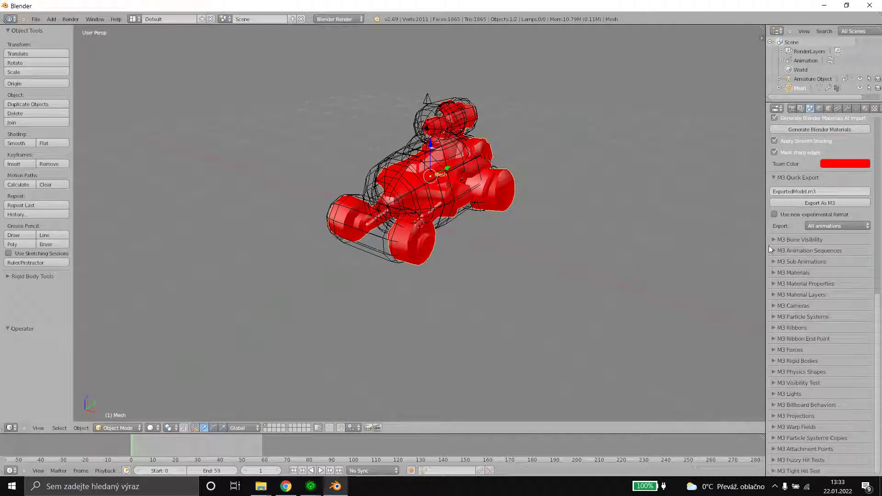
pyautogui.scroll(5, 840, 289)
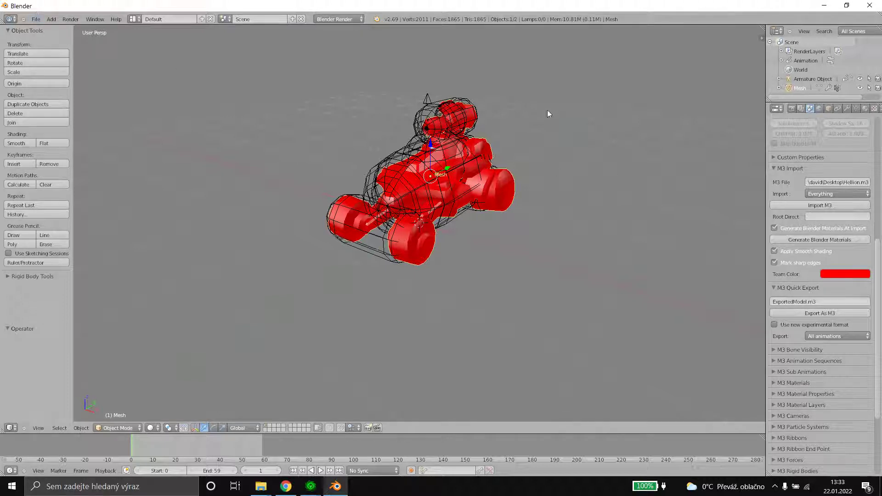
# Check the M3 file path and set the M3 import content to Mesh with materials only.
pyautogui.click(817, 181)
pyautogui.moveTo(836, 180); pyautogui.dragTo(865, 180)
pyautogui.click(850, 172)
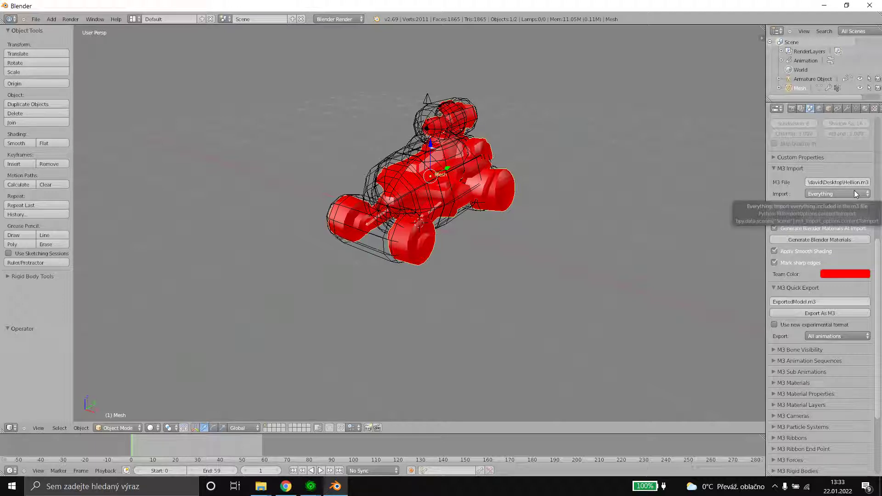
pyautogui.click(842, 194)
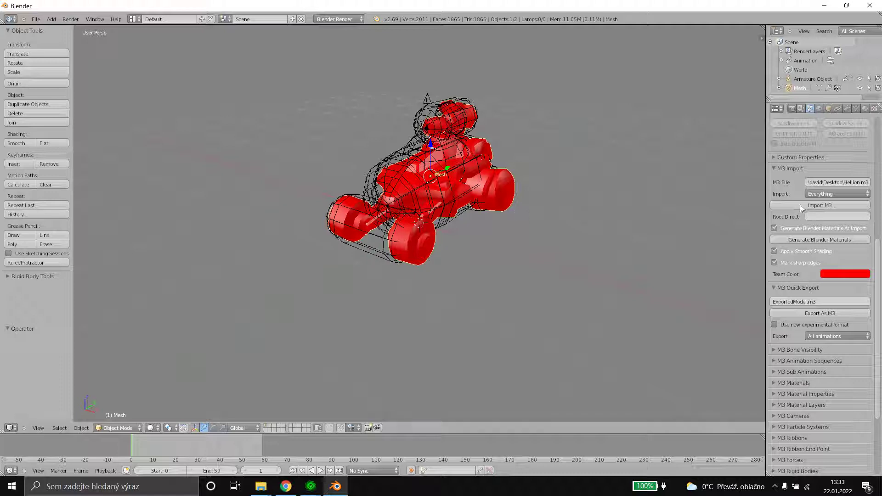
pyautogui.click(818, 194)
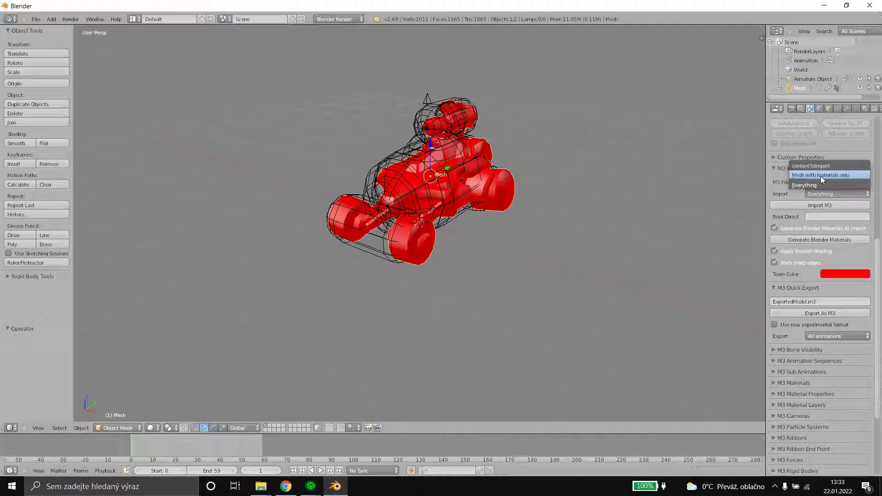
pyautogui.click(820, 175)
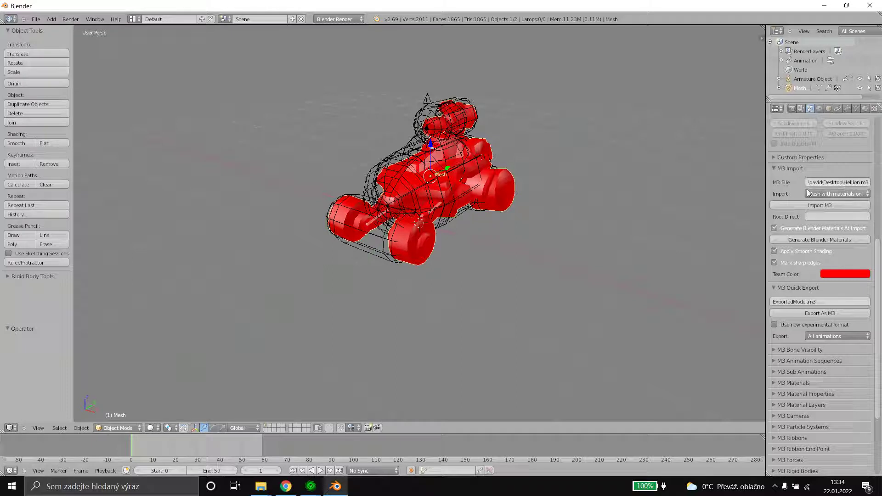
# Review where the M3 file path is entered and where the regular file import is found.
pyautogui.click(840, 186)
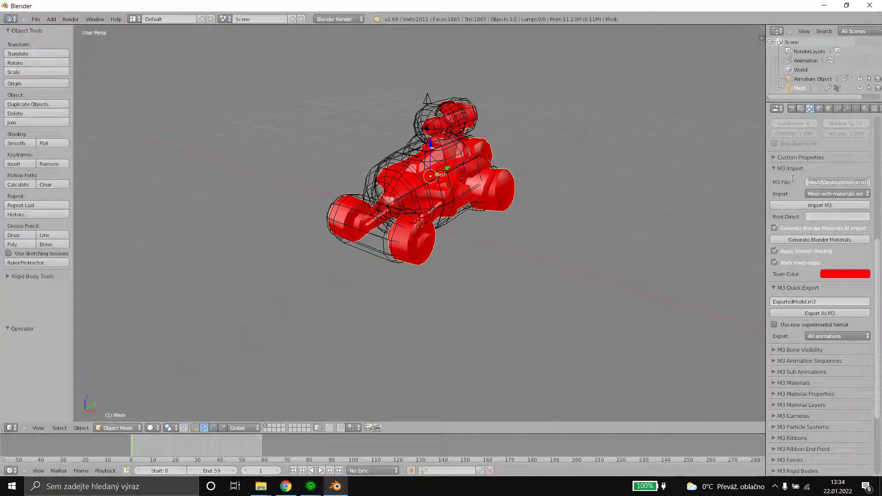
pyautogui.click(35, 19)
pyautogui.click(35, 18)
pyautogui.moveTo(98, 169)
# Look over the M3 Bone Visibility options and collapse them again.
pyautogui.scroll(-3, 820, 359)
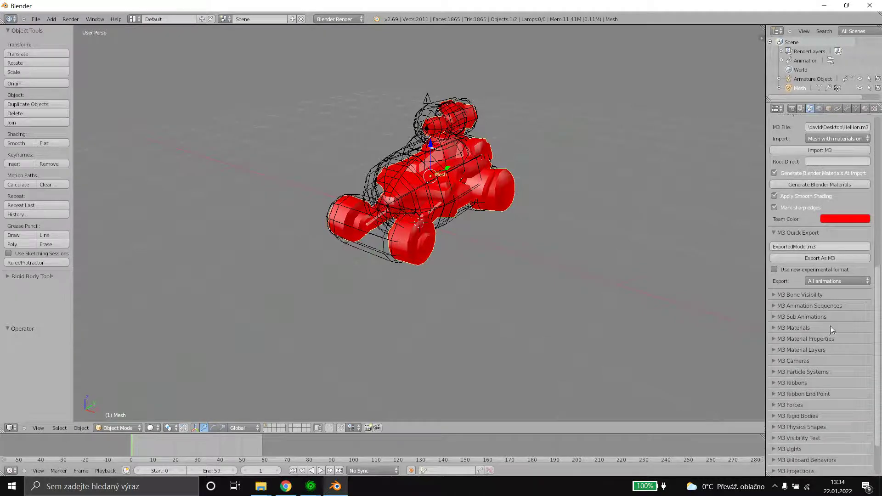
pyautogui.scroll(-3, 830, 327)
pyautogui.click(824, 239)
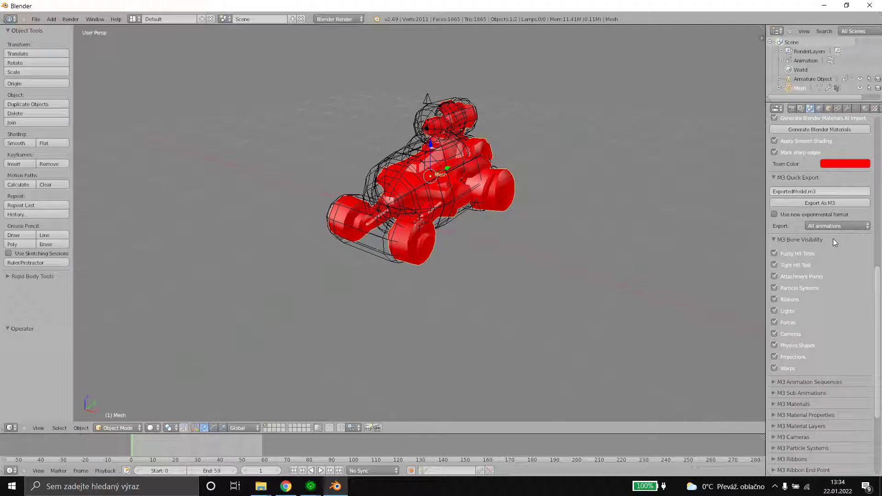
pyautogui.click(831, 239)
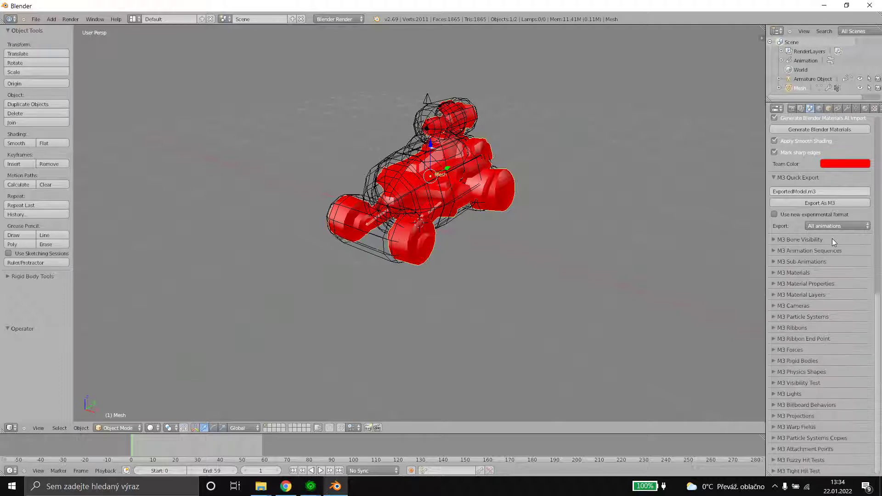
# Expand the M3 Animation Sequences, scrub through the Stand sequence, and switch to the Walk sequence at frame 0.
pyautogui.click(807, 251)
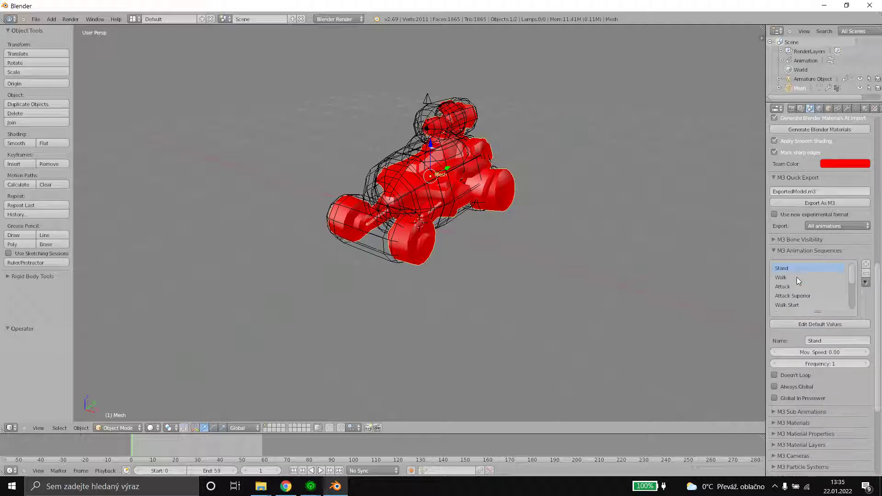
pyautogui.moveTo(134, 445); pyautogui.dragTo(185, 445)
pyautogui.click(786, 277)
pyautogui.moveTo(139, 434)
pyautogui.mouseDown()
pyautogui.moveTo(177, 440)
pyautogui.moveTo(130, 449)
pyautogui.moveTo(199, 445)
pyautogui.moveTo(131, 448)
pyautogui.mouseUp()
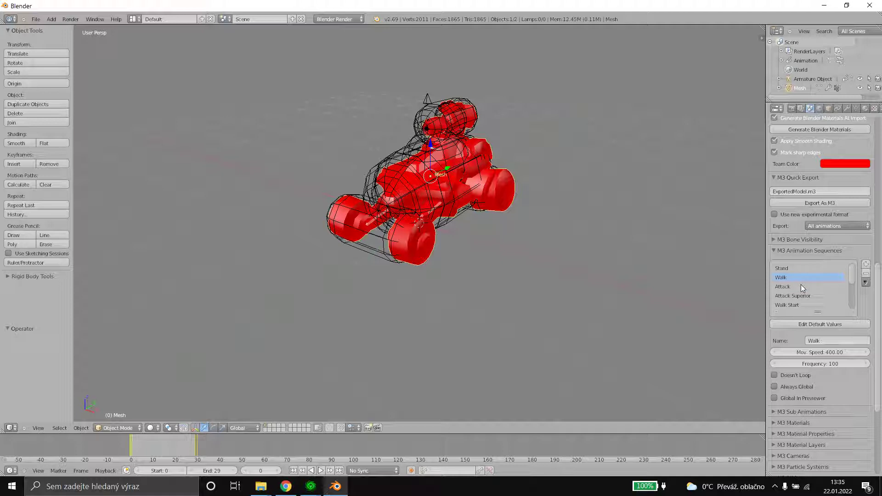
# Look through the remaining animation sequences and the list's extra options, and collapse the M3 Animation Sequences.
pyautogui.scroll(-1, 800, 285)
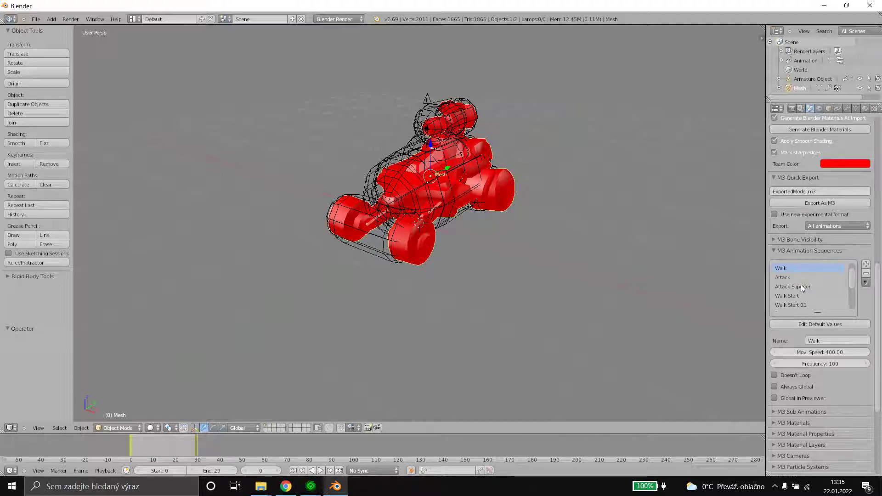
pyautogui.scroll(2, 801, 285)
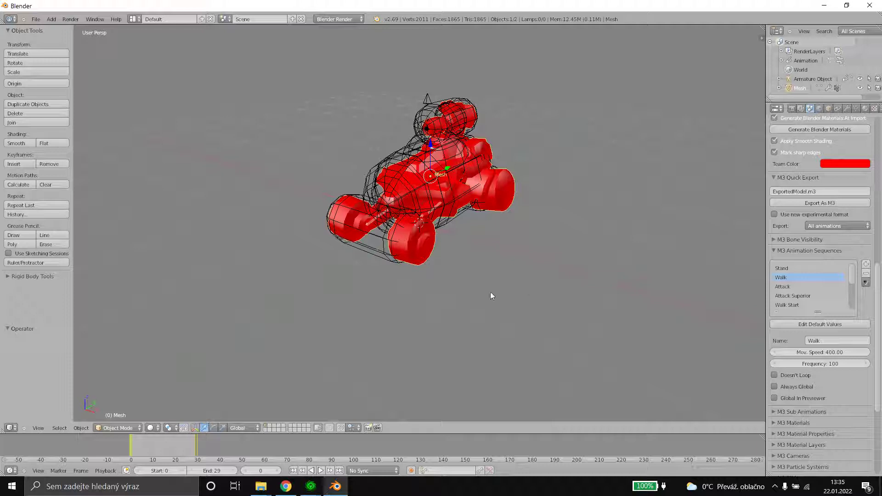
pyautogui.click(865, 283)
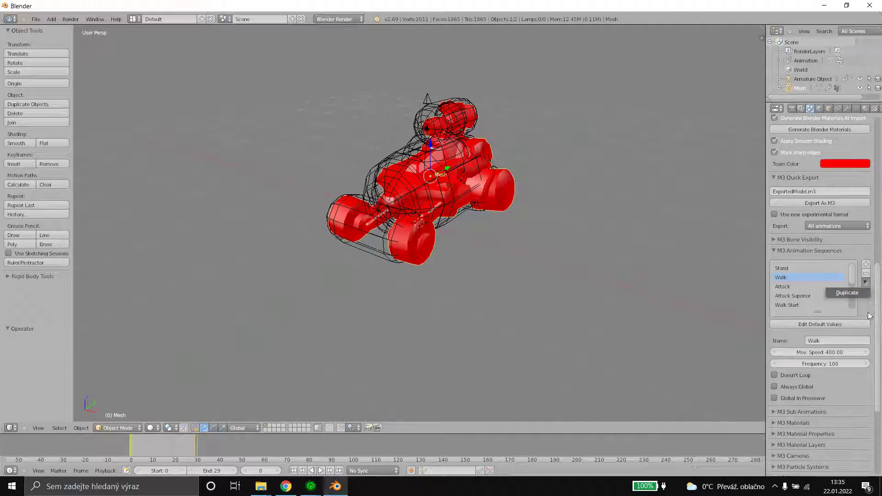
pyautogui.click(867, 313)
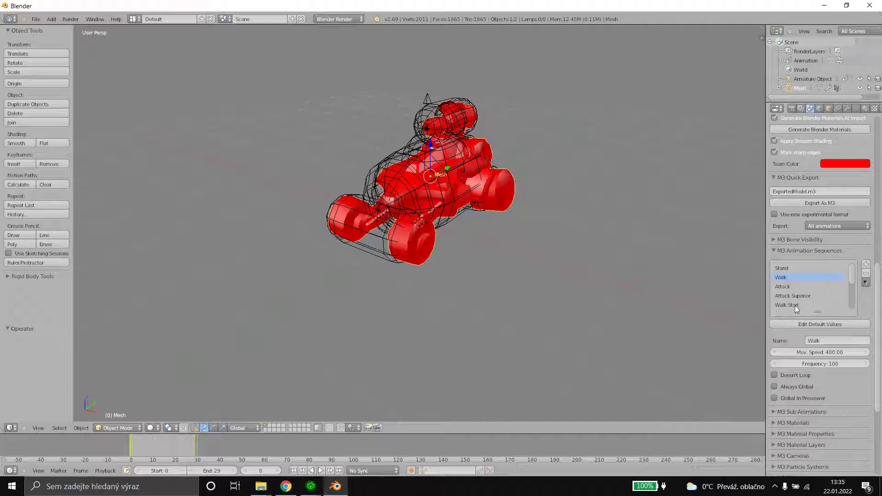
pyautogui.scroll(-8, 837, 291)
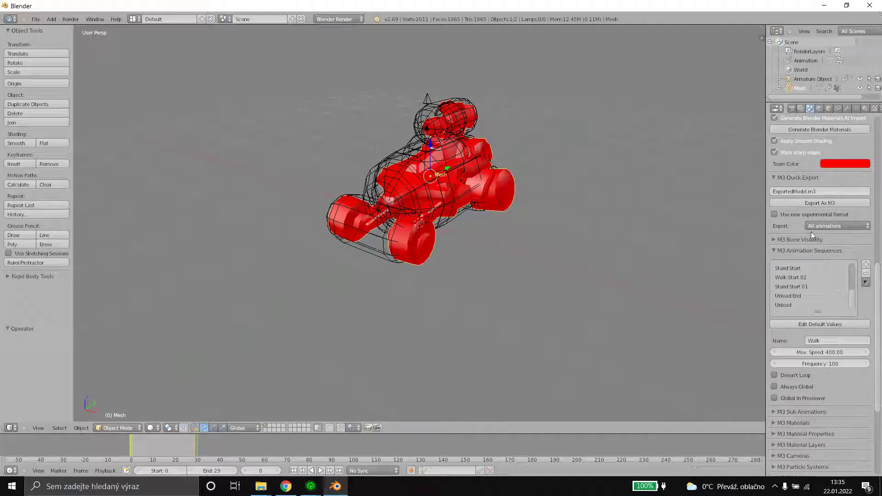
pyautogui.click(795, 251)
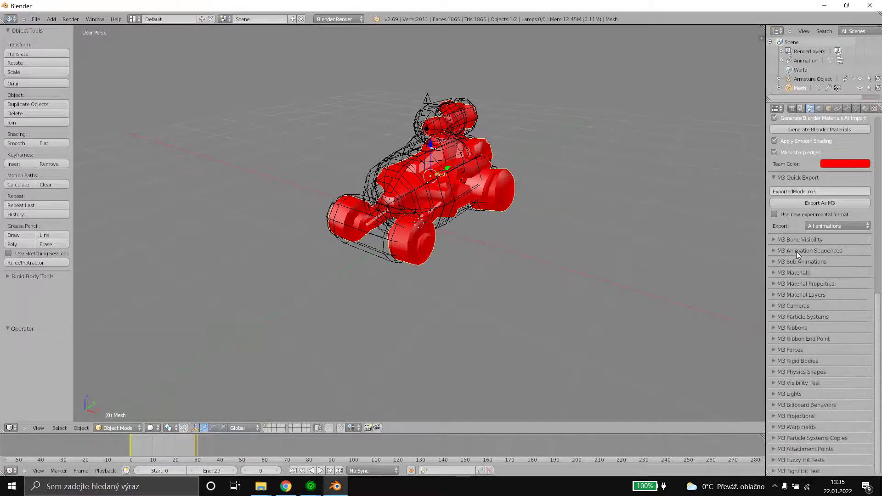
# Inspect the M3 Sub Animations settings, including Runs Concurrent, and collapse them again.
pyautogui.click(811, 264)
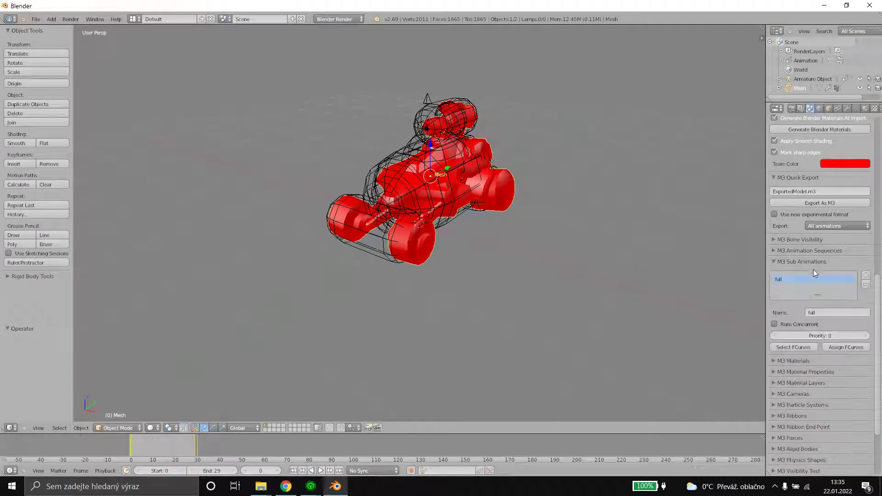
pyautogui.scroll(-1, 847, 338)
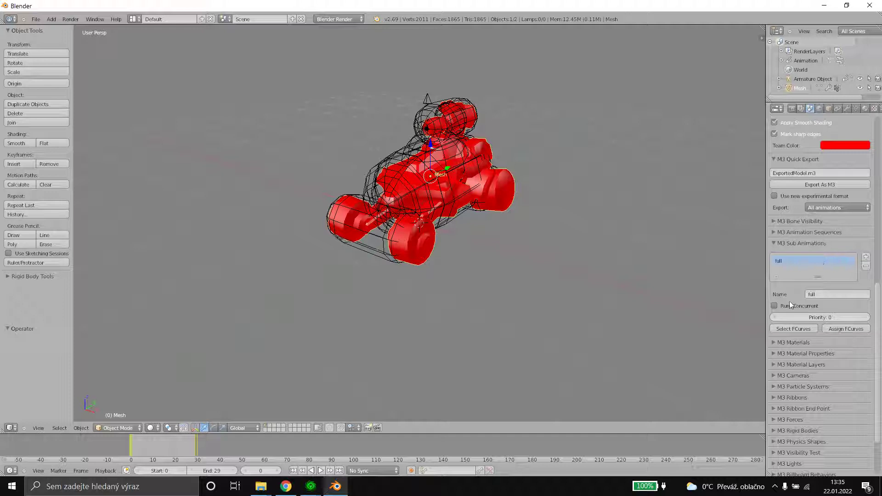
pyautogui.click(775, 306)
pyautogui.click(811, 242)
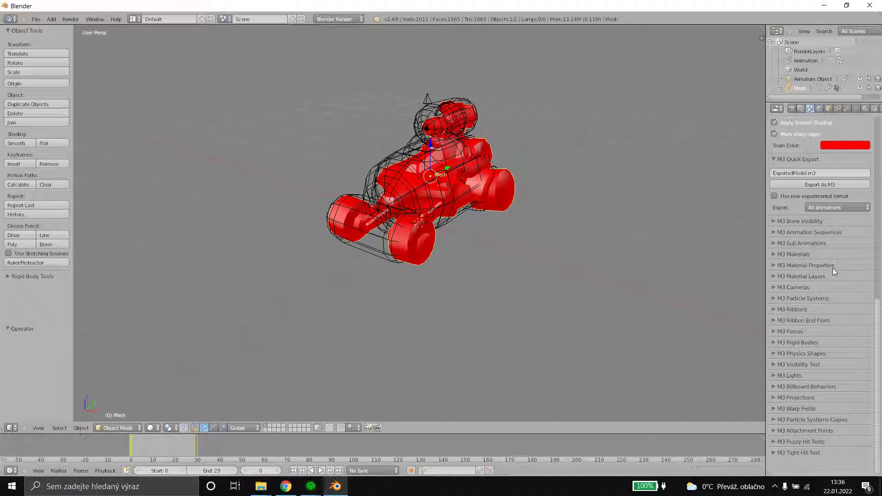
# Expand the M3 Materials, check the Standaerer material, and select Material #56.
pyautogui.click(825, 252)
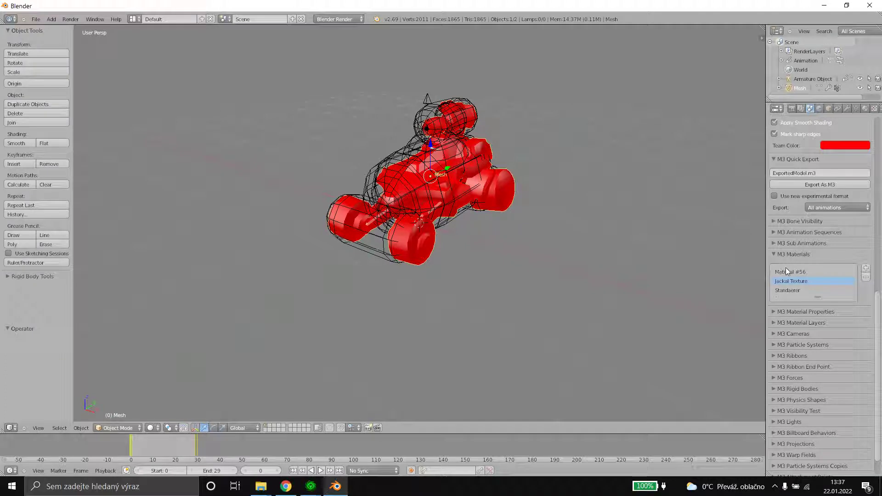
pyautogui.click(801, 290)
pyautogui.click(820, 310)
pyautogui.click(789, 309)
pyautogui.click(803, 272)
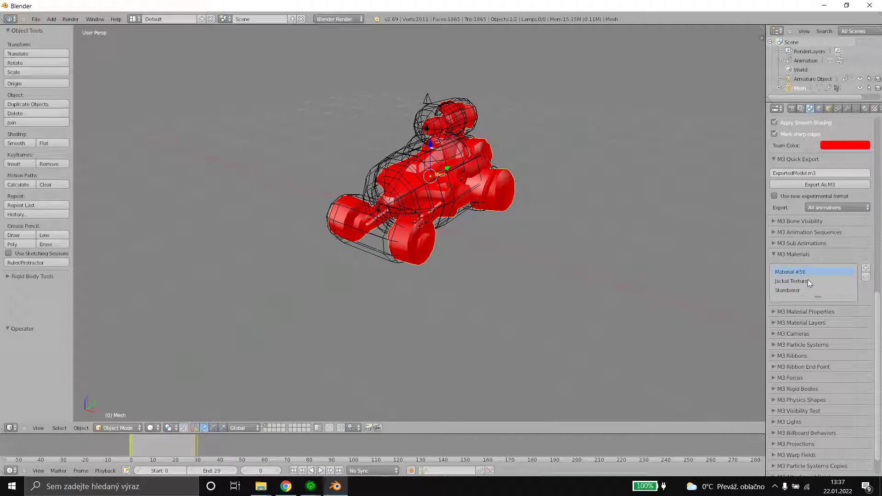
# Review the M3 Material Properties of Material #56 and collapse both the properties and the materials list.
pyautogui.click(802, 313)
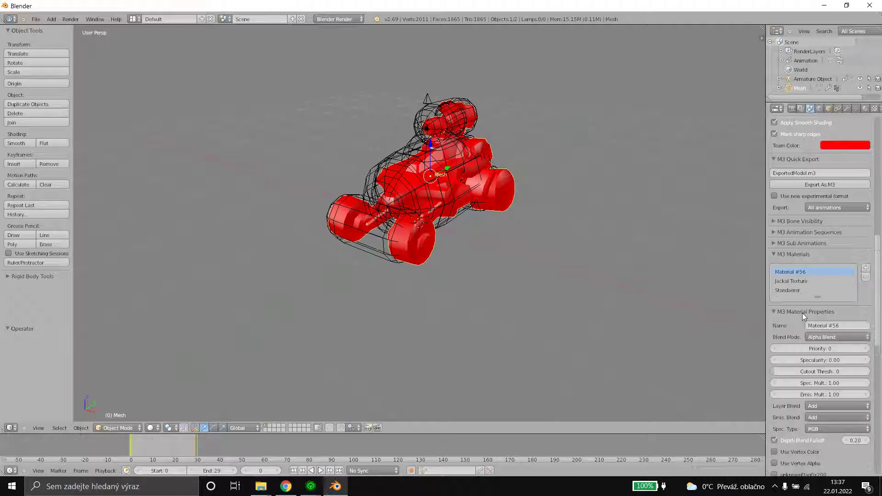
pyautogui.scroll(-5, 806, 331)
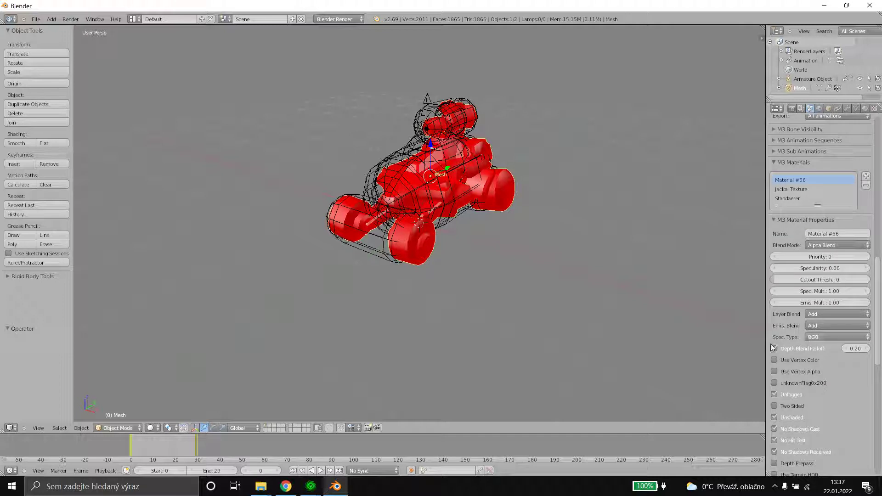
pyautogui.scroll(-4, 826, 368)
pyautogui.scroll(-7, 826, 365)
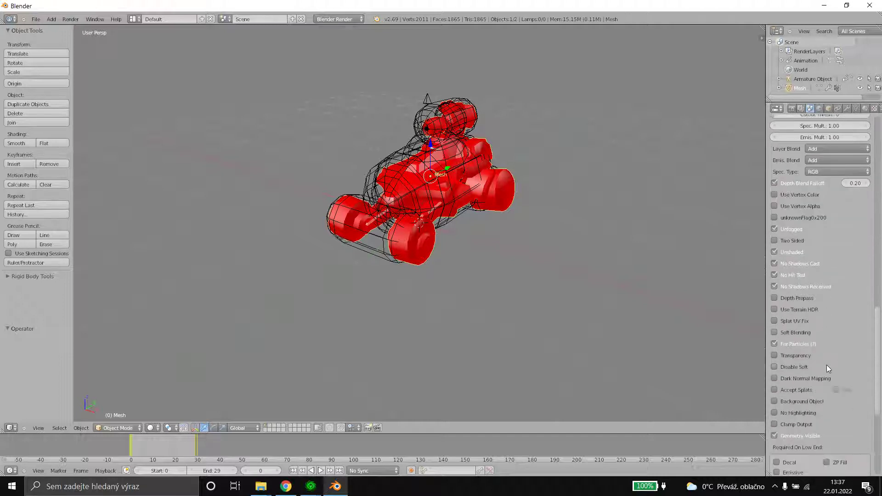
pyautogui.scroll(10, 826, 365)
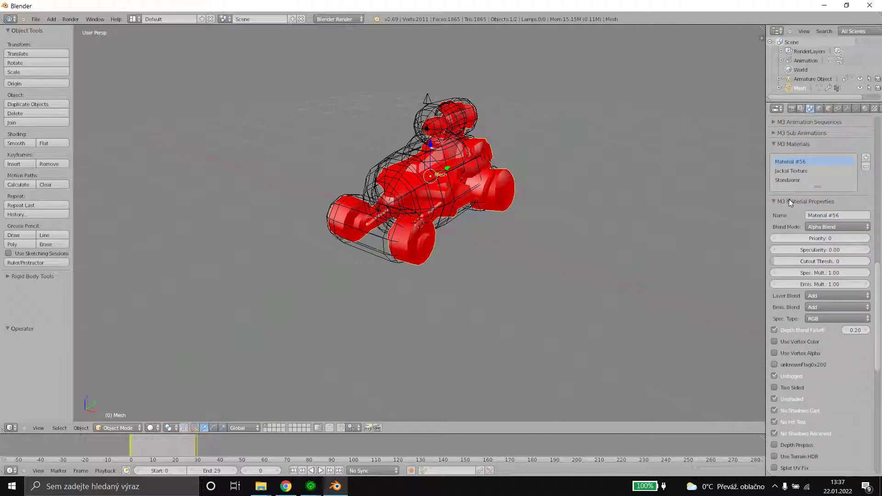
pyautogui.click(789, 200)
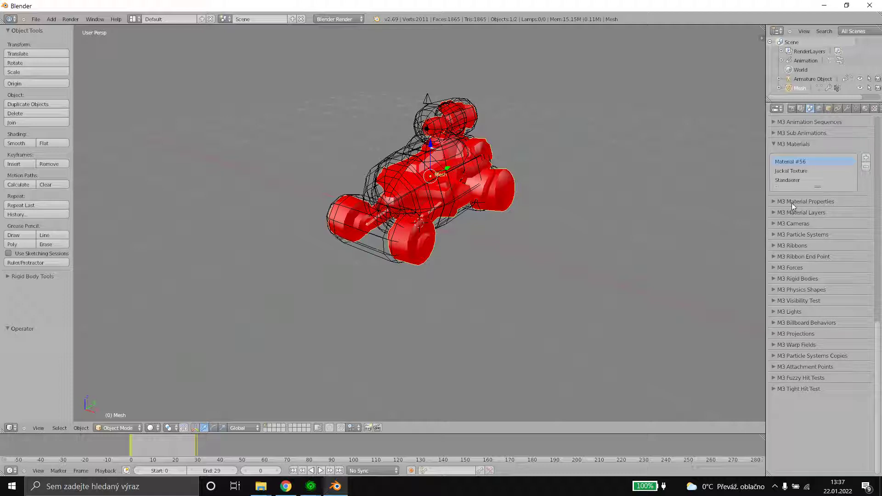
pyautogui.click(788, 143)
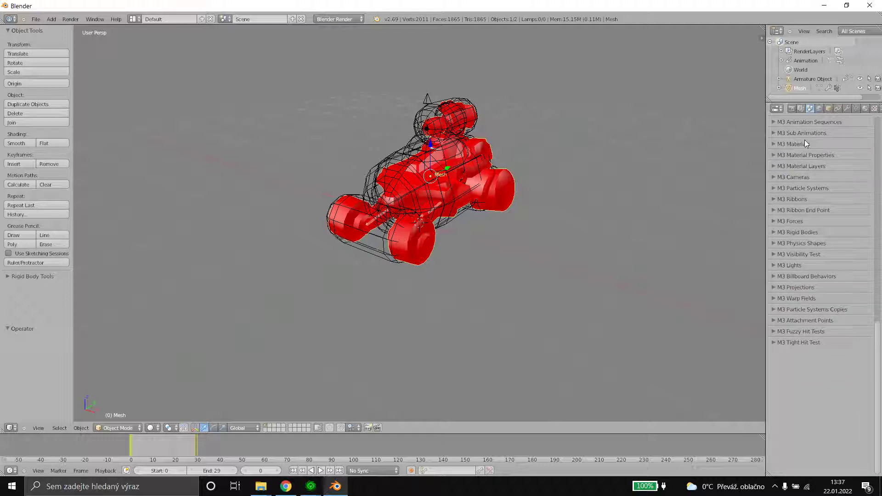
# Expand the M3 Material Layers, recheck the M3 Material Properties, and examine the layer list of Material #56 with M3 Materials expanded.
pyautogui.click(808, 165)
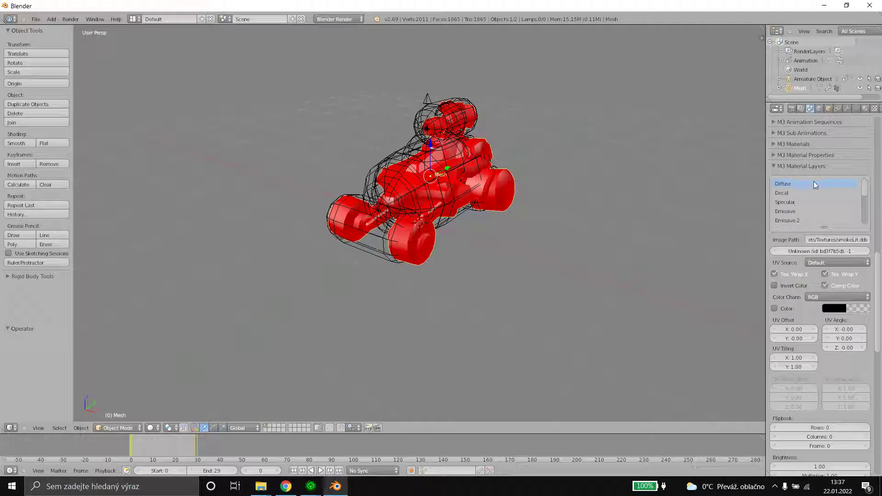
pyautogui.click(814, 153)
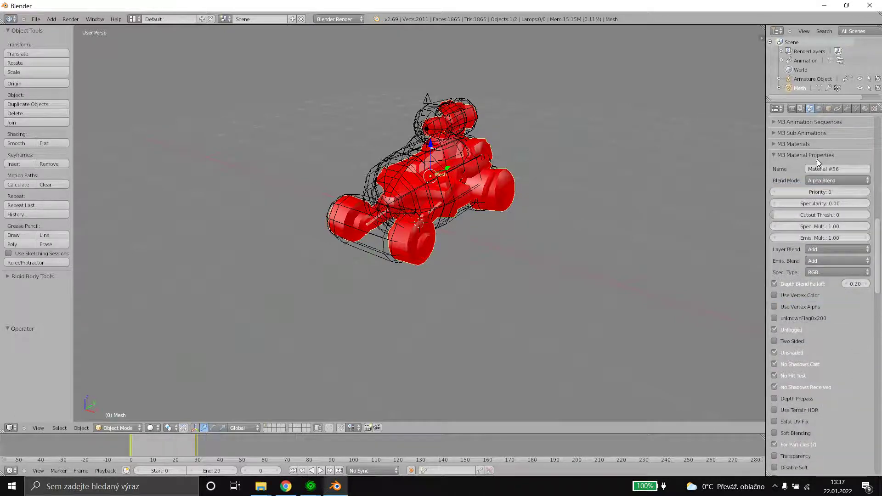
pyautogui.click(815, 155)
pyautogui.click(808, 143)
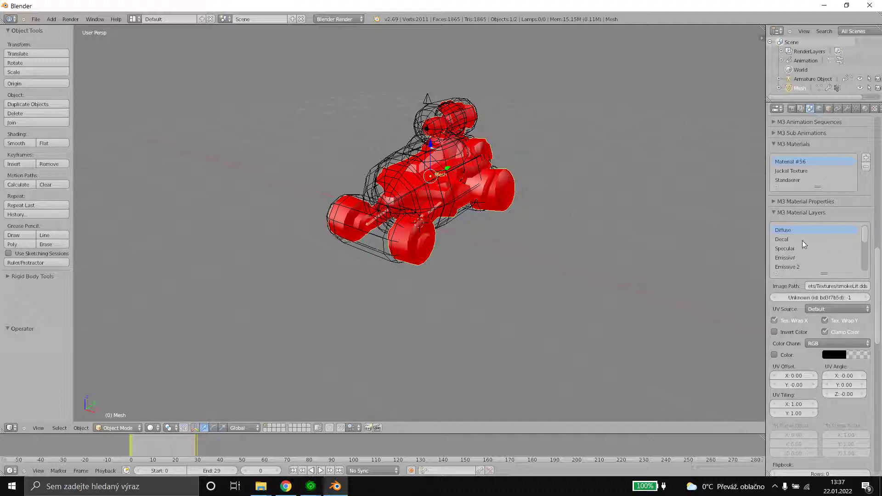
pyautogui.scroll(-4, 801, 239)
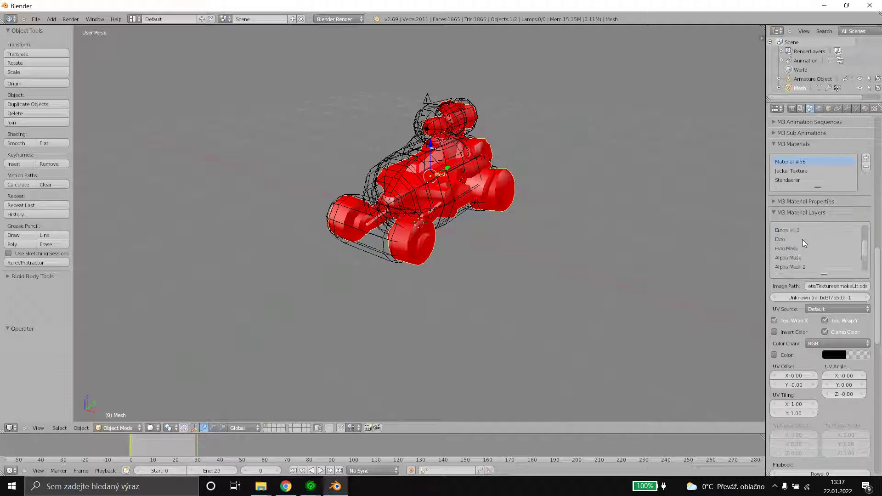
pyautogui.scroll(4, 802, 239)
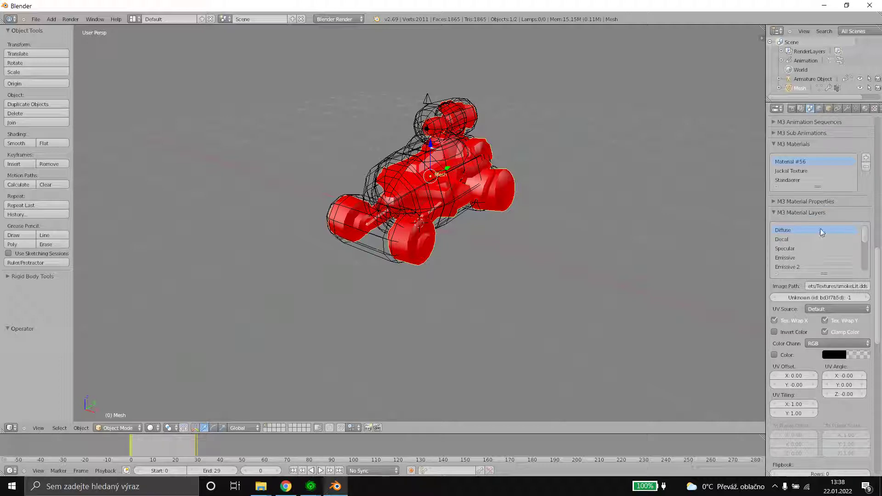
# Check the Emissive layer and the remaining layers of Material #56, and collapse the M3 Material Layers and M3 Materials.
pyautogui.click(806, 245)
pyautogui.click(802, 254)
pyautogui.scroll(-5, 804, 259)
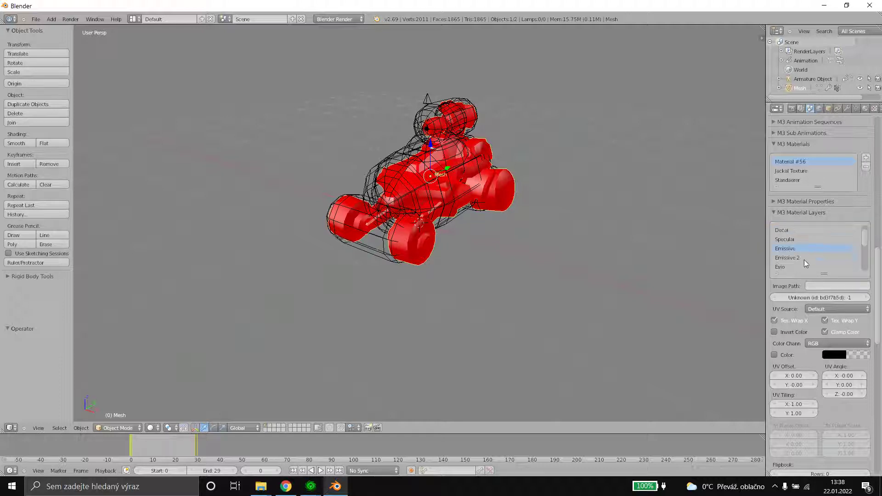
pyautogui.scroll(5, 804, 260)
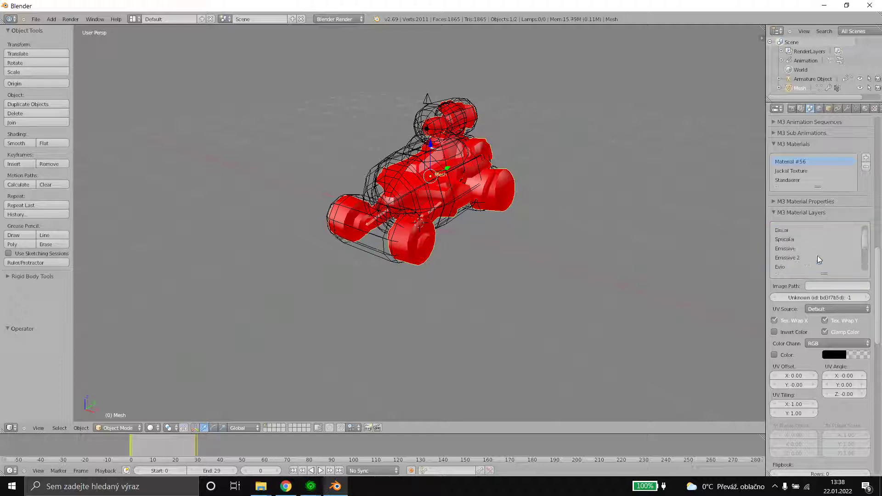
pyautogui.click(815, 211)
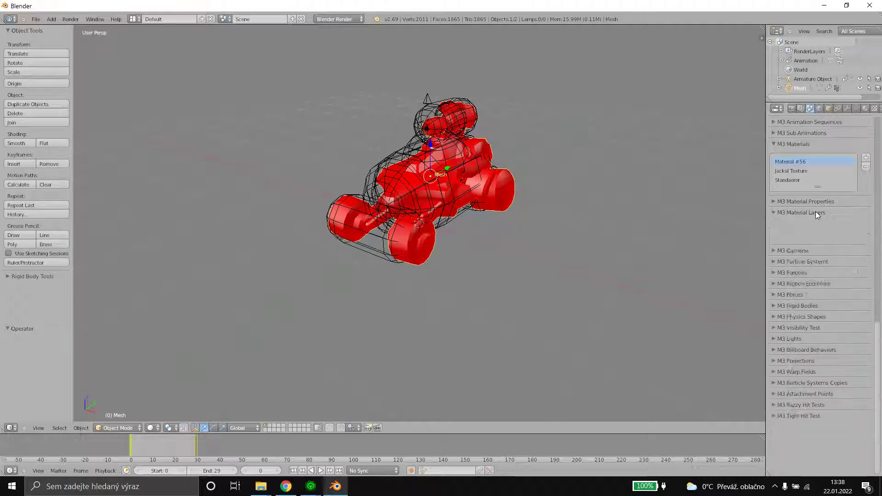
pyautogui.click(810, 145)
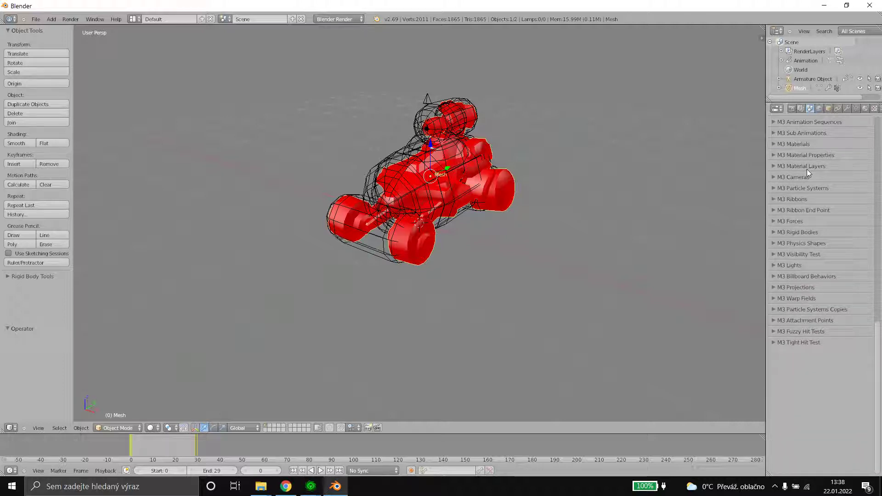
# Inspect and collapse the M3 Cameras, and display particle system 05 in the expanded M3 Particle Systems.
pyautogui.click(815, 178)
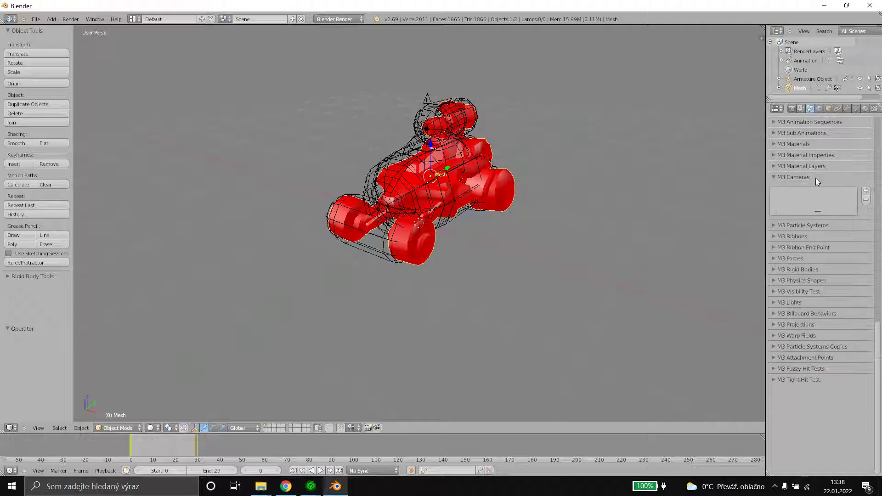
pyautogui.click(815, 178)
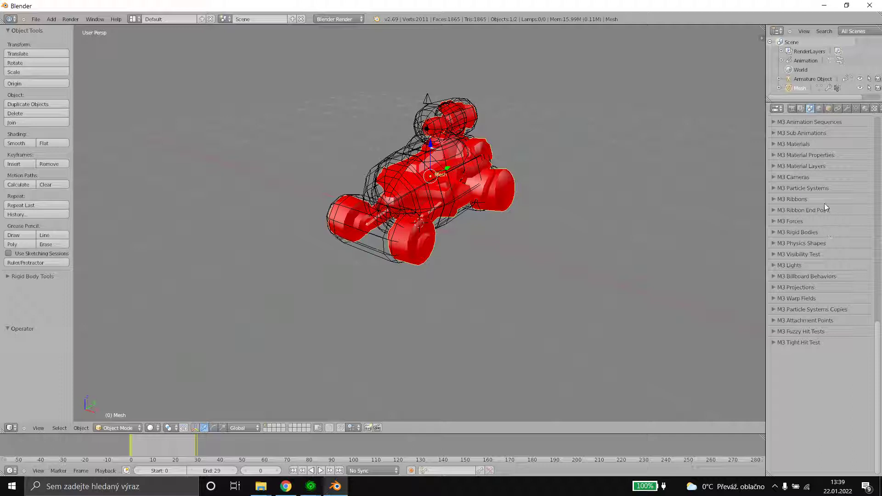
pyautogui.click(807, 187)
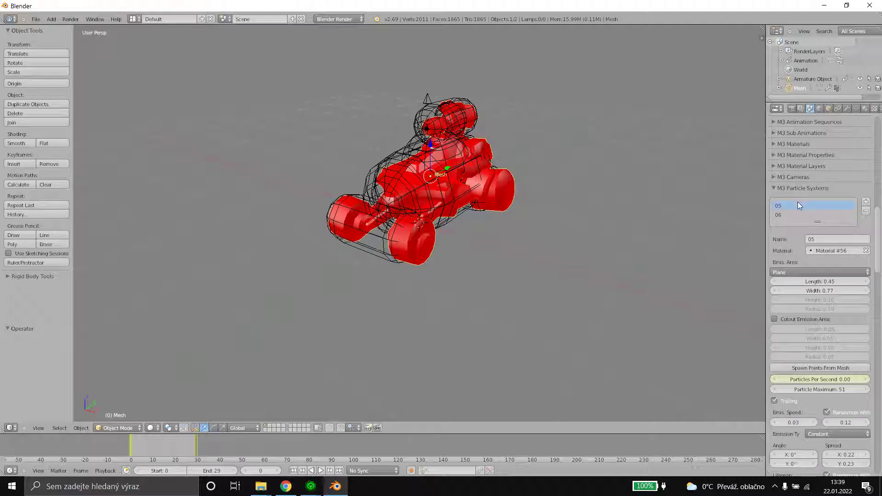
pyautogui.click(797, 202)
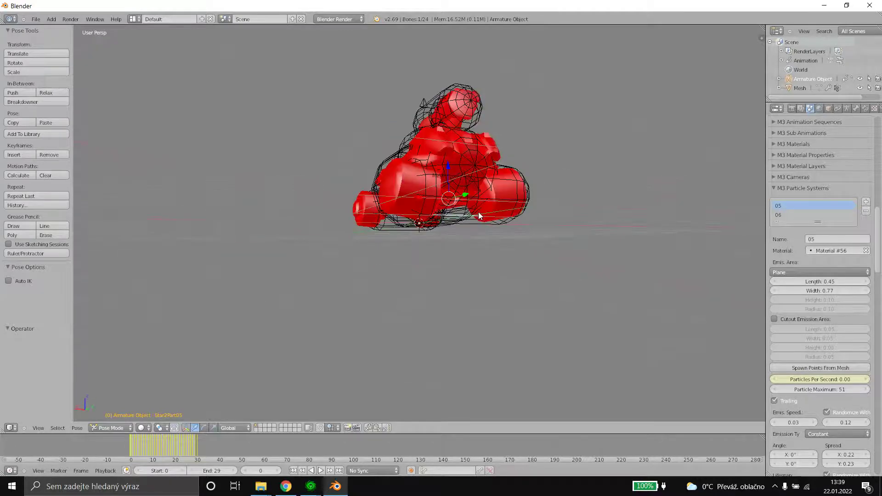
# Select particle system 06 and examine where its emitter bone sits on the Hellion's turret from several angles.
pyautogui.click(786, 215)
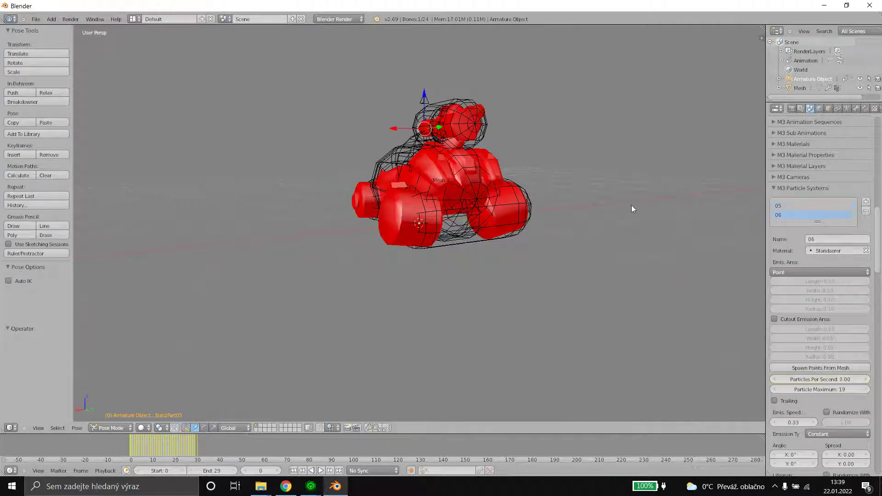
pyautogui.moveTo(461, 127); pyautogui.dragTo(460, 158, button='middle')
pyautogui.scroll(2, 460, 158)
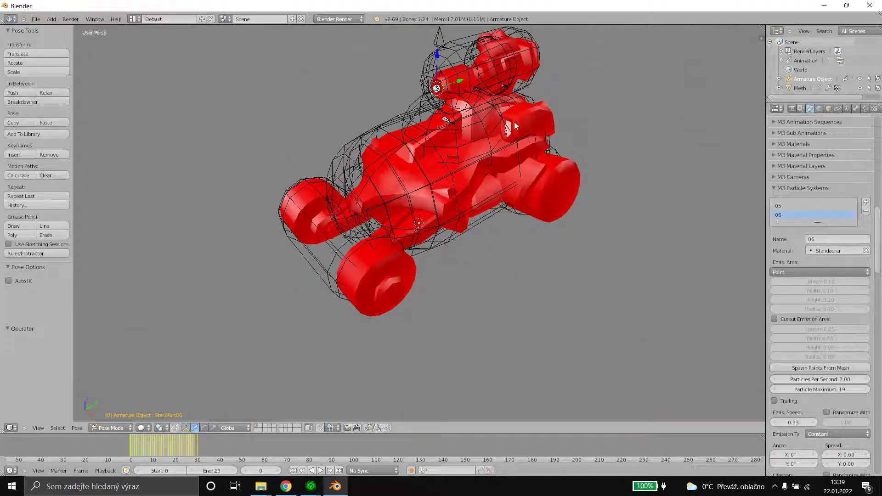
pyautogui.press('KP_6')
pyautogui.press('KP_6')
pyautogui.press('KP_6')
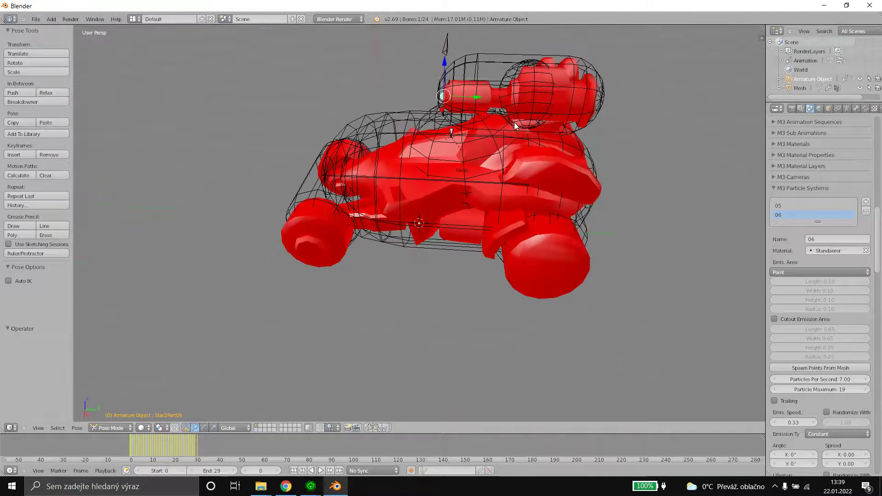
pyautogui.press('KP_2')
pyautogui.press('KP_4')
pyautogui.press('KP_4')
pyautogui.scroll(-1, 512, 123)
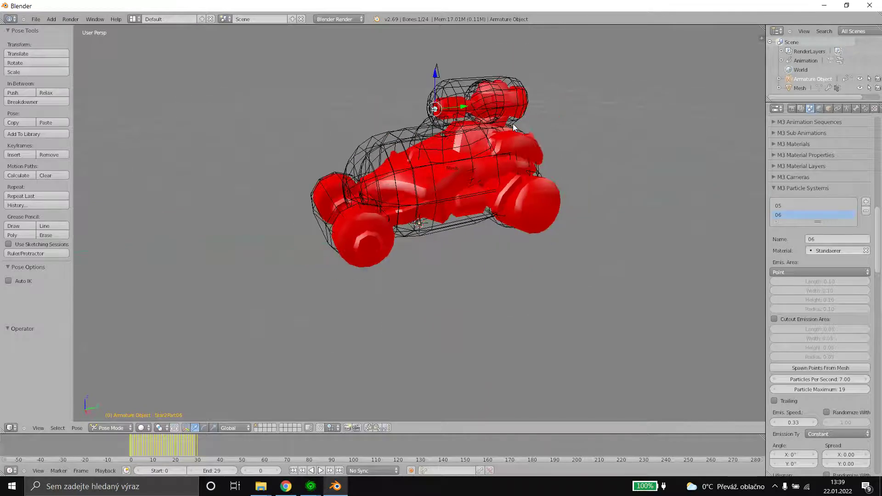
pyautogui.scroll(-1, 513, 123)
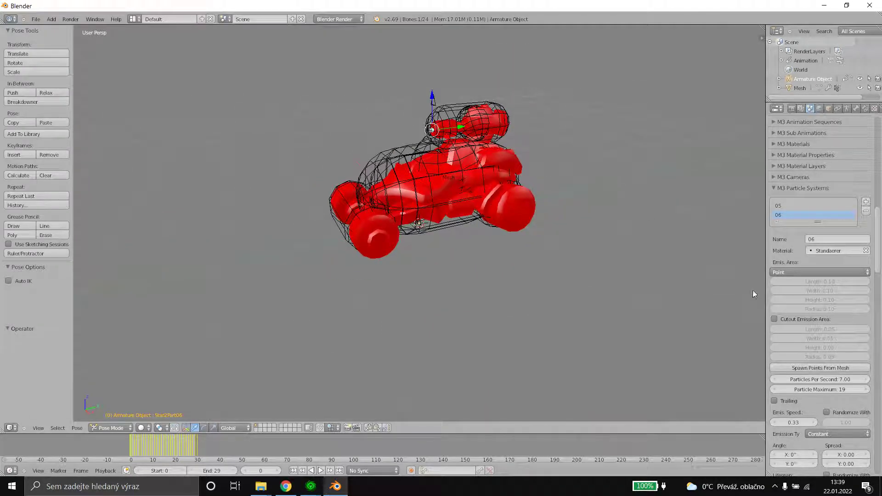
# Review the emission and color settings of particle system 06, including the final color, and collapse the M3 Particle Systems.
pyautogui.scroll(-7, 822, 322)
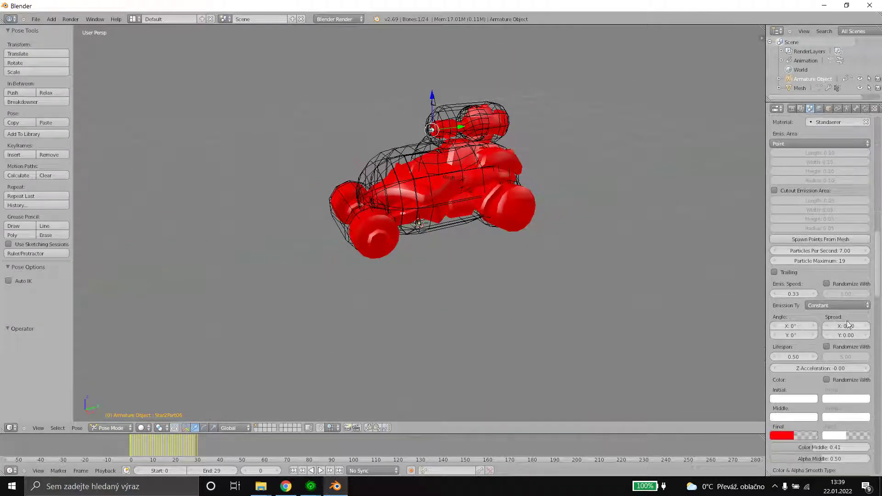
pyautogui.click(776, 435)
pyautogui.scroll(8, 846, 319)
pyautogui.click(816, 188)
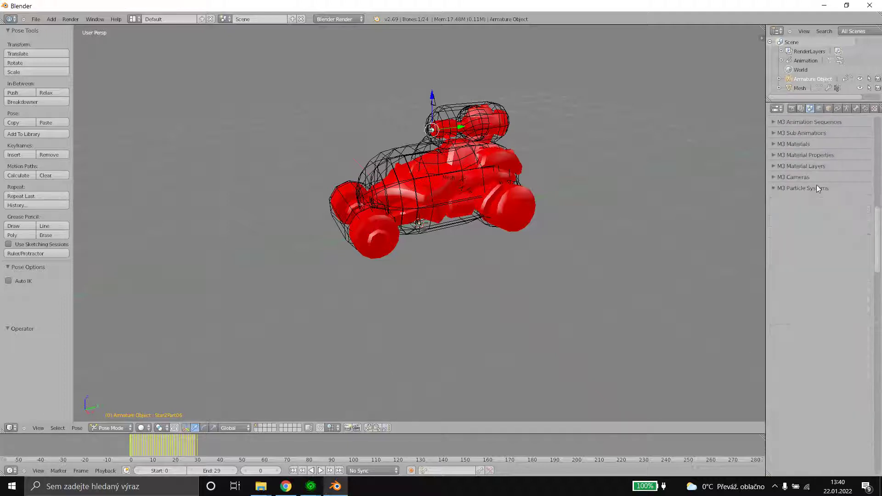
# Inspect the M3 Ribbons, M3 Ribbon End Point and M3 Physics Shapes settings and leave them collapsed.
pyautogui.click(810, 199)
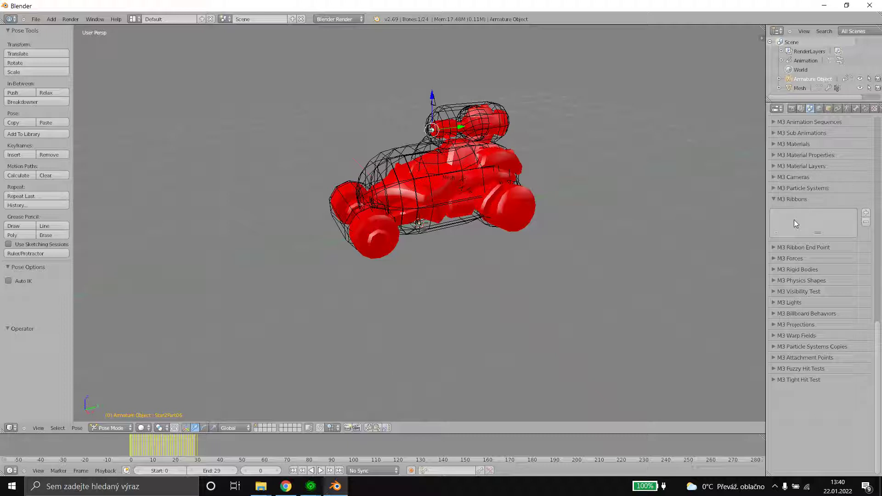
pyautogui.click(811, 197)
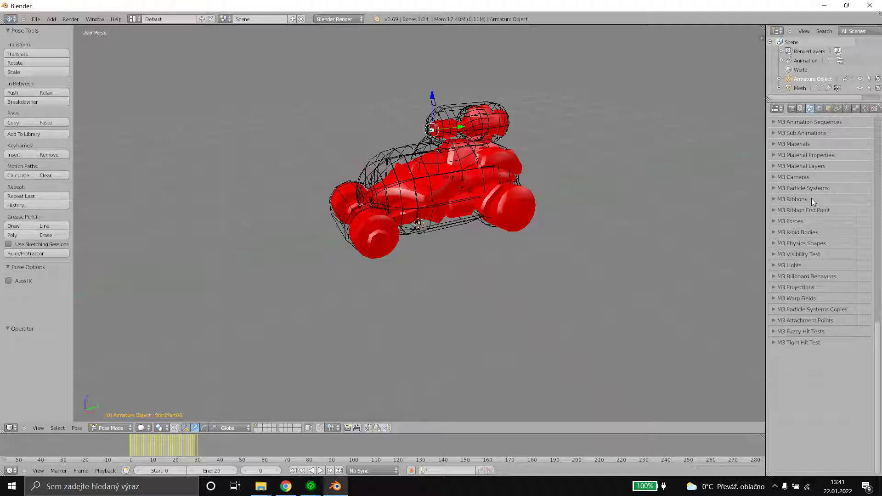
pyautogui.click(801, 211)
pyautogui.click(811, 219)
pyautogui.click(828, 240)
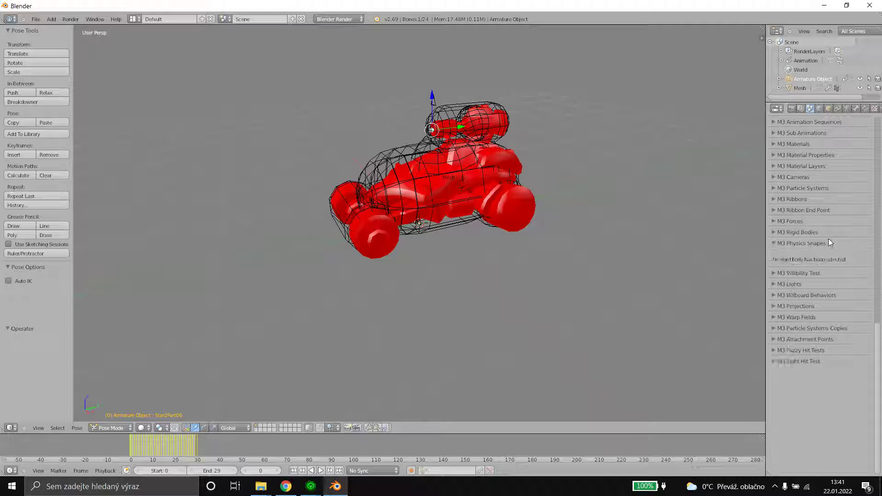
pyautogui.click(827, 243)
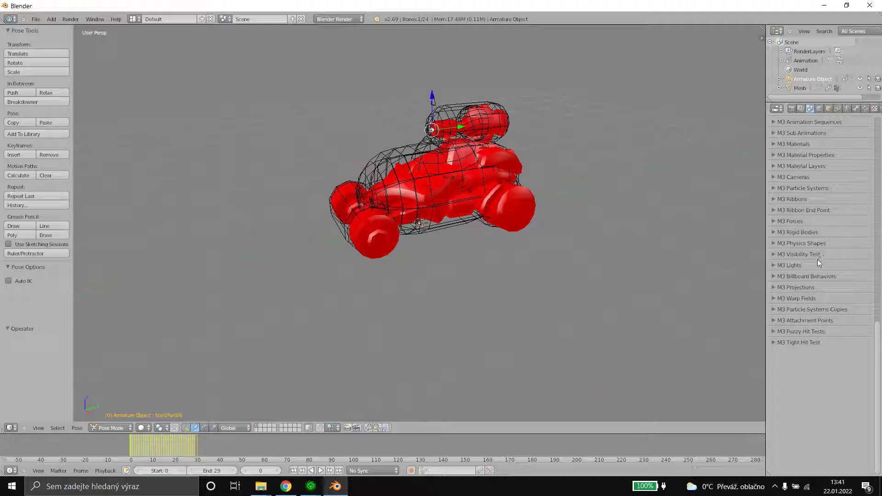
# Inspect the M3 Lights and M3 Projections lists and collapse both again.
pyautogui.click(800, 266)
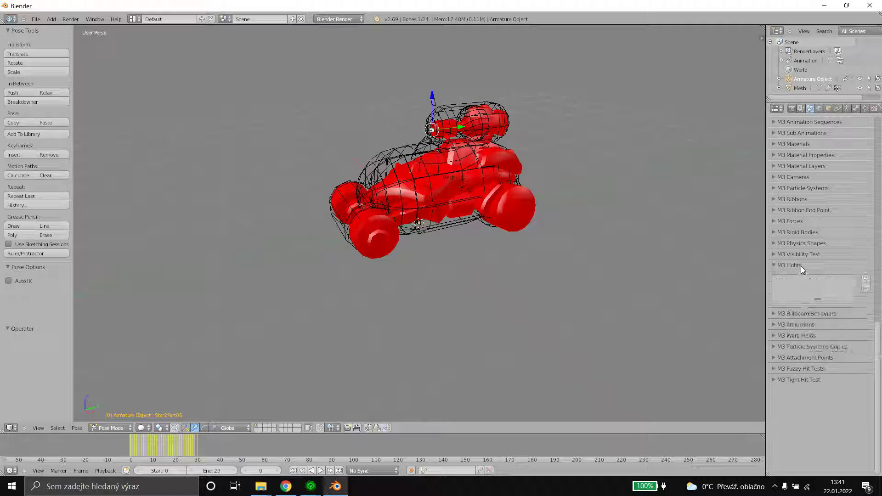
pyautogui.click(800, 264)
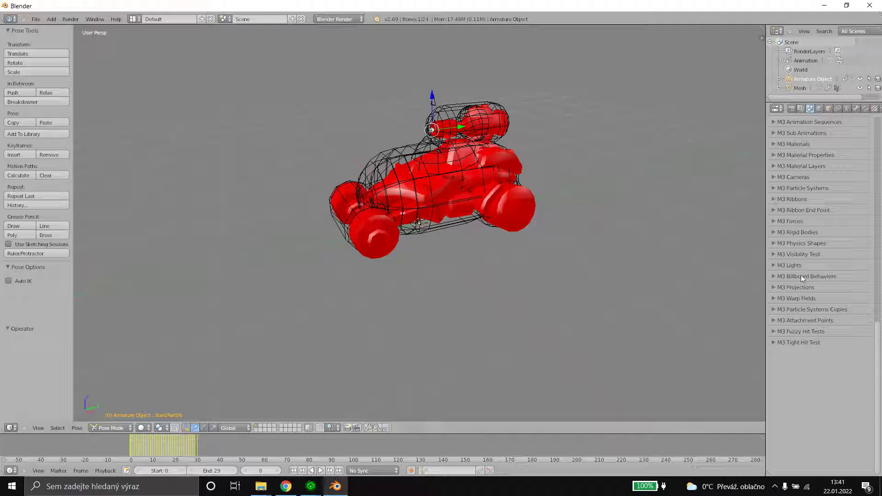
pyautogui.click(813, 291)
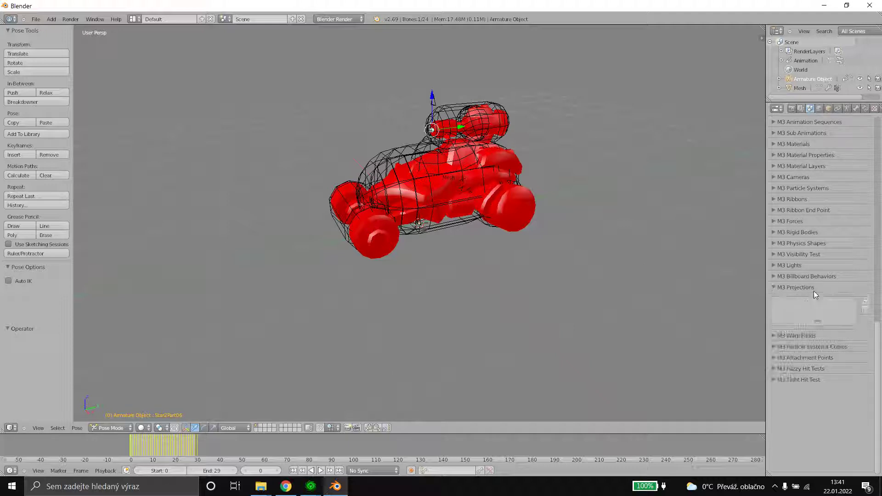
pyautogui.click(817, 287)
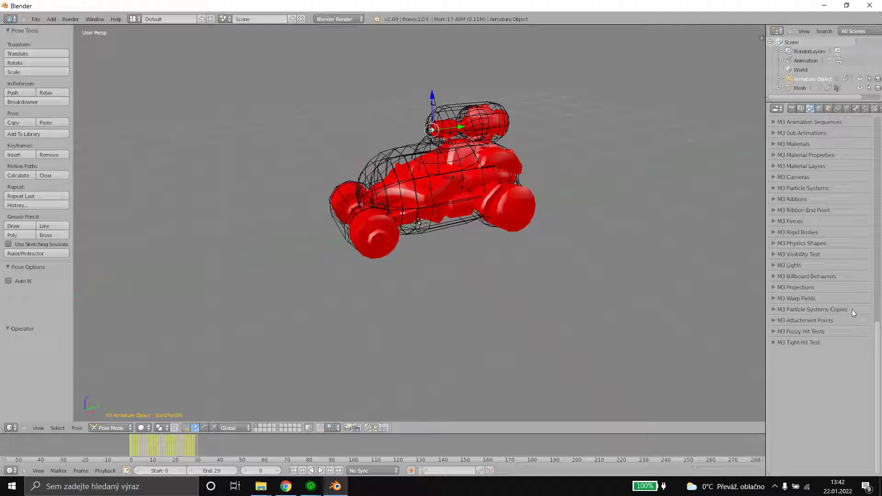
# Expand the M3 Attachment Points, select Weapon 01 (Point), and examine its location on the model up close.
pyautogui.click(803, 321)
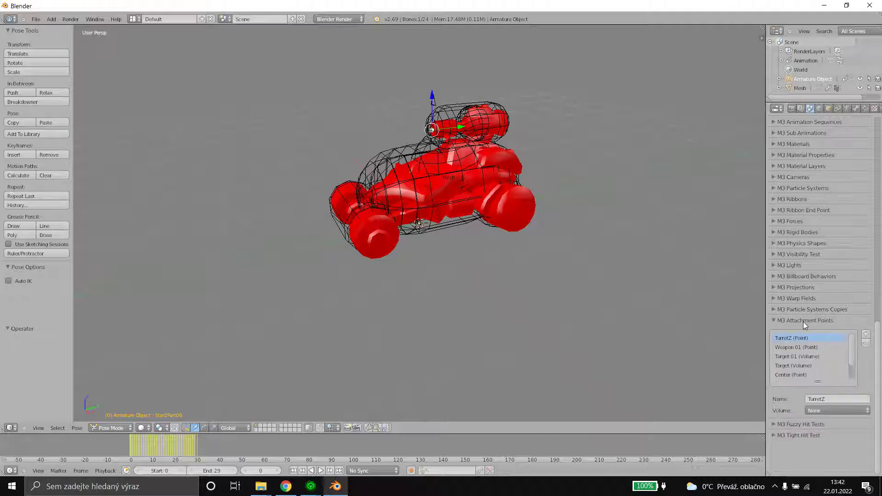
pyautogui.click(794, 348)
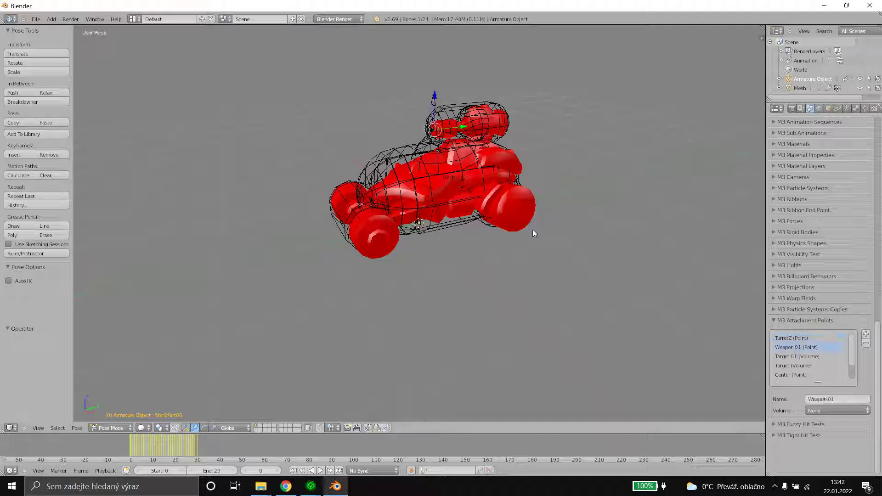
pyautogui.moveTo(522, 216); pyautogui.dragTo(459, 113, button='middle')
pyautogui.scroll(3, 459, 113)
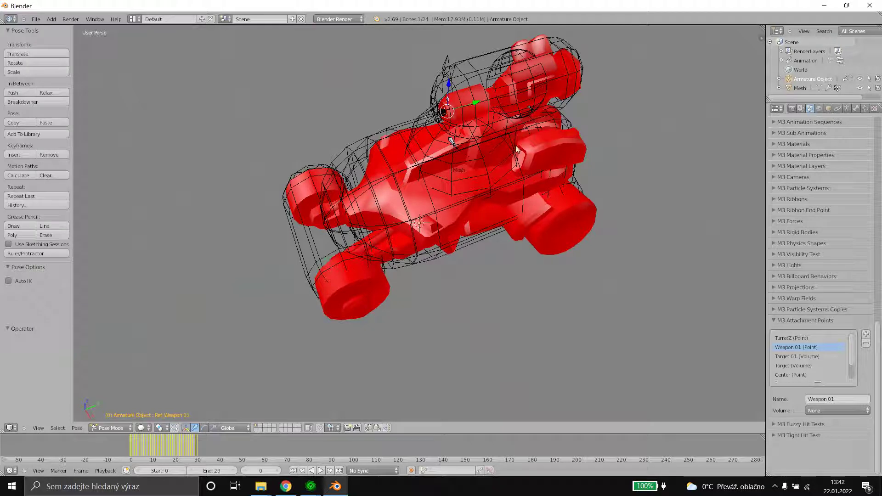
# Compare the Target 01, Target and Center attachment points on the model, and select Target 01 (Volume) again.
pyautogui.click(815, 357)
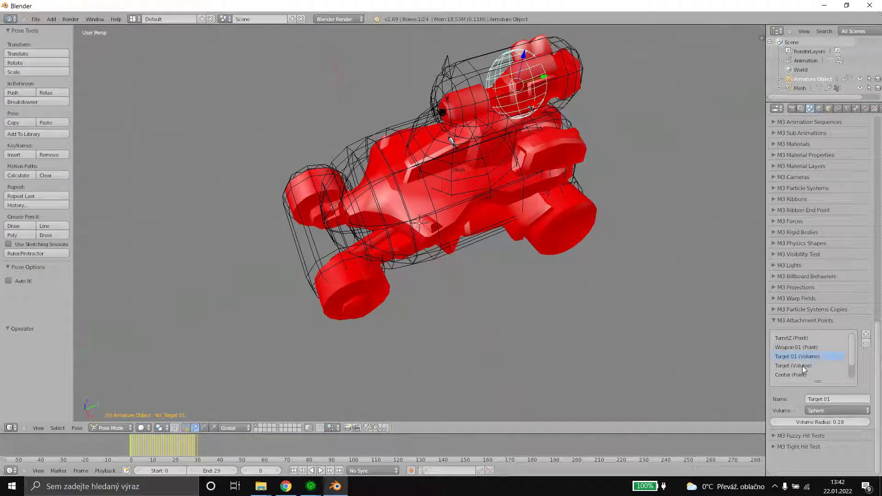
pyautogui.click(802, 366)
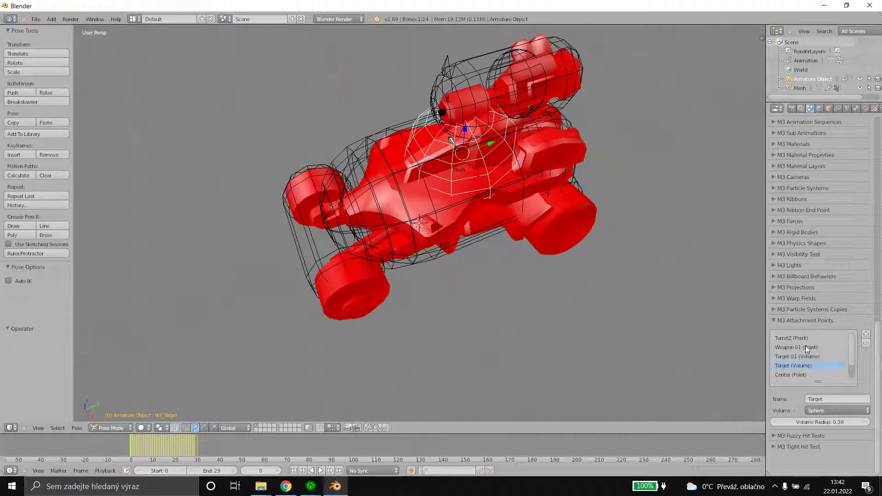
pyautogui.click(789, 375)
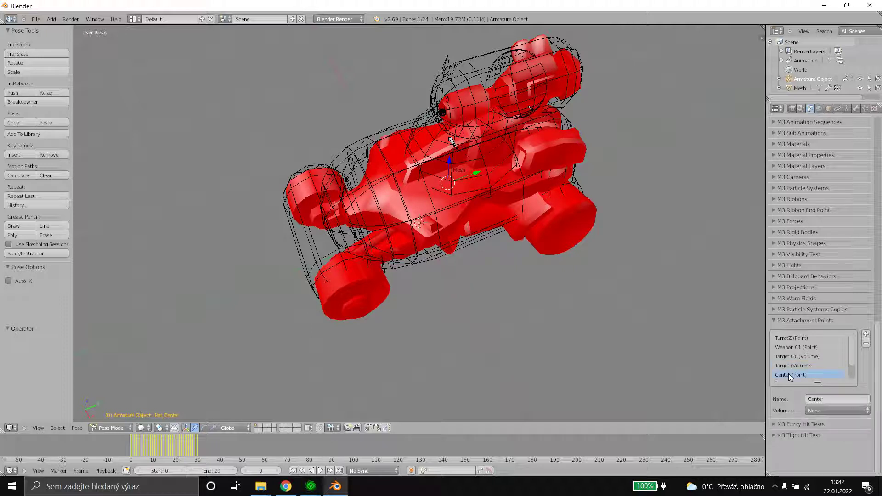
pyautogui.click(800, 356)
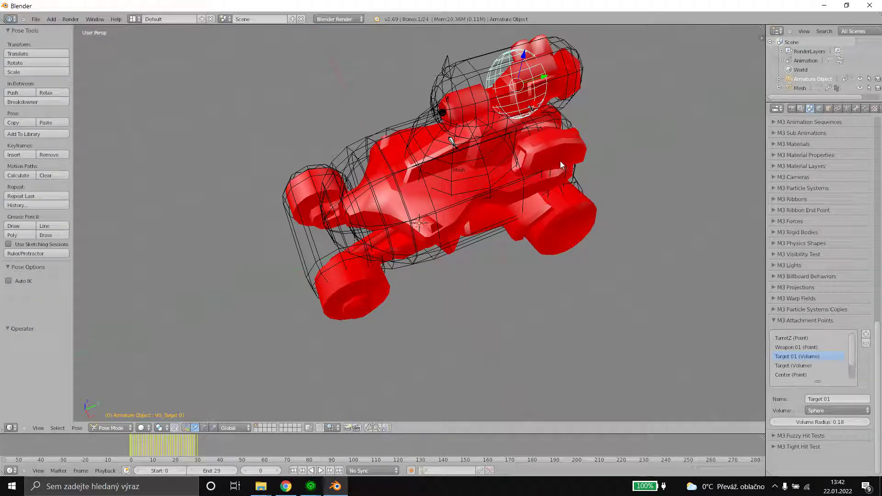
# Select the body's fuzzy hit test volume on the model, then step through the Target 01, Target and Center attachment points.
pyautogui.rightClick(315, 158)
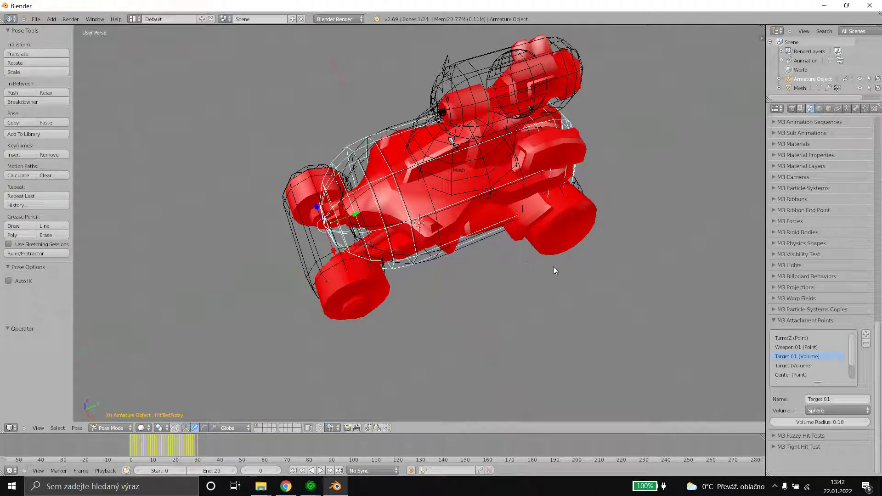
pyautogui.scroll(-1, 817, 349)
pyautogui.click(815, 348)
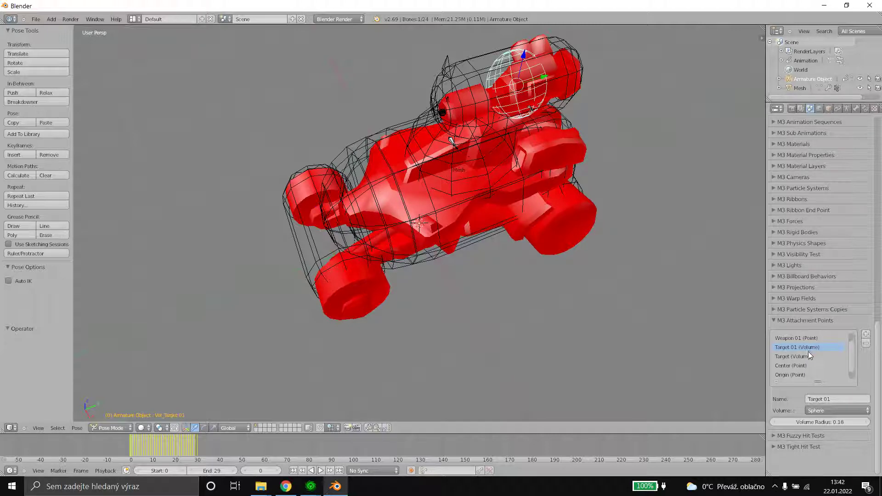
pyautogui.click(808, 355)
pyautogui.click(799, 365)
# Select the Origin attachment point and examine its location beneath the model from the side and at an angle.
pyautogui.click(794, 374)
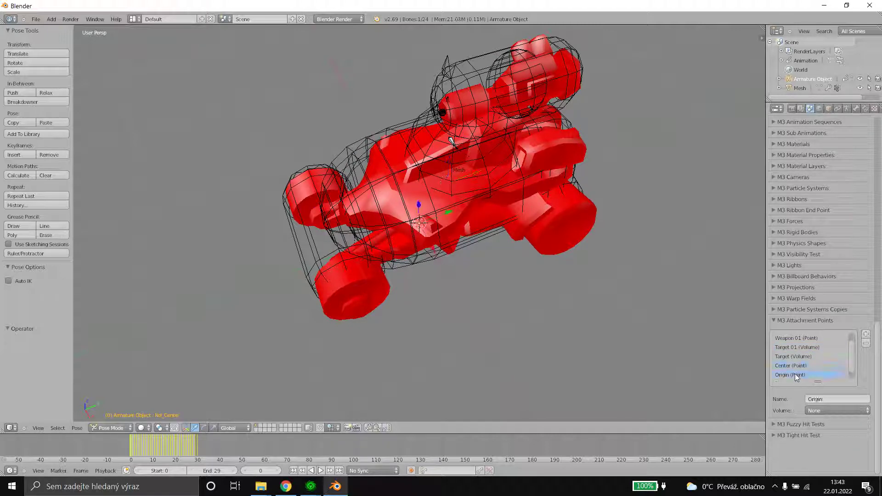
pyautogui.scroll(-1, 794, 373)
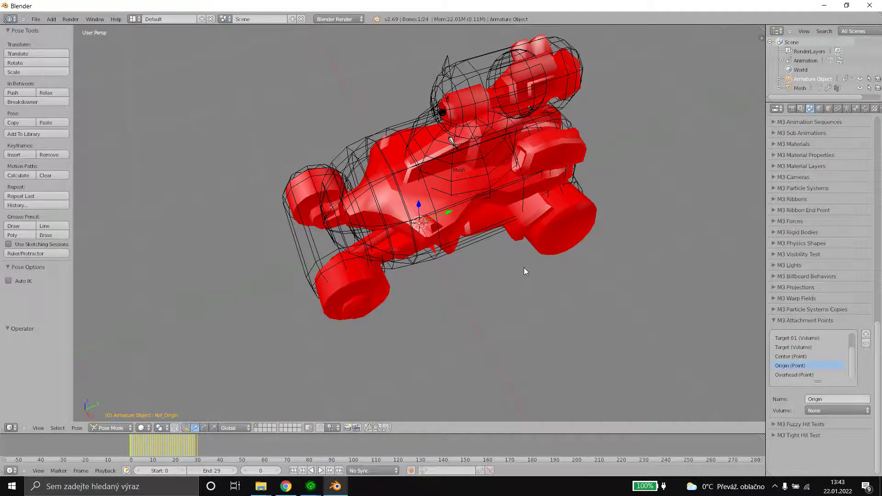
pyautogui.press('KP_2')
pyautogui.press('KP_2')
pyautogui.press('KP_2')
pyautogui.press('KP_2')
pyautogui.press('KP_8')
pyautogui.press('KP_8')
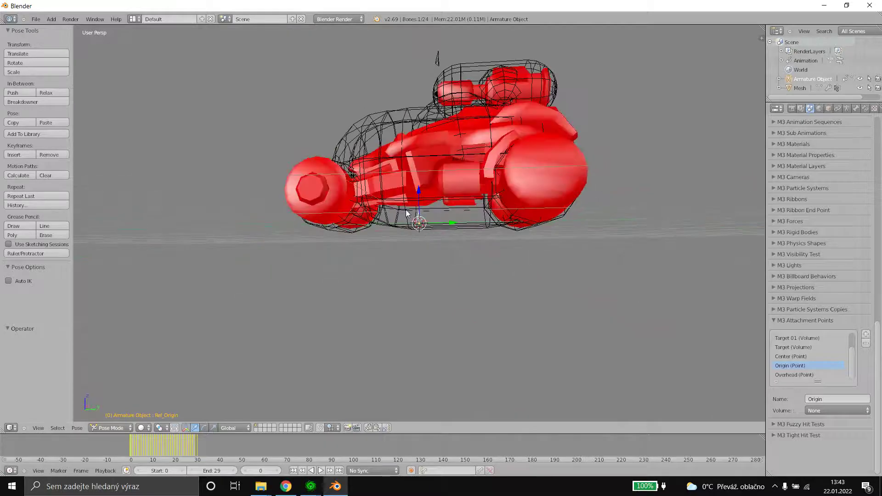
pyautogui.moveTo(431, 219); pyautogui.dragTo(527, 222, button='middle')
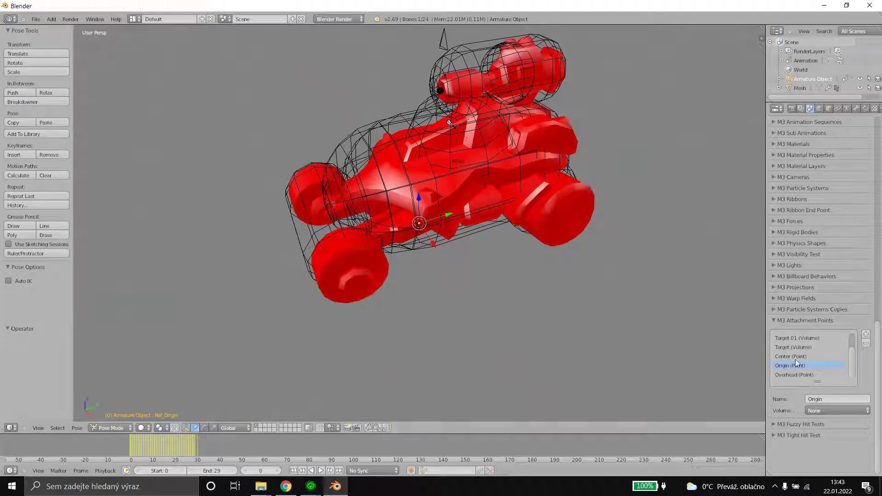
# Select the Overhead attachment point and view its position above the vehicle.
pyautogui.click(800, 373)
pyautogui.scroll(-2, 524, 264)
pyautogui.scroll(1, 525, 265)
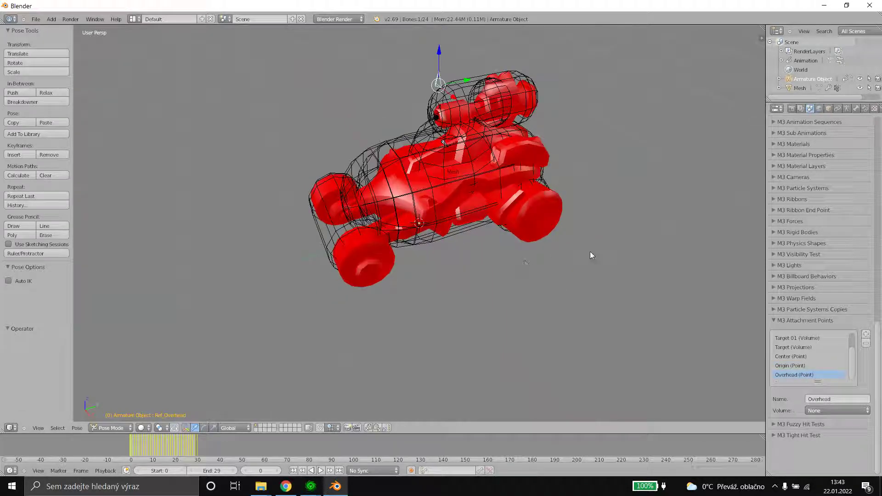
pyautogui.scroll(2, 805, 341)
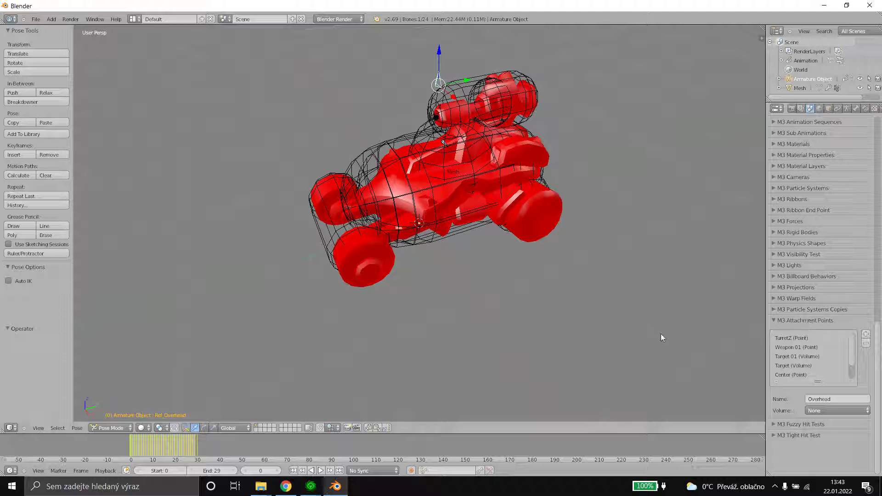
# Select the TurretZ attachment point and examine its location on the turret from several angles.
pyautogui.click(786, 337)
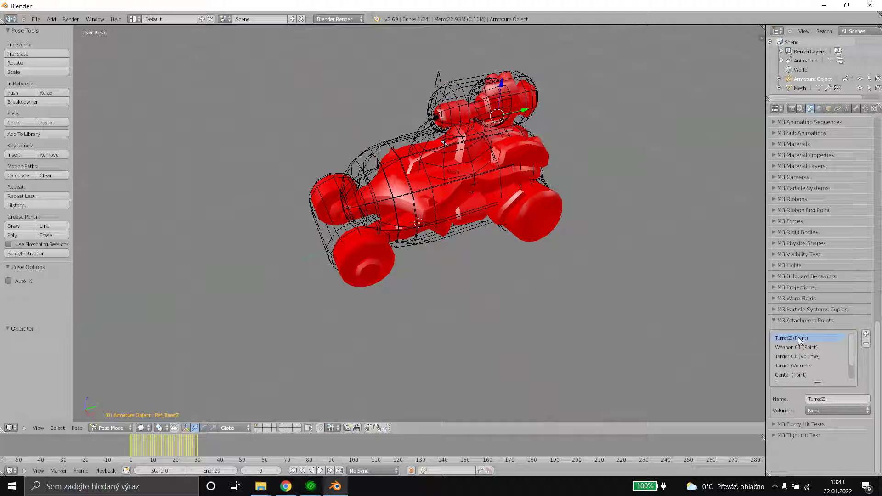
pyautogui.moveTo(656, 252); pyautogui.dragTo(448, 159, button='middle')
pyautogui.press('KP_4')
pyautogui.press('KP_4')
pyautogui.press('KP_4')
pyautogui.press('KP_4')
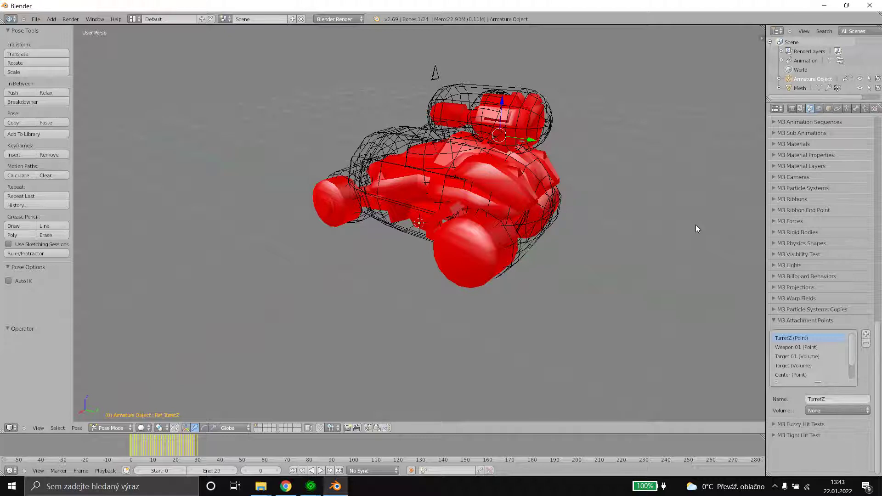
pyautogui.scroll(-1, 647, 211)
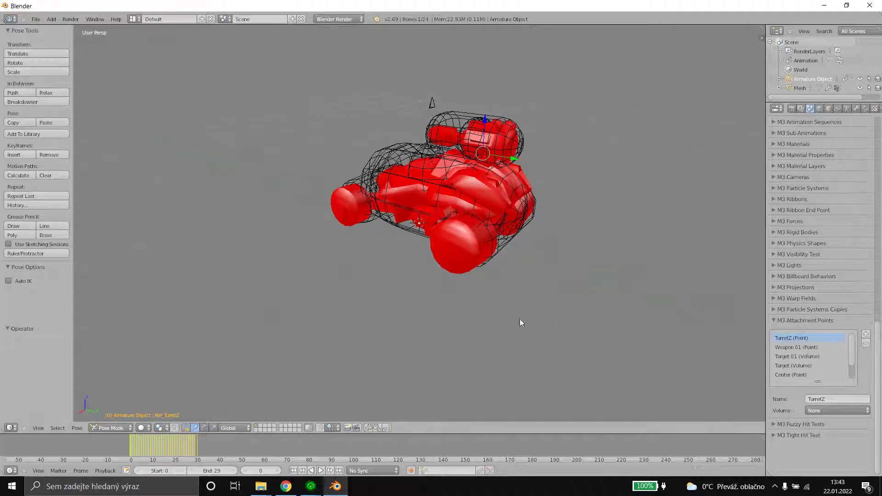
# Collapse the M3 Attachment Points, expand the M3 Fuzzy Hit Tests and step through the HitTestFuzzy, HitTestFuzzy01 and HitTestFuzzy02 capsules.
pyautogui.click(814, 321)
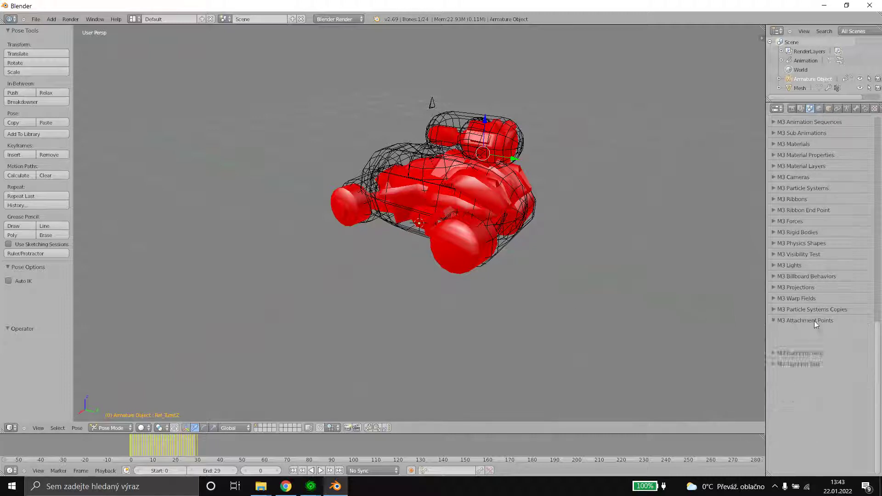
pyautogui.click(805, 329)
pyautogui.click(804, 350)
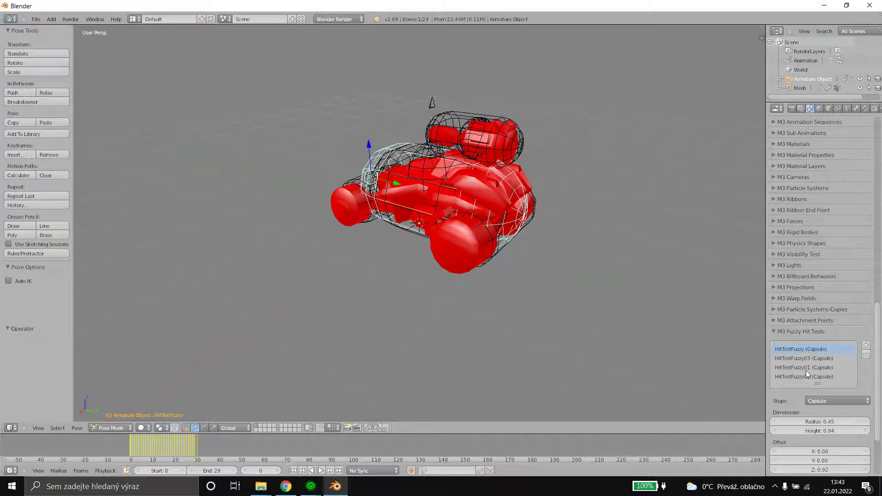
pyautogui.click(805, 368)
pyautogui.click(803, 376)
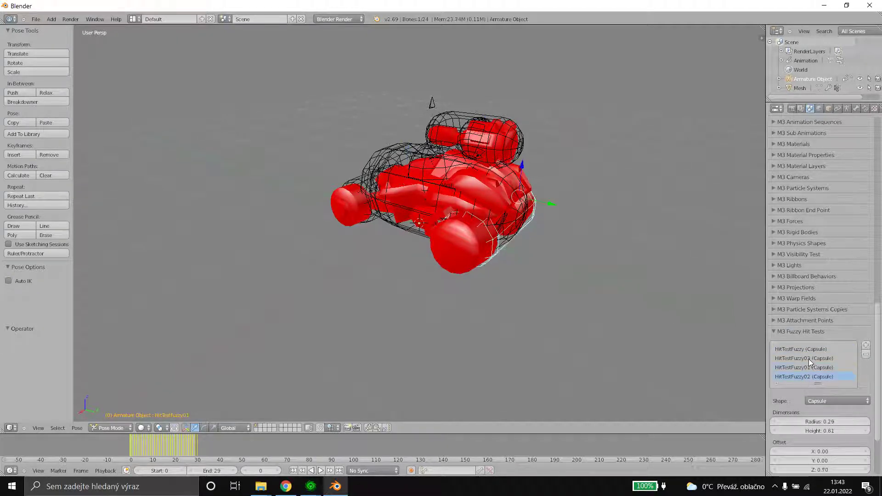
# Select the HitTestFuzzy capsule again and examine its volume around the vehicle's body from another angle.
pyautogui.scroll(-2, 808, 359)
pyautogui.click(808, 314)
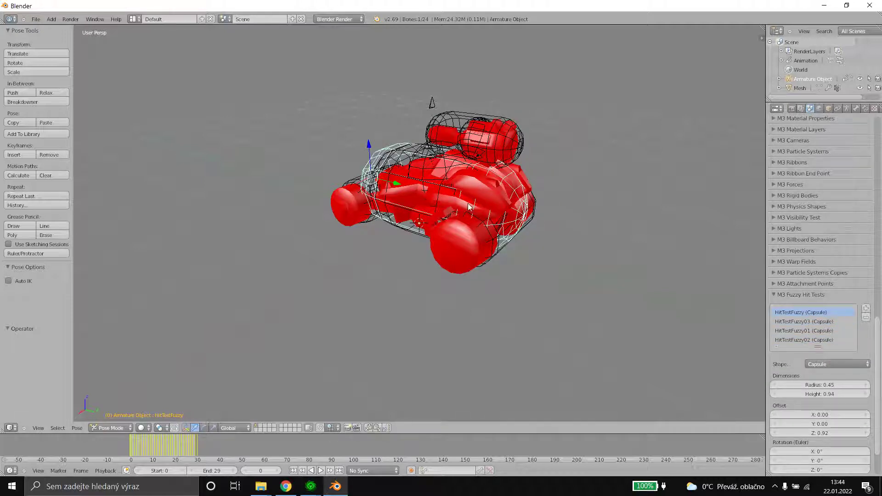
pyautogui.moveTo(471, 190); pyautogui.dragTo(473, 194, button='middle')
pyautogui.scroll(2, 472, 193)
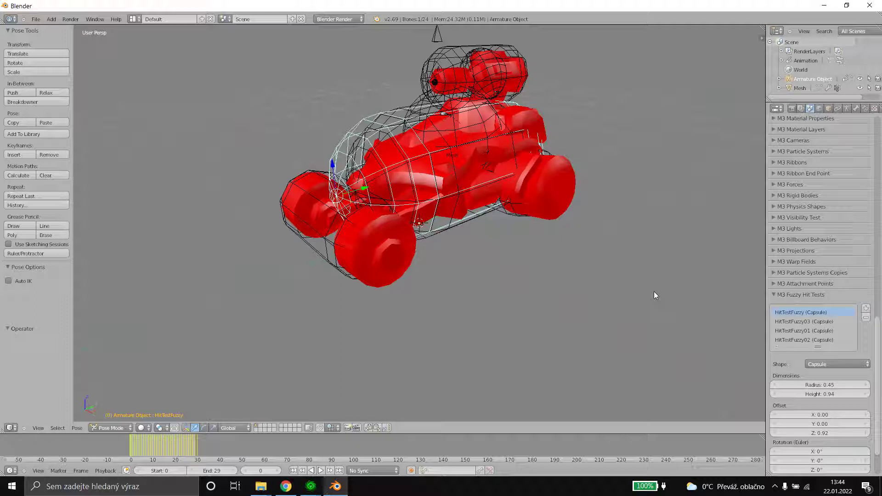
pyautogui.scroll(-1, 654, 291)
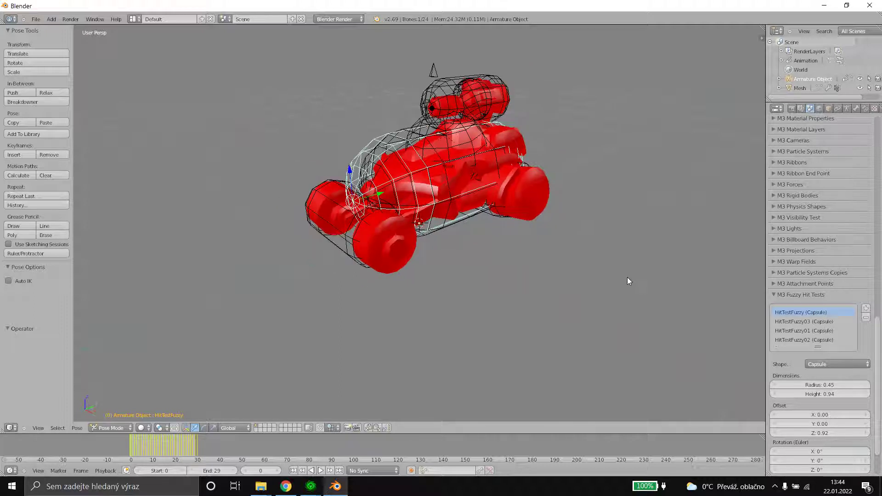
# Collapse the M3 Fuzzy Hit Tests, check the M3 Tight Hit Test settings and leave them collapsed.
pyautogui.click(839, 294)
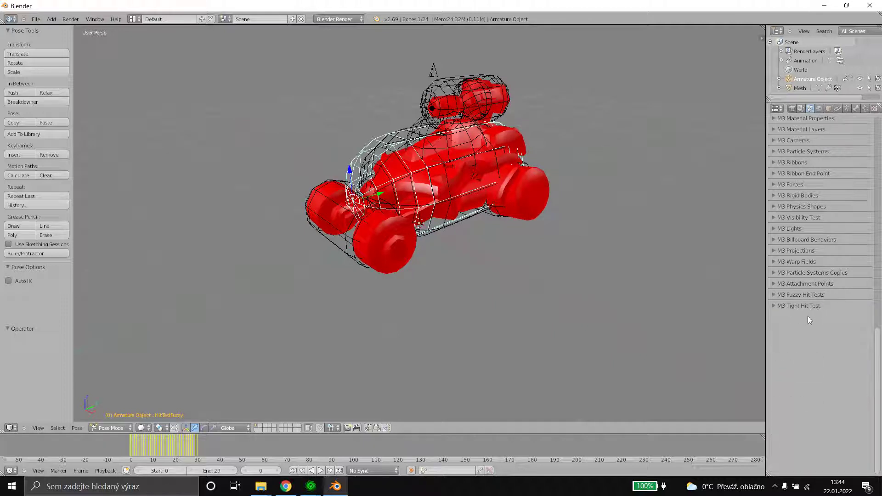
pyautogui.click(807, 306)
pyautogui.click(807, 306)
pyautogui.click(806, 307)
pyautogui.click(807, 309)
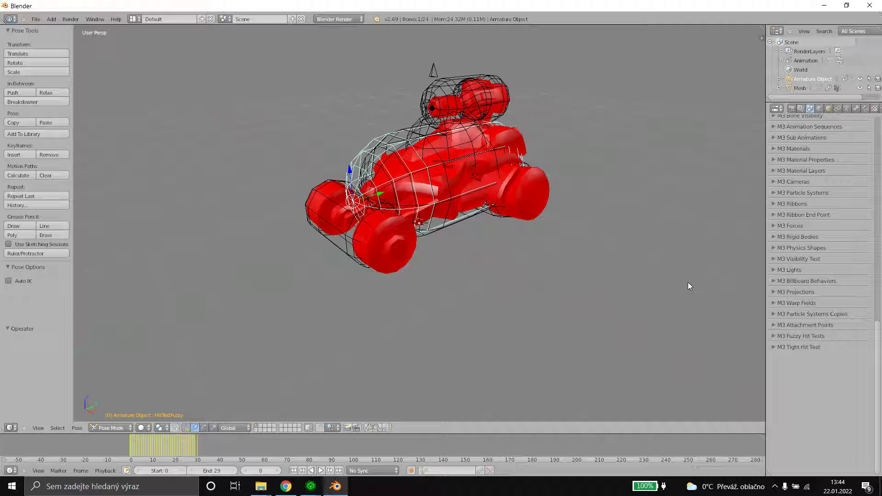
# Review the M3 Fuzzy Hit Tests list and capsule settings once more and collapse them.
pyautogui.click(817, 335)
pyautogui.scroll(-3, 813, 373)
pyautogui.scroll(2, 816, 345)
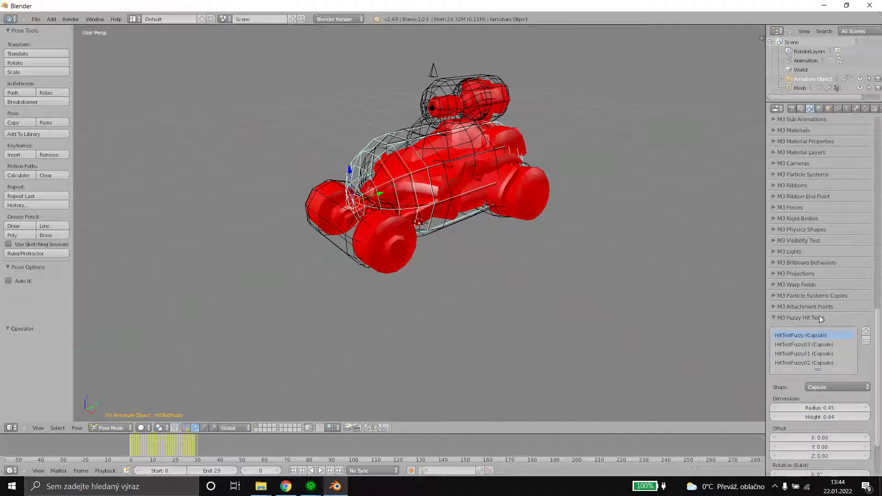
pyautogui.click(819, 316)
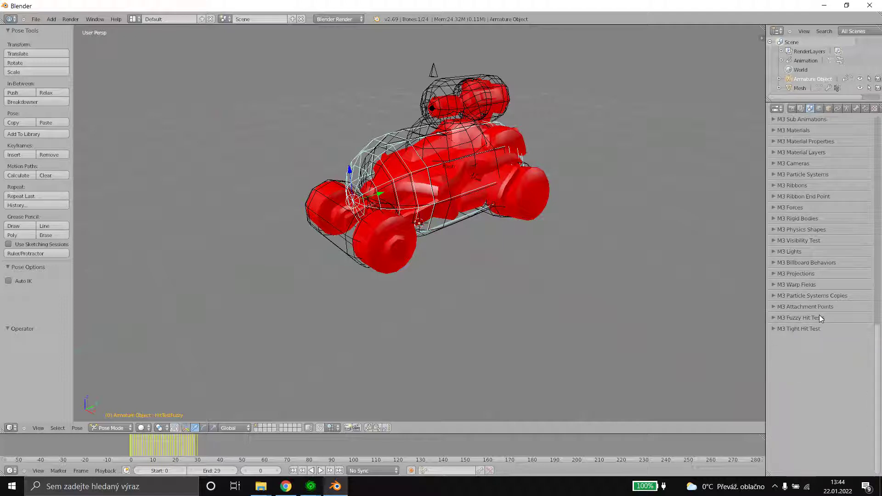
pyautogui.click(815, 318)
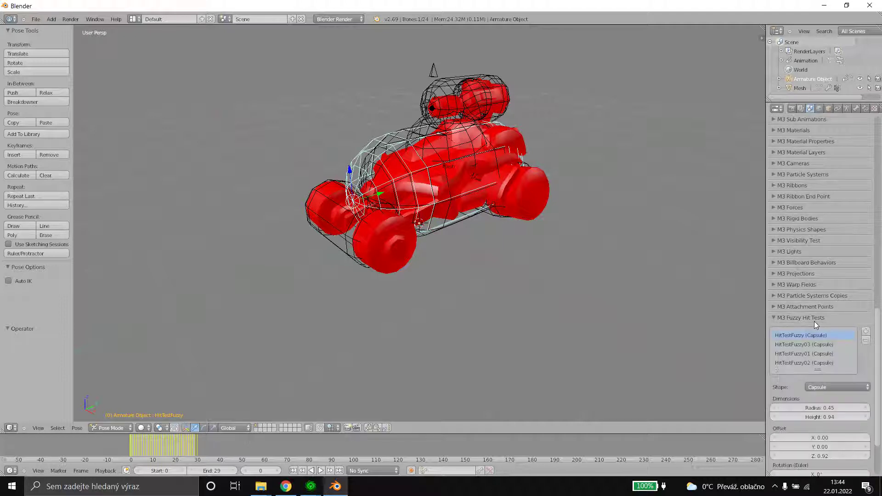
pyautogui.click(809, 316)
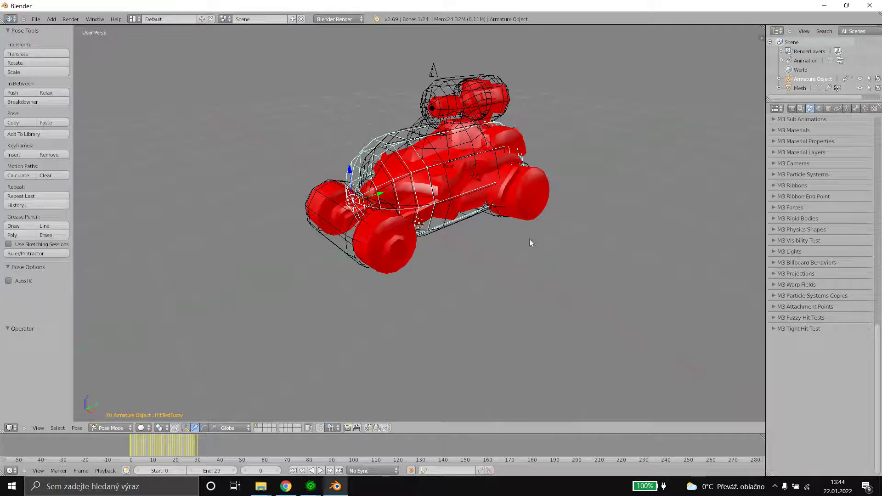
# Switch the armature from Pose Mode to Object Mode.
pyautogui.scroll(1, 528, 271)
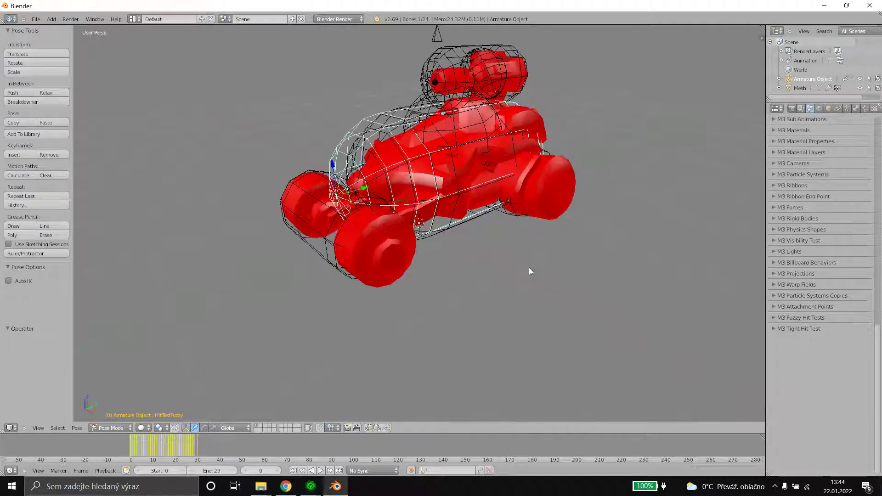
pyautogui.scroll(-1, 529, 267)
pyautogui.scroll(5, 817, 187)
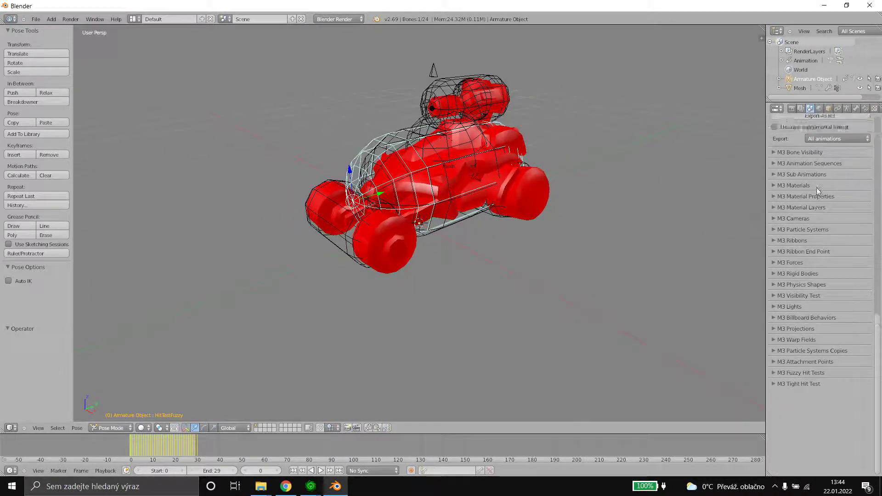
pyautogui.scroll(2, 816, 188)
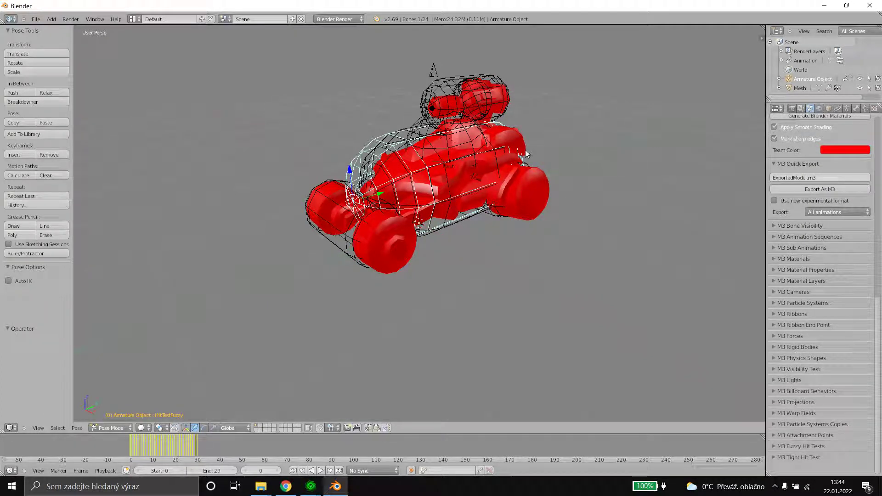
pyautogui.click(112, 428)
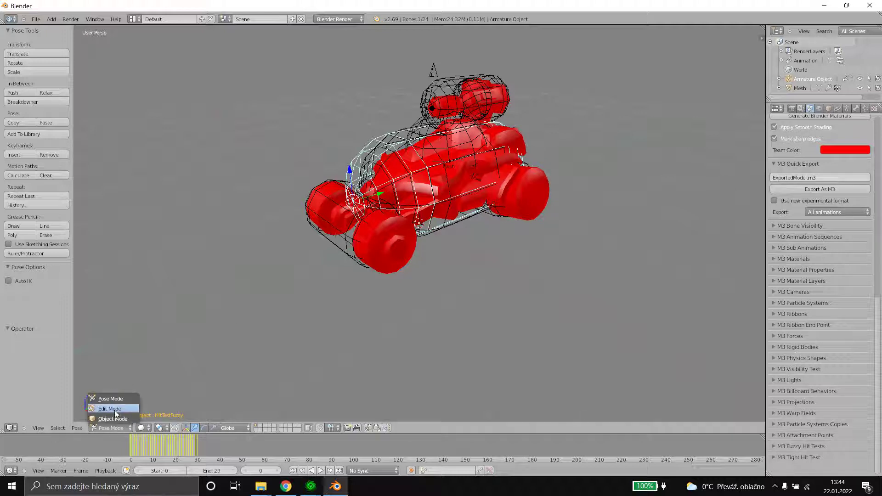
pyautogui.click(112, 419)
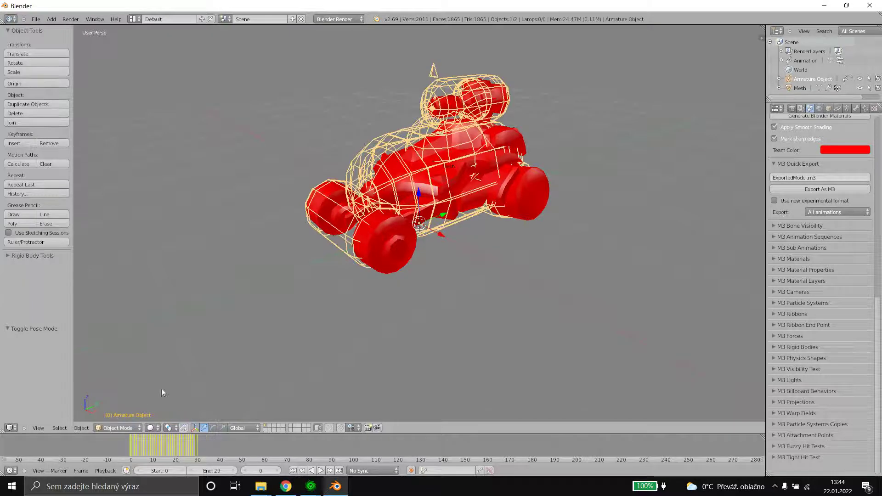
# Select the vehicle's mesh object and switch it to Edit Mode.
pyautogui.rightClick(528, 174)
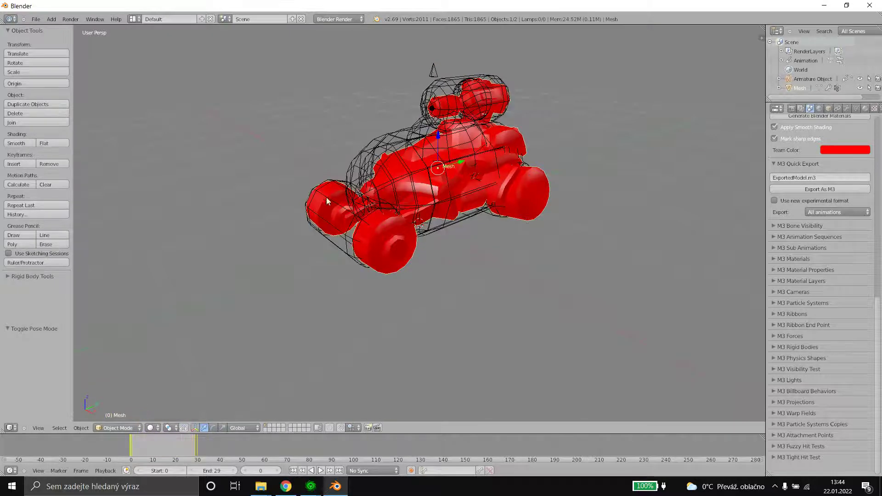
pyautogui.rightClick(433, 135)
pyautogui.rightClick(527, 193)
pyautogui.click(125, 427)
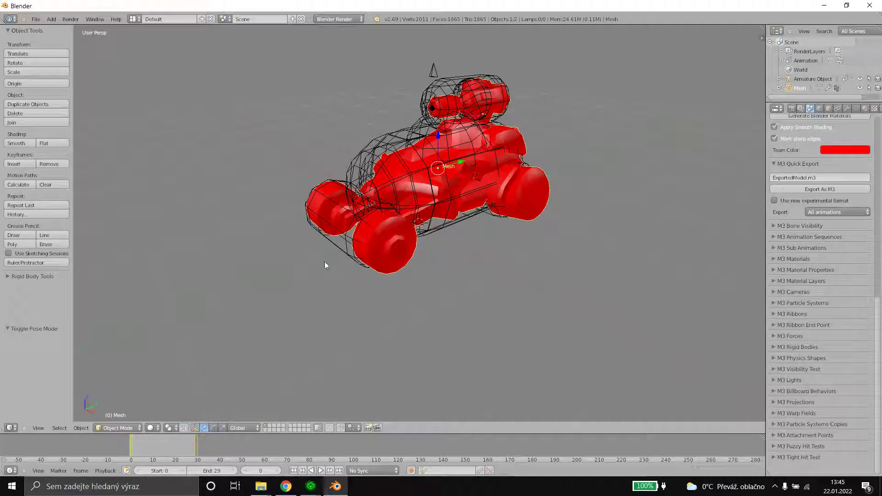
pyautogui.click(125, 427)
pyautogui.click(124, 407)
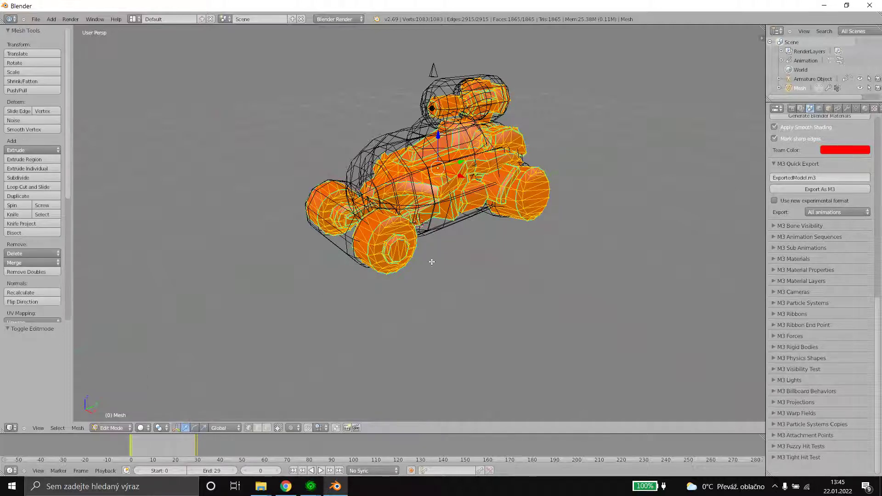
# Select a single vertex on the front wheel, try moving it away from the mesh, and cancel the move.
pyautogui.click(376, 223)
pyautogui.rightClick(376, 222)
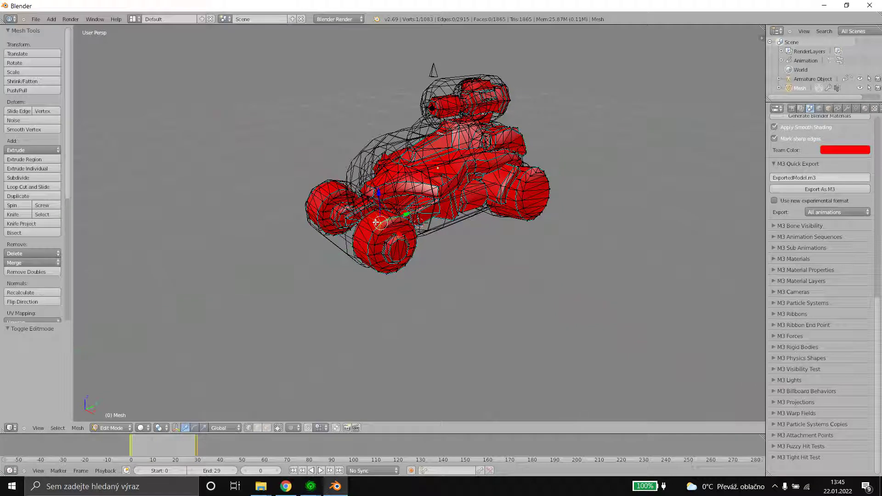
pyautogui.press('g')
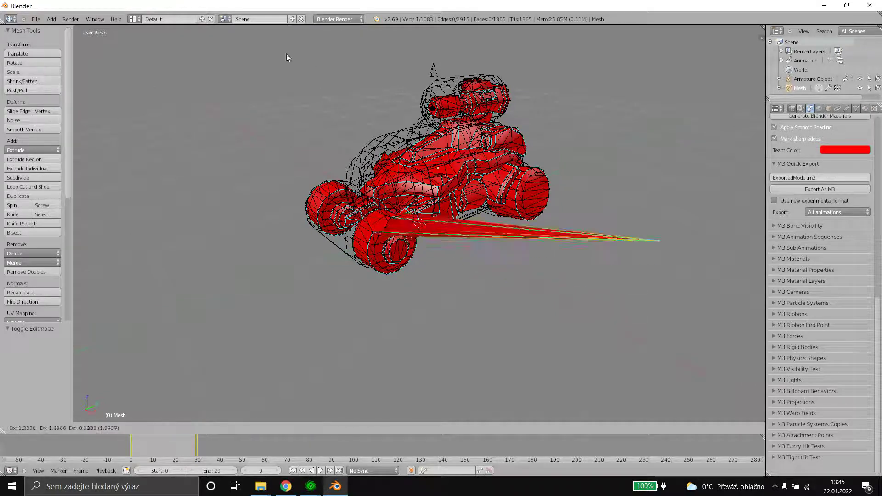
pyautogui.rightClick(13, 81)
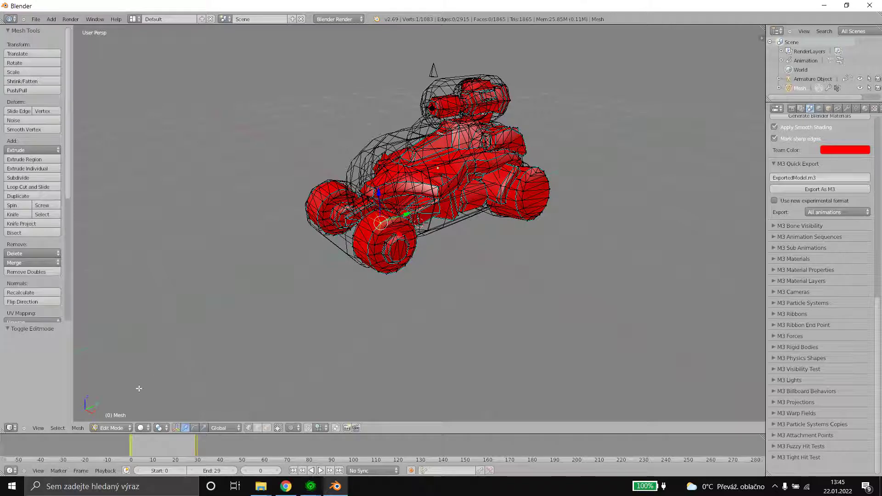
# Switch the vehicle's mesh from Edit Mode back to Object Mode.
pyautogui.click(116, 429)
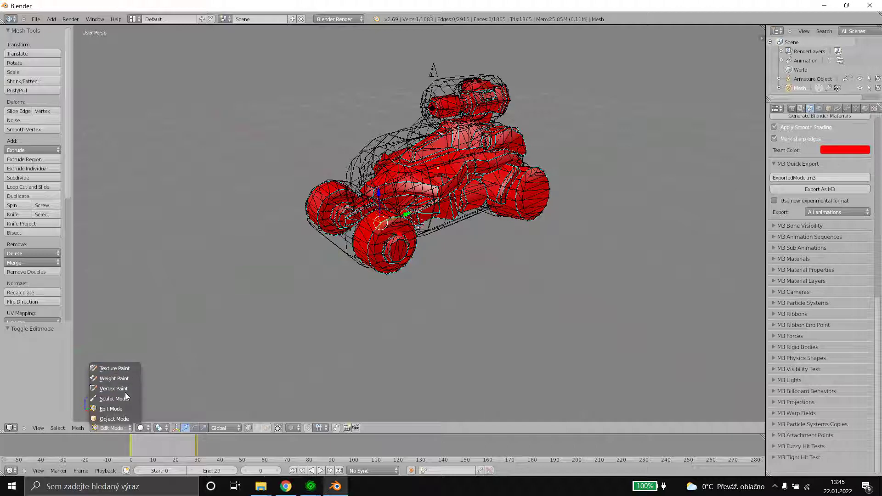
pyautogui.click(112, 428)
pyautogui.click(113, 419)
# Select the armature object, switch it to Pose Mode, and change it to Edit Mode.
pyautogui.rightClick(369, 137)
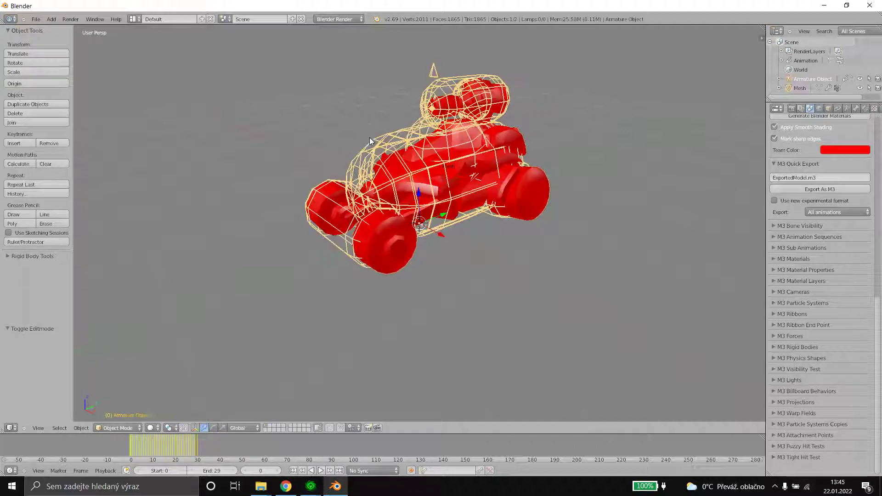
pyautogui.click(117, 427)
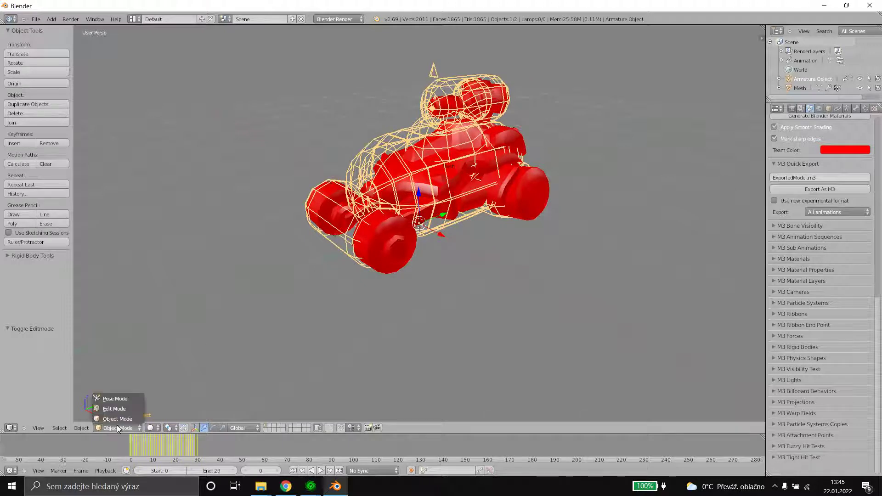
pyautogui.click(114, 399)
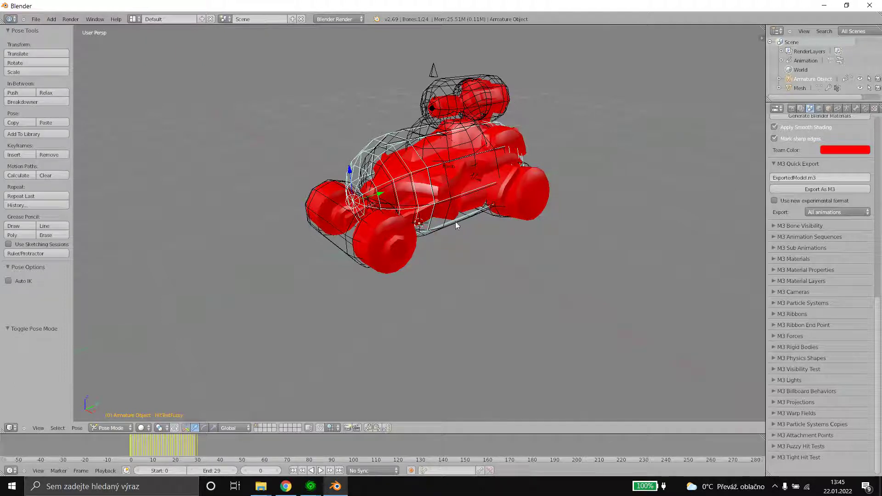
pyautogui.click(108, 429)
pyautogui.click(109, 408)
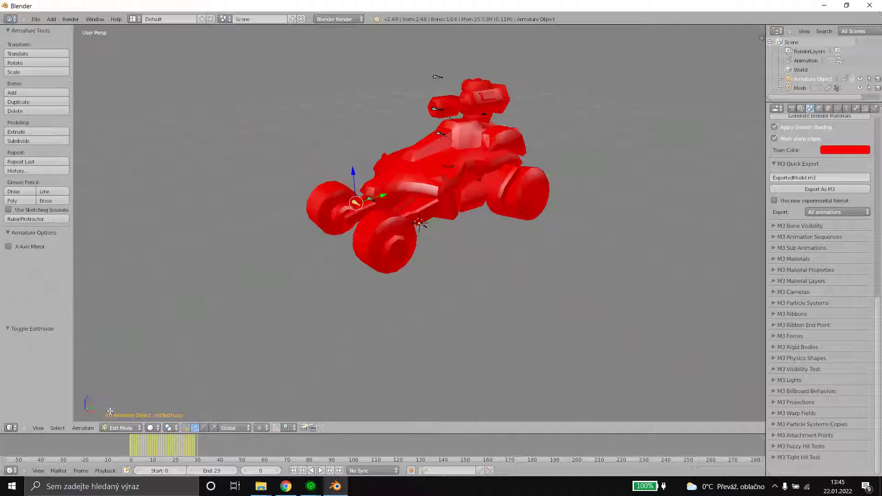
# Try moving the Ref_Overhead bone above the turret, cancel the move, and return the armature to Object Mode.
pyautogui.rightClick(438, 76)
pyautogui.rightClick(438, 76)
pyautogui.click(46, 54)
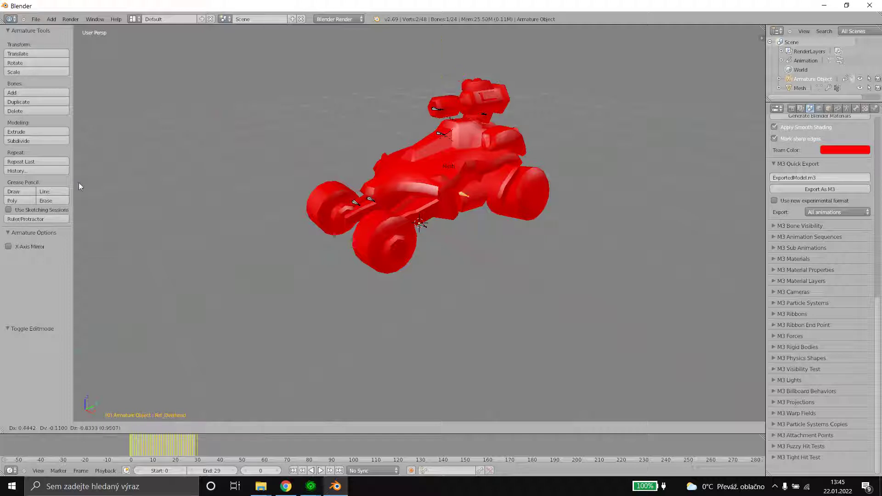
pyautogui.rightClick(276, 156)
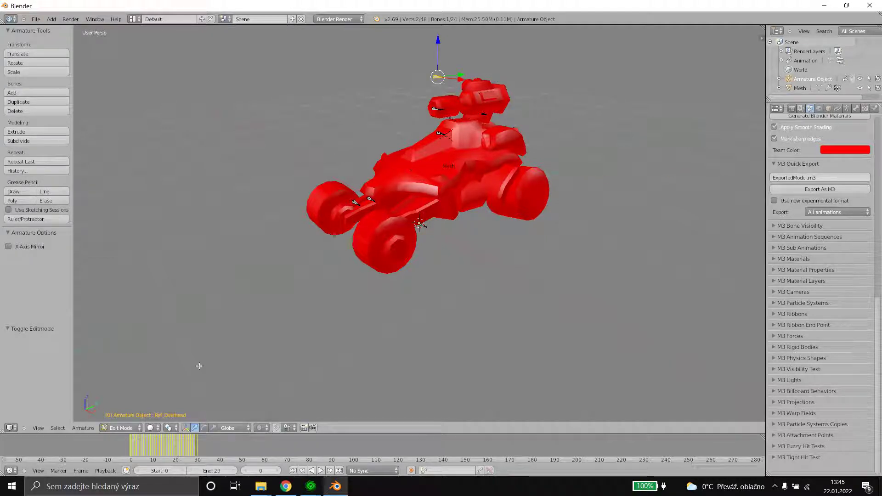
pyautogui.click(123, 429)
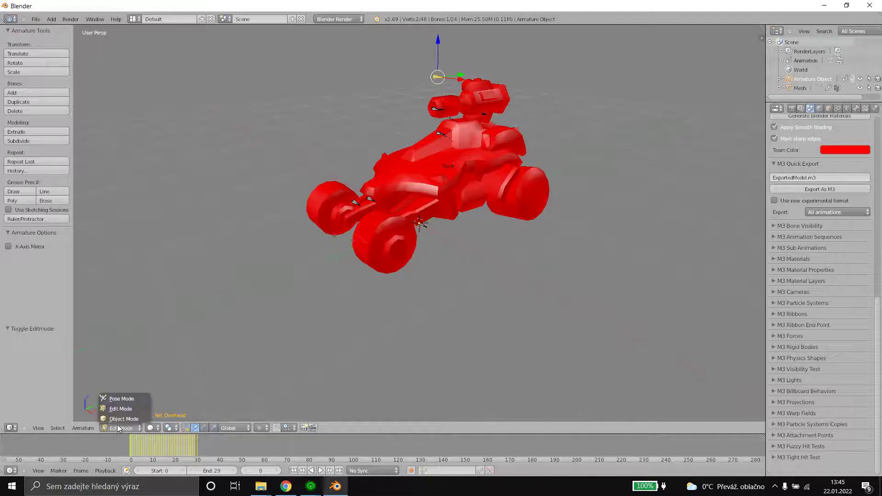
pyautogui.click(118, 418)
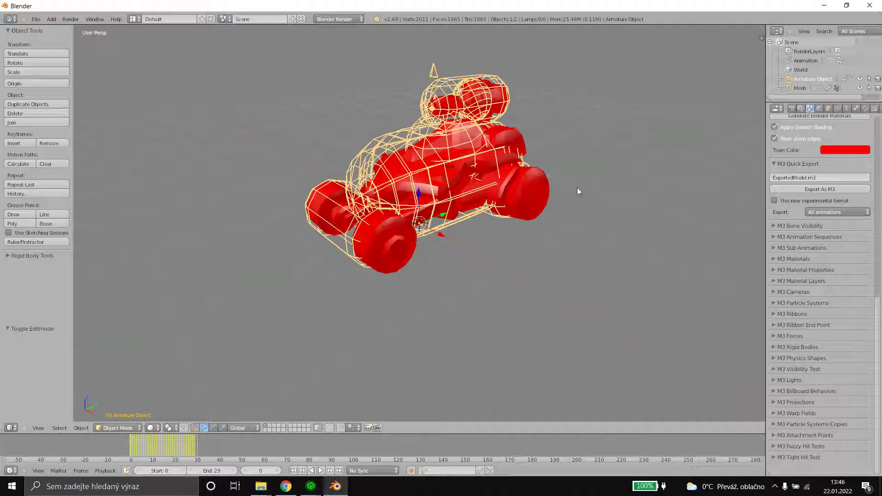
# Switch the armature's skeleton display to Rest Position and back to Pose Position.
pyautogui.click(848, 108)
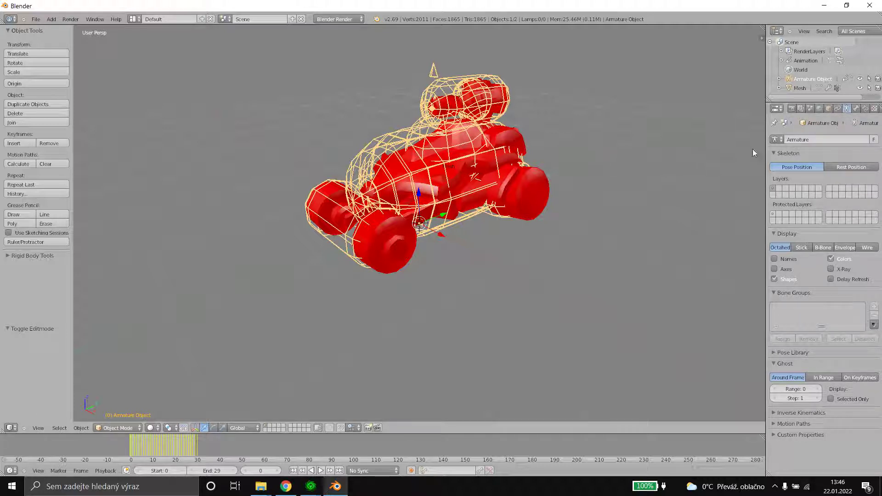
pyautogui.click(843, 171)
pyautogui.click(840, 165)
pyautogui.click(816, 164)
# Select the Walk Start 02 entry in the M3 Animation Sequences and scrub the timeline to frame 9.
pyautogui.click(809, 108)
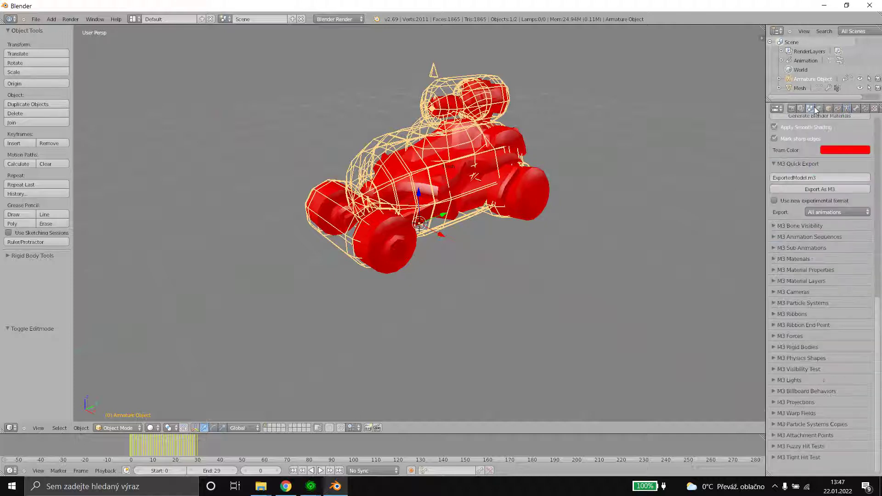
pyautogui.click(824, 237)
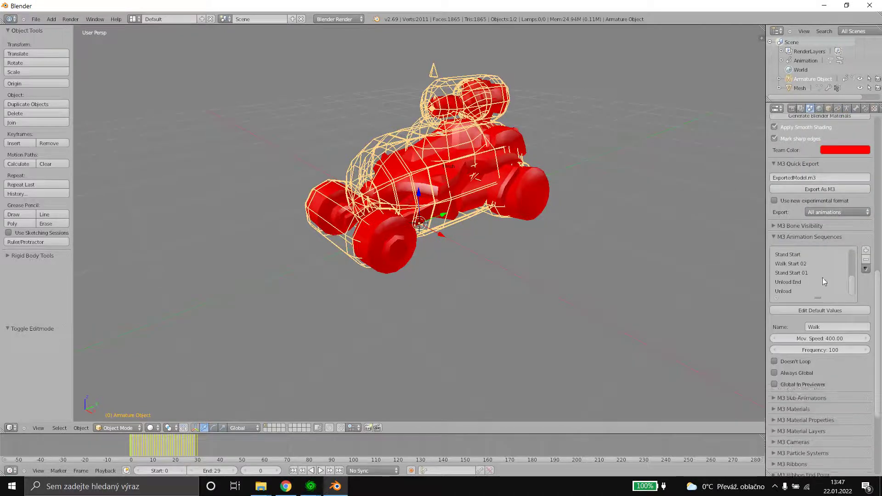
pyautogui.click(801, 264)
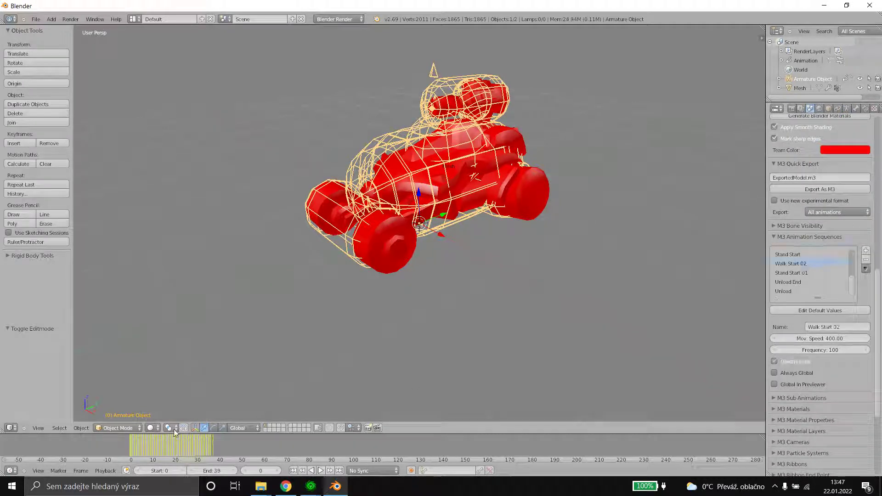
pyautogui.moveTo(134, 442); pyautogui.dragTo(151, 443)
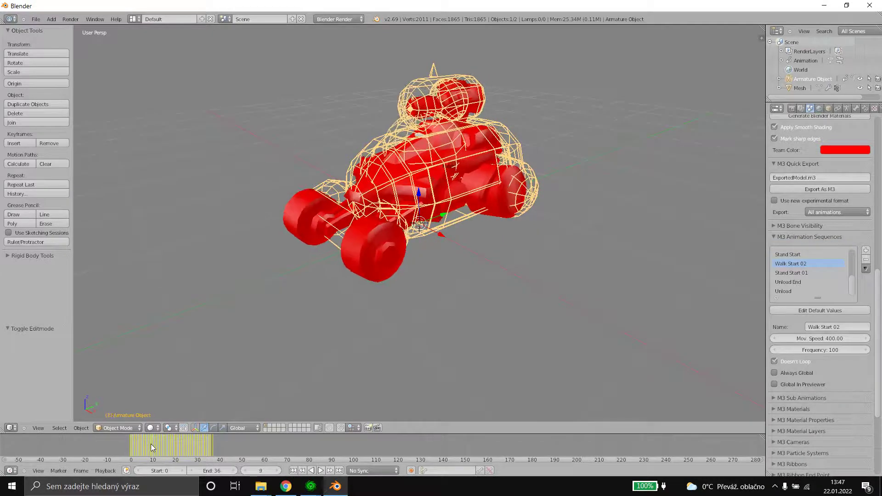
# Compare the armature's Rest Position with its Pose Position at this frame, leaving the skeleton in Rest Position.
pyautogui.click(846, 109)
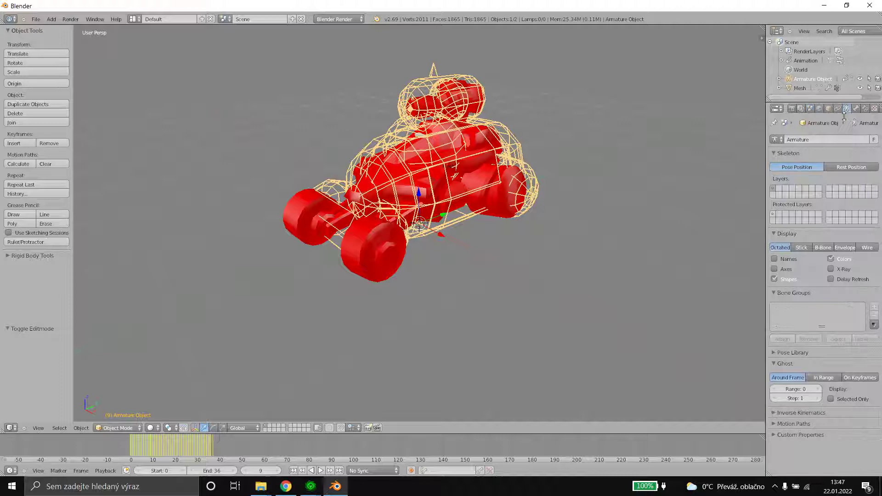
pyautogui.click(846, 169)
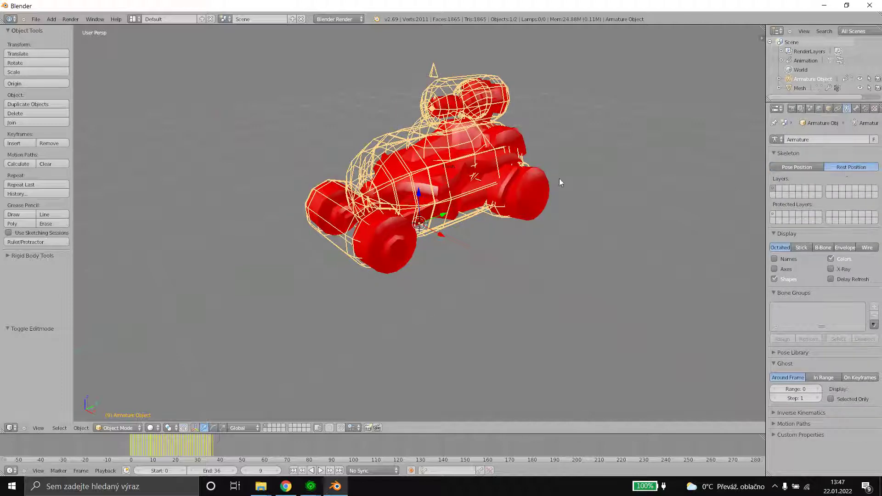
pyautogui.click(809, 167)
pyautogui.click(813, 153)
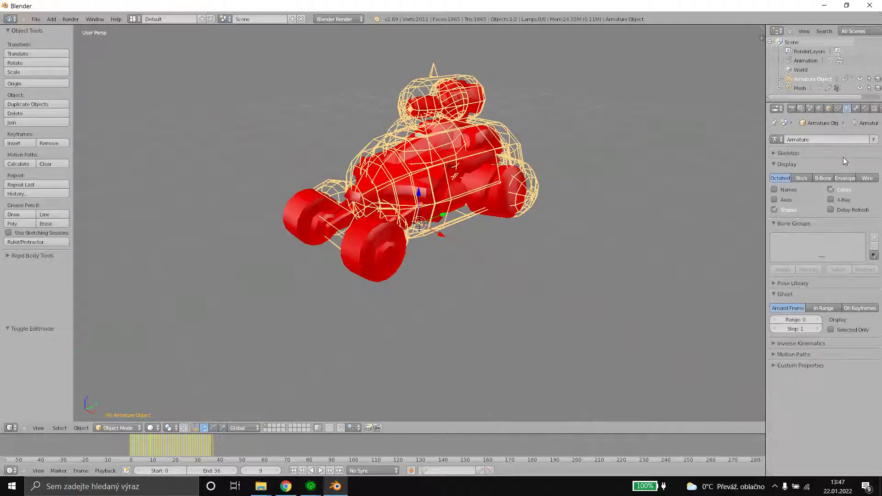
pyautogui.click(831, 153)
pyautogui.click(847, 167)
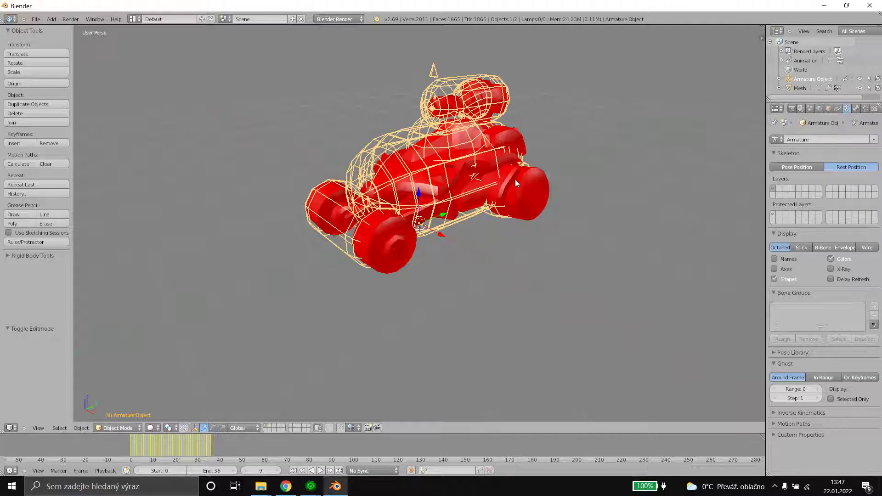
# Select the vehicle's mesh object and make Unit_Terran_Jackal_Chassis its active vertex group.
pyautogui.rightClick(531, 178)
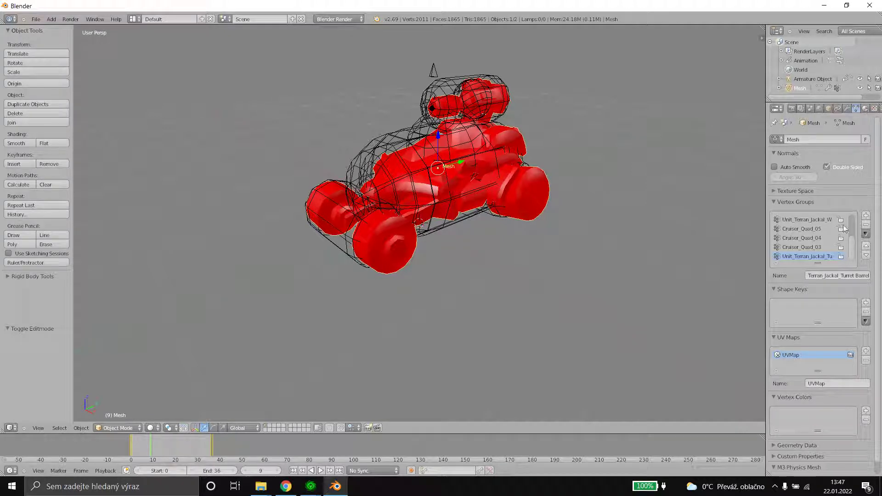
pyautogui.scroll(3, 834, 252)
pyautogui.click(806, 220)
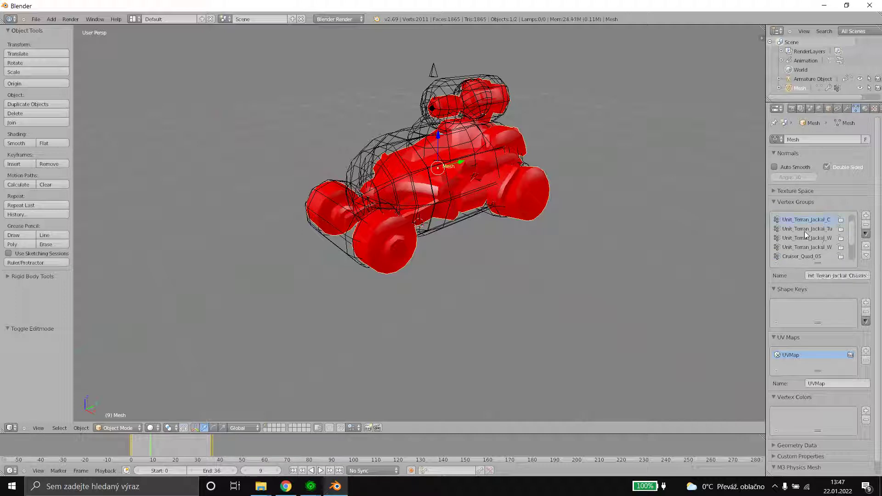
pyautogui.scroll(1, 804, 230)
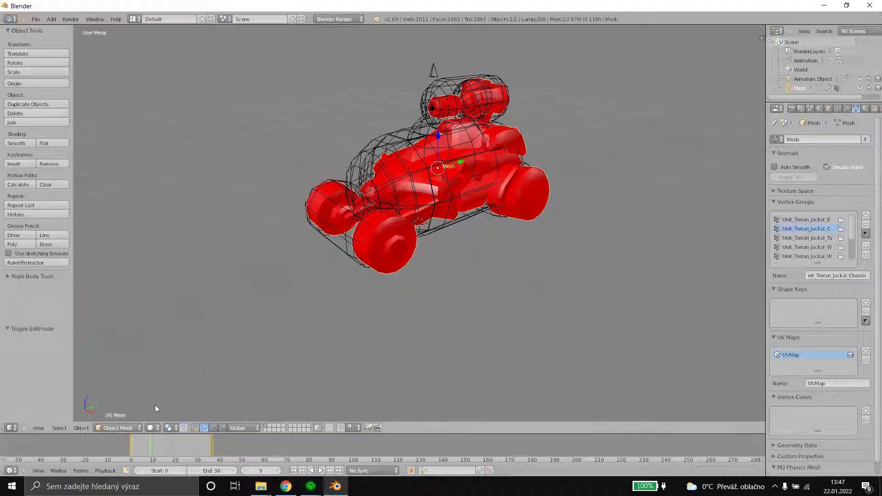
# Switch the mesh to Edit Mode, widen the properties area, and select the vertices assigned to the Unit_Terran_Jackal_Chassis group.
pyautogui.click(116, 428)
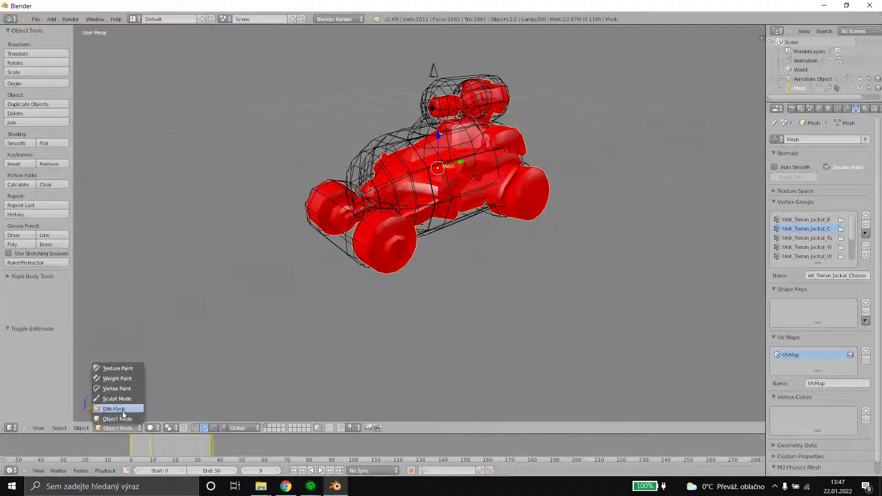
pyautogui.click(121, 409)
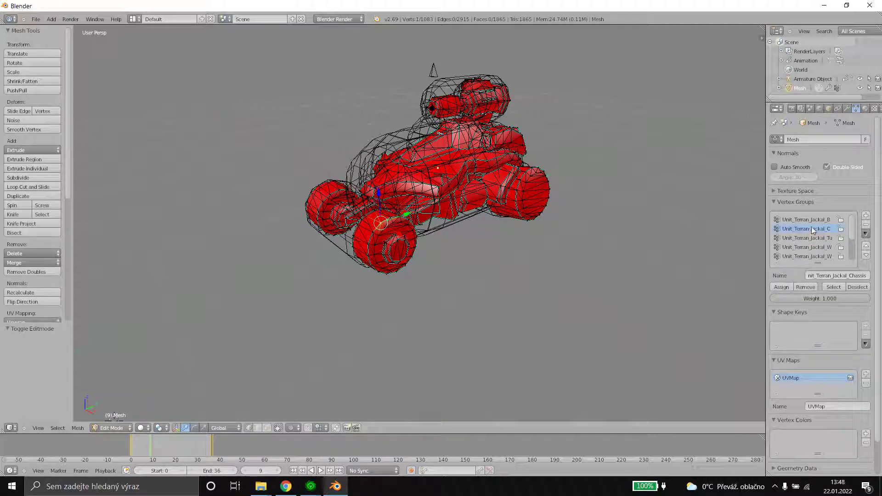
pyautogui.moveTo(766, 252); pyautogui.dragTo(703, 258)
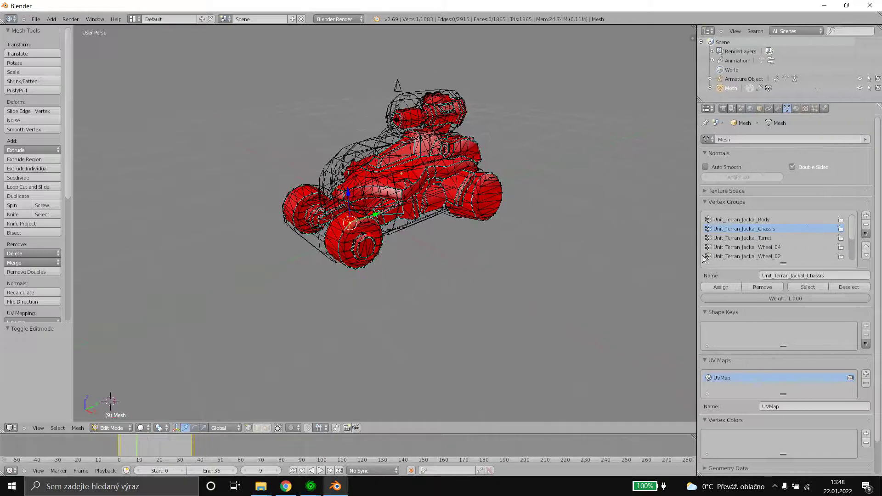
pyautogui.click(818, 286)
pyautogui.moveTo(528, 248); pyautogui.dragTo(528, 248, button='middle')
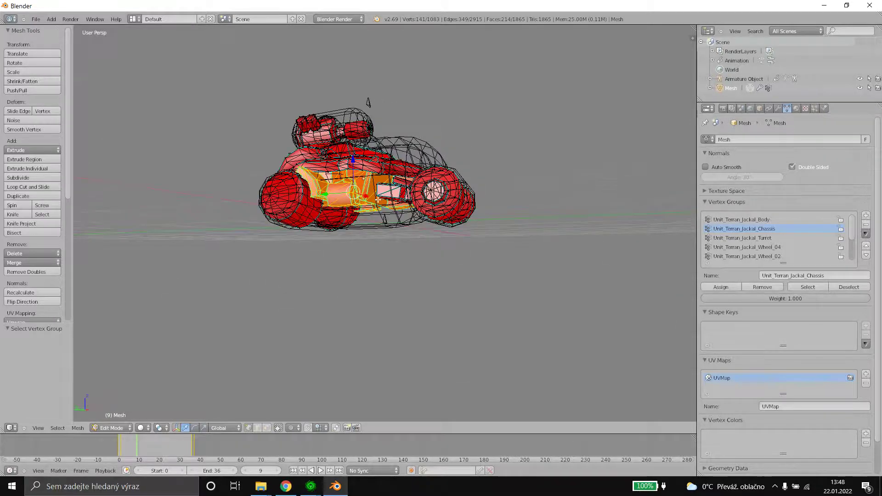
pyautogui.moveTo(368, 99); pyautogui.dragTo(529, 189, button='middle')
# Clear the chassis selection and select the vertices assigned to the Unit_Terran_Jackal_Turret group.
pyautogui.press('a')
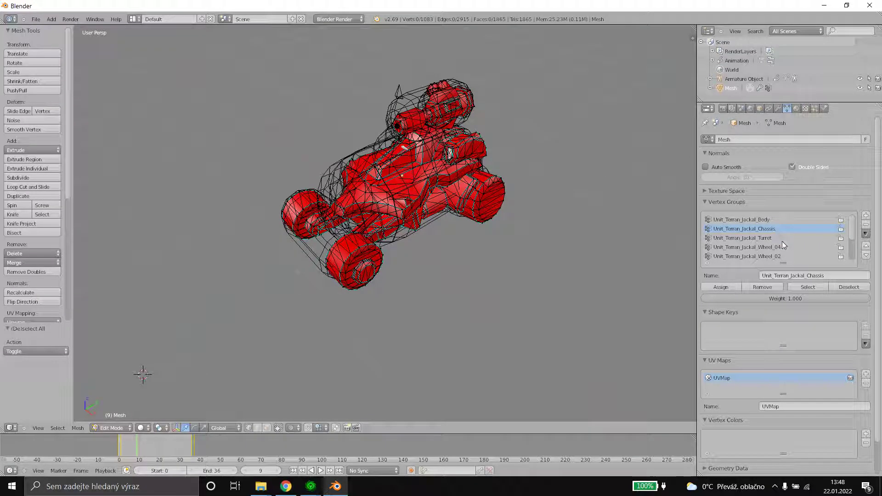
pyautogui.click(781, 239)
pyautogui.click(807, 287)
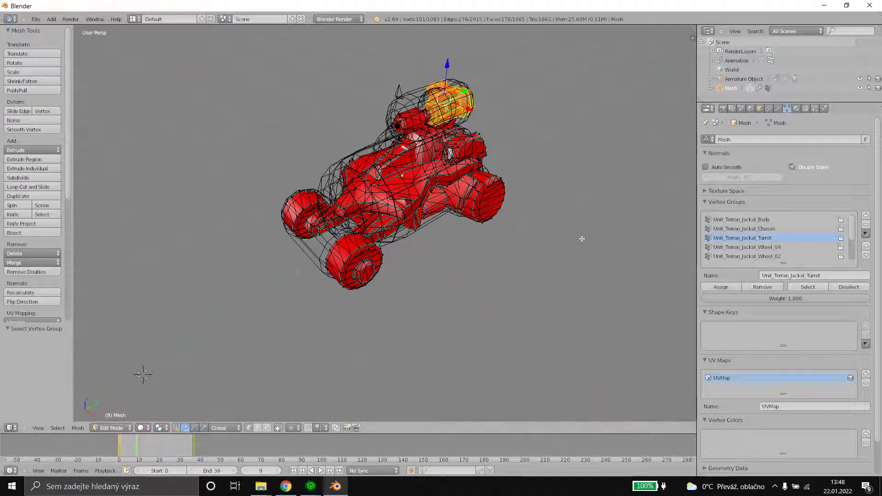
pyautogui.moveTo(581, 239); pyautogui.dragTo(571, 215, button='middle')
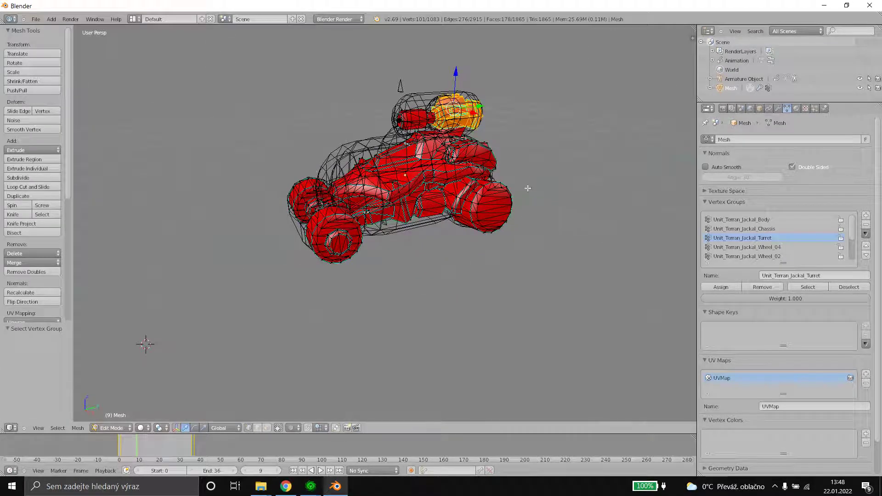
# Deselect the turret vertices and return the mesh to Object Mode.
pyautogui.press('a')
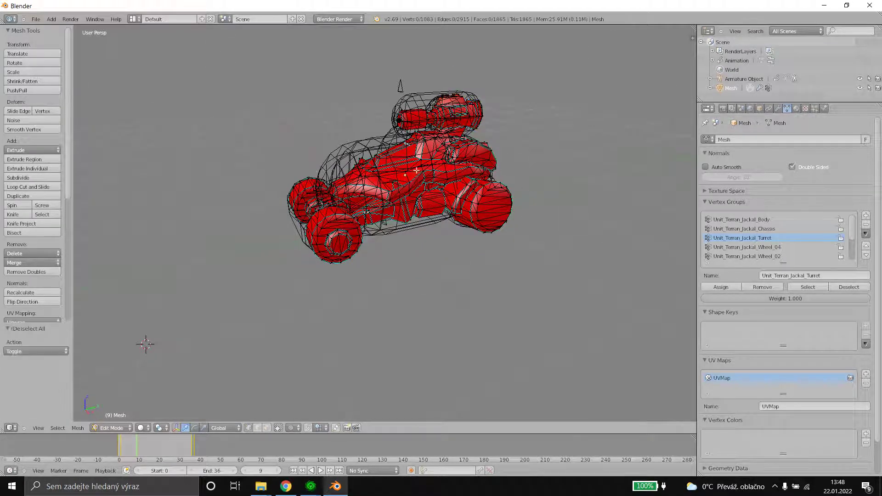
pyautogui.click(111, 427)
pyautogui.click(112, 435)
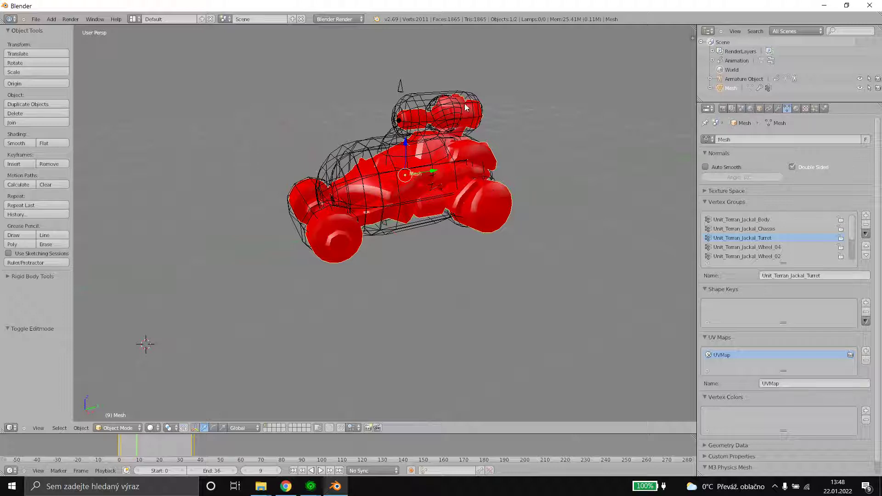
# Open the material settings of the vehicle's mesh.
pyautogui.scroll(1, 462, 101)
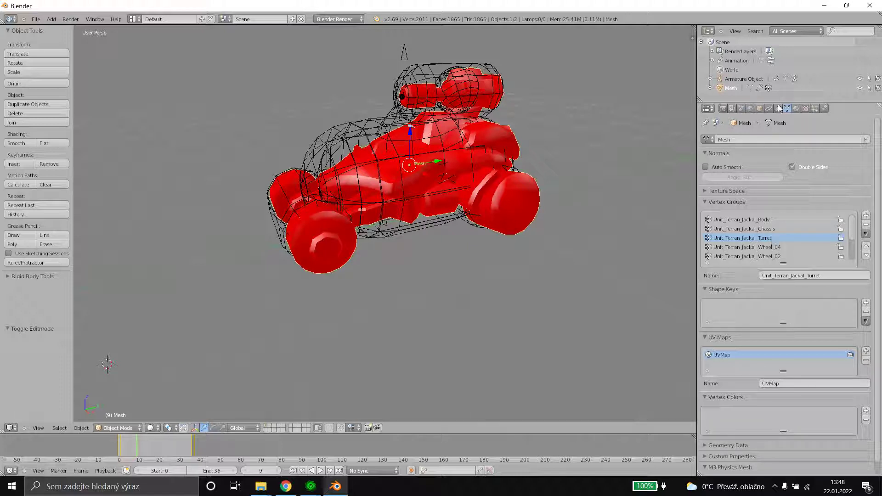
pyautogui.click(795, 109)
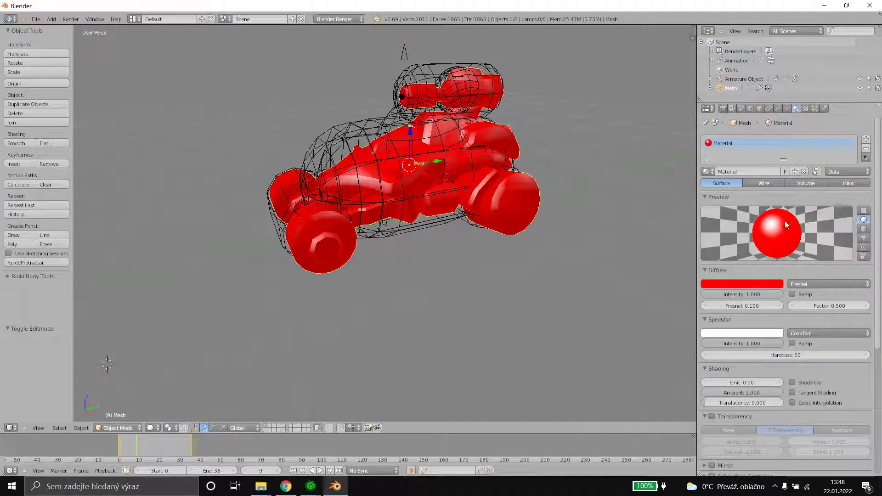
# Examine the scene's M3 Materials list, collapsing the M3 Bone Visibility and M3 Animation Sequences sections.
pyautogui.scroll(-10, 784, 220)
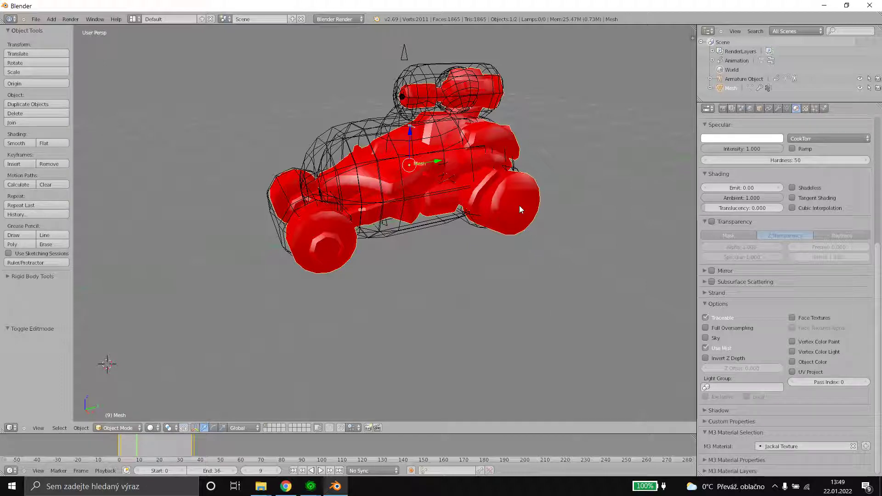
pyautogui.click(741, 108)
pyautogui.scroll(-1, 776, 239)
pyautogui.click(751, 208)
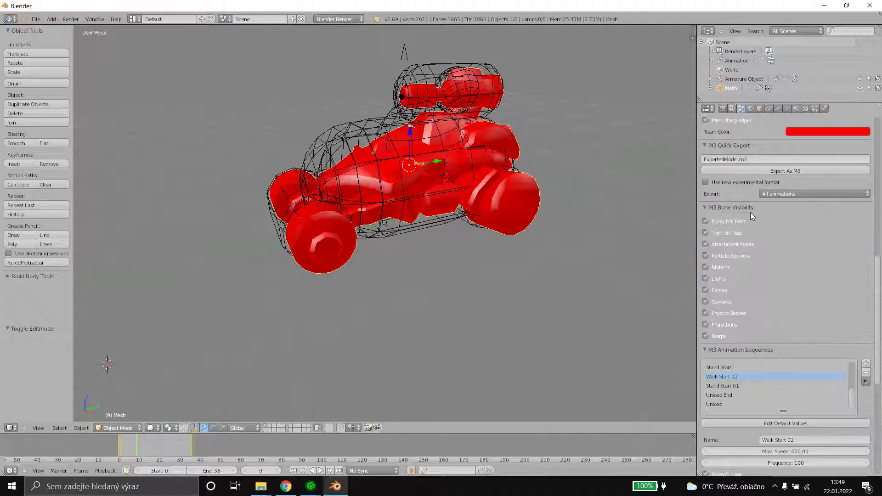
pyautogui.click(750, 207)
pyautogui.click(751, 218)
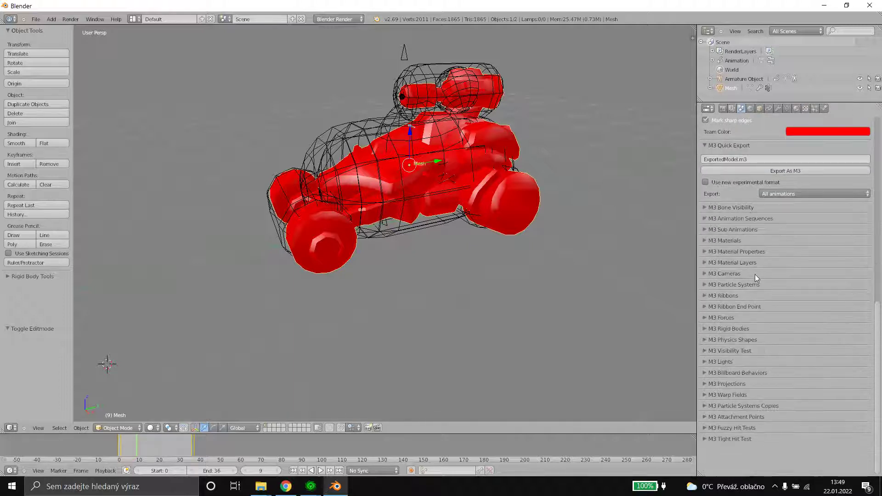
pyautogui.click(745, 242)
pyautogui.scroll(-1, 736, 271)
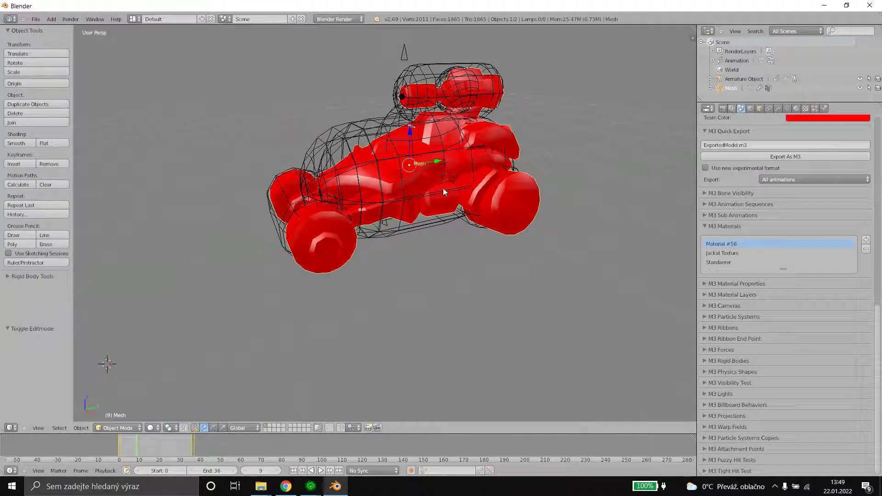
pyautogui.click(739, 226)
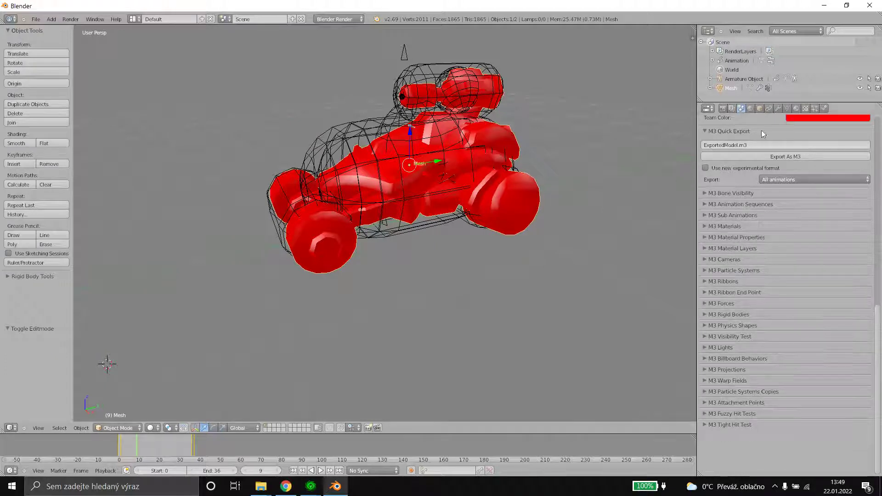
# Examine the M3 Material Properties of the mesh's Jackal Texture material and collapse them again.
pyautogui.click(796, 109)
pyautogui.scroll(-10, 814, 305)
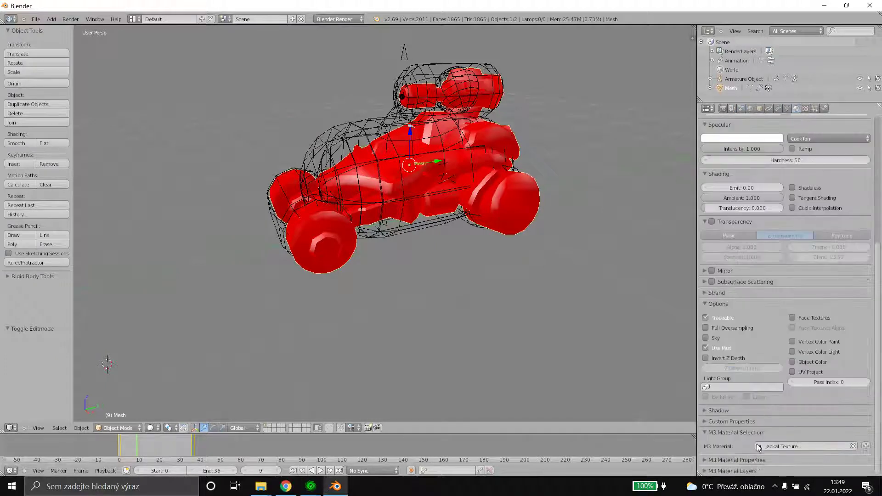
pyautogui.click(739, 461)
pyautogui.scroll(-10, 764, 429)
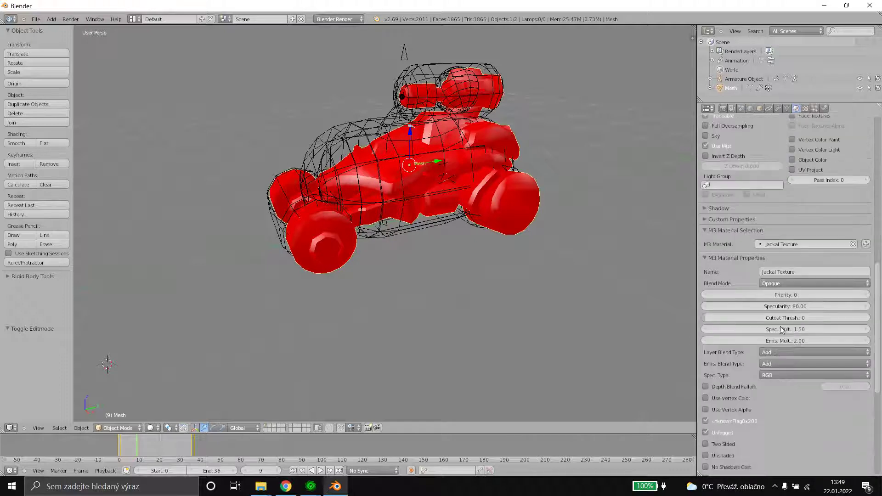
pyautogui.click(742, 258)
pyautogui.click(742, 269)
pyautogui.click(742, 269)
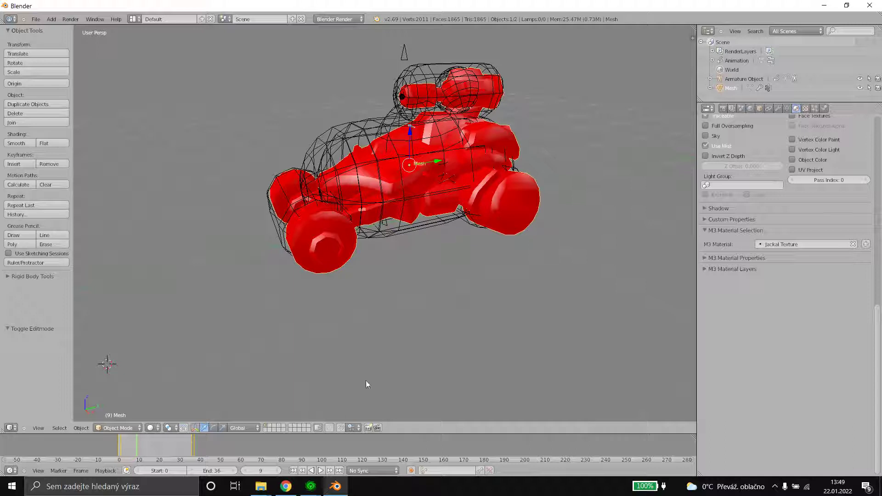
# Switch to the StarCraft II Editor and close the model archive browser without choosing a model.
pyautogui.moveTo(310, 486)
pyautogui.click(360, 439)
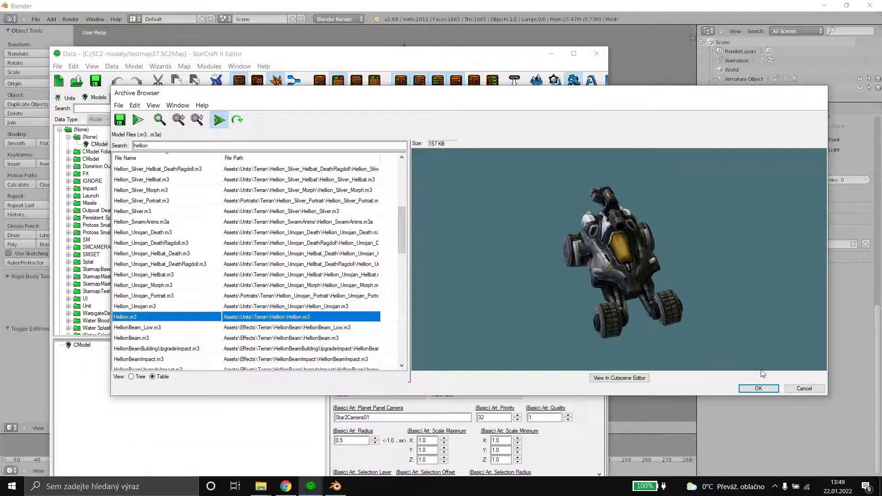
pyautogui.click(790, 388)
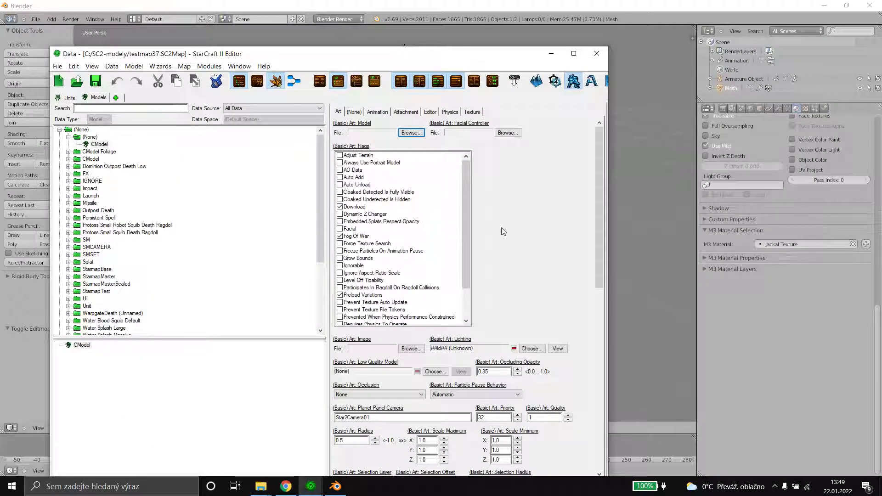
pyautogui.scroll(-3, 504, 231)
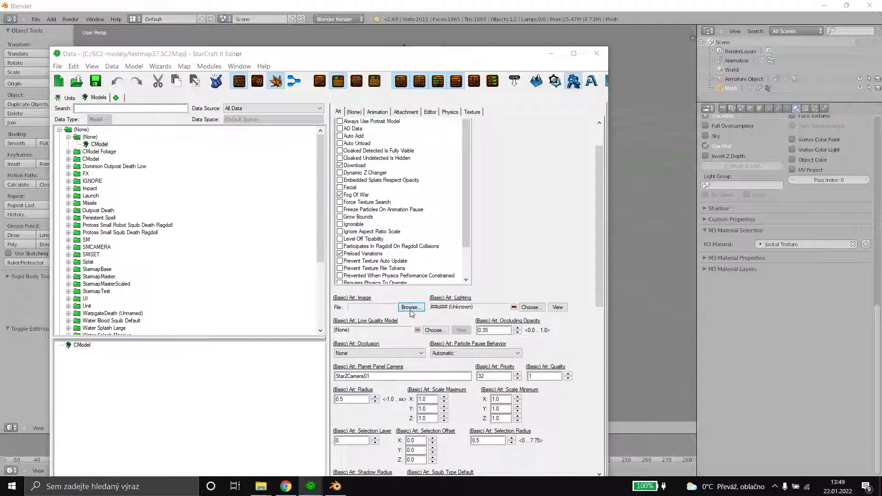
pyautogui.click(411, 310)
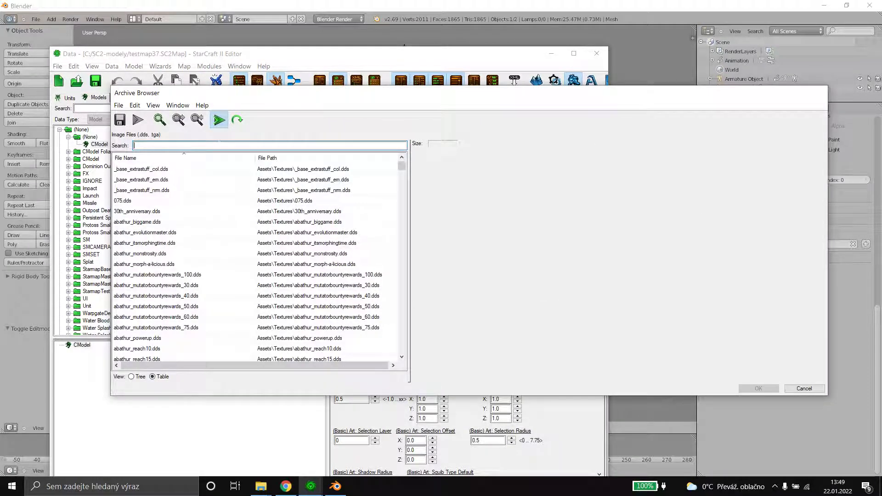
pyautogui.write('he')
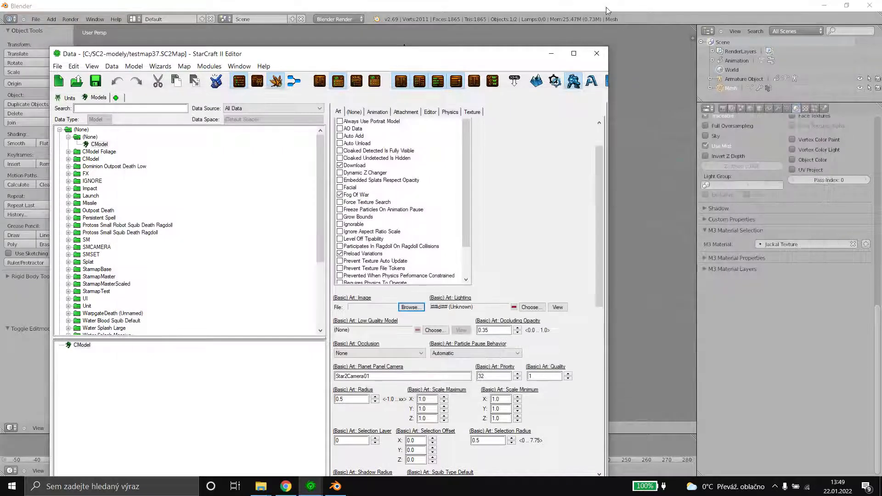
pyautogui.click(559, 6)
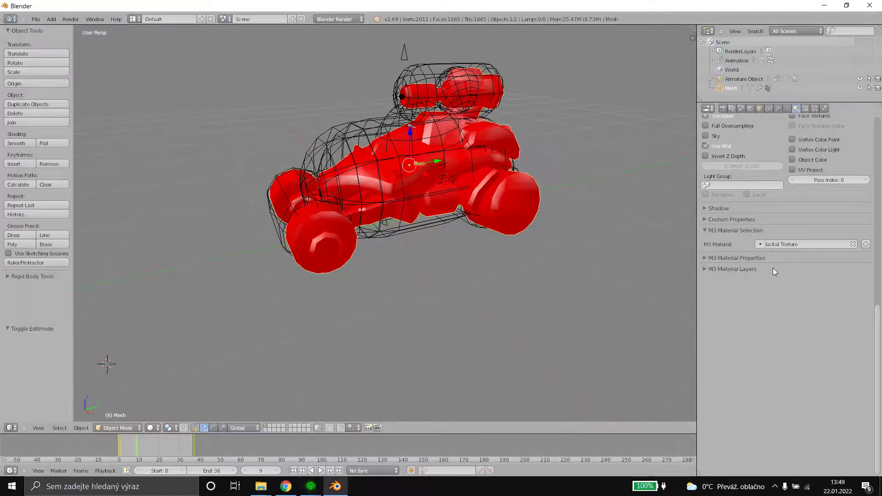
# Expand the M3 Material Layers of Jackal Texture and inspect the Diffuse layer's image path.
pyautogui.click(751, 268)
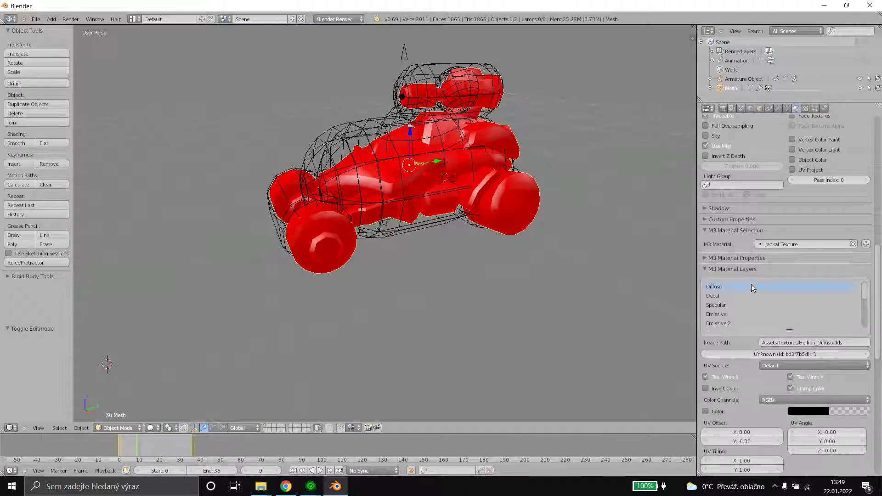
pyautogui.click(834, 344)
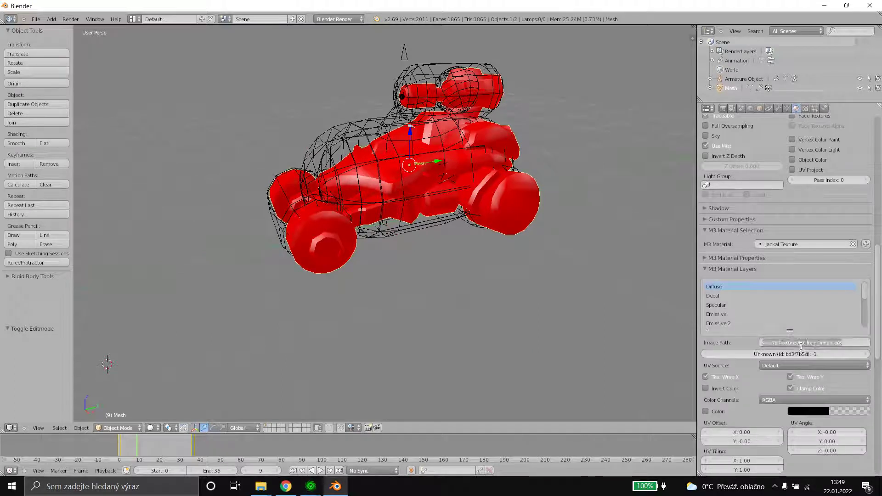
pyautogui.click(834, 343)
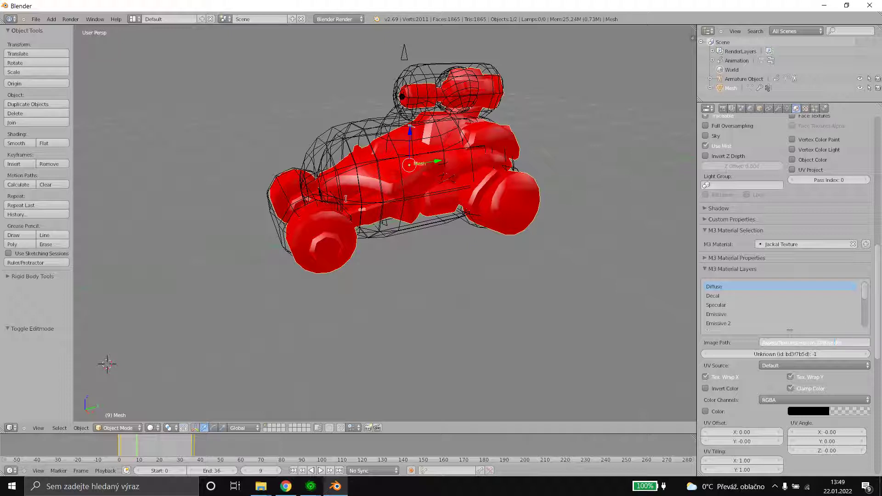
pyautogui.click(739, 288)
# Inspect the image paths of the Specular, Emissive and Normal layers of the Jackal Texture material.
pyautogui.click(769, 305)
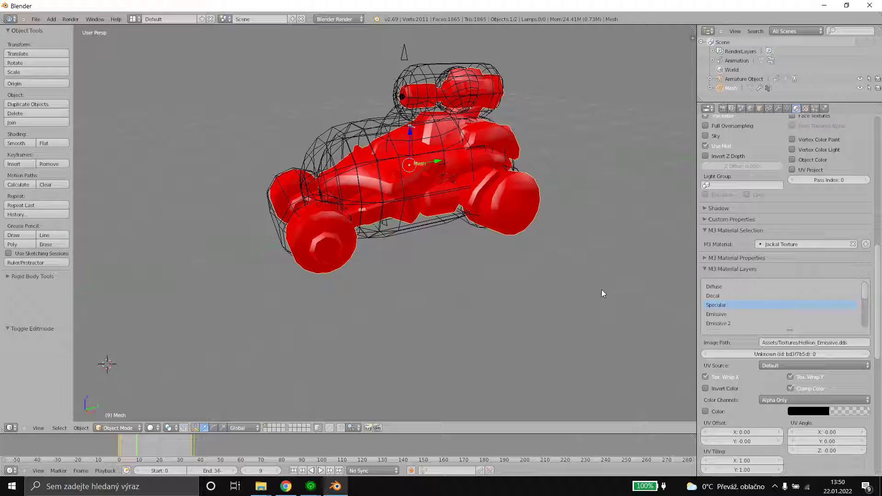
pyautogui.click(746, 313)
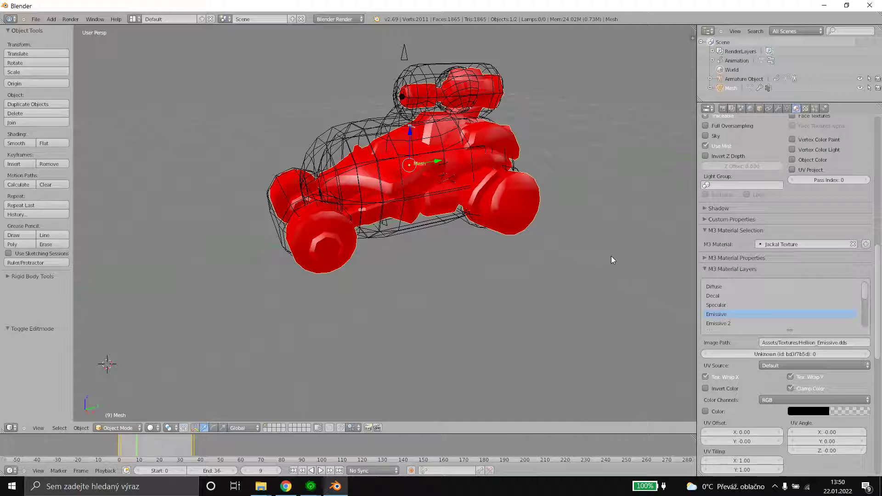
pyautogui.scroll(-3, 762, 305)
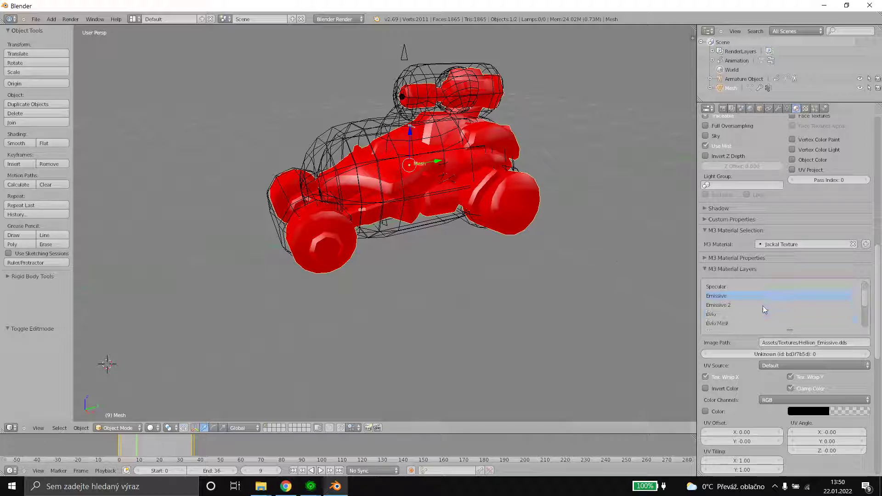
pyautogui.scroll(-2, 759, 306)
pyautogui.click(729, 323)
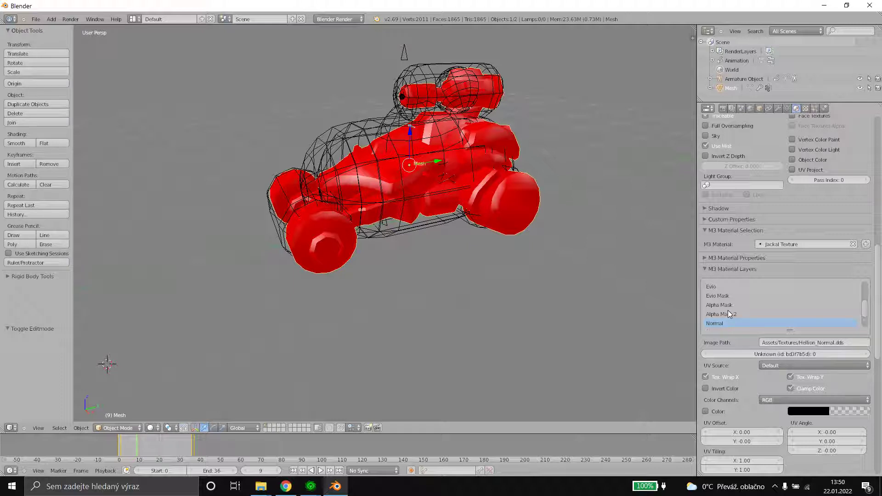
# Reselect the Diffuse layer in the M3 Material Layers list to check its texture file name.
pyautogui.click(759, 268)
pyautogui.click(760, 268)
pyautogui.scroll(5, 775, 293)
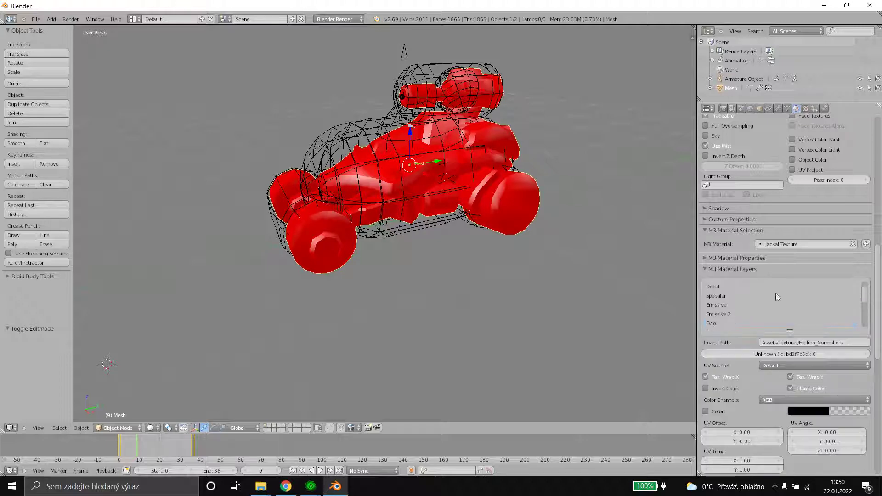
pyautogui.click(765, 286)
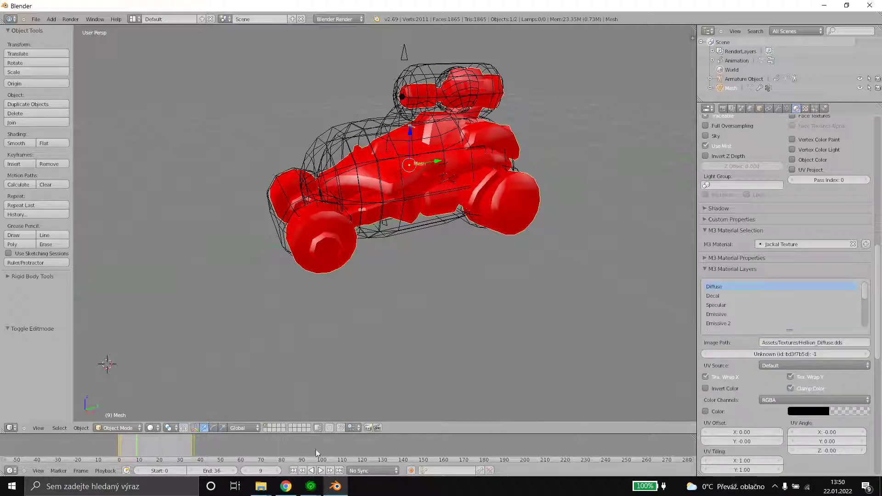
# Switch to the StarCraft II Editor and search the image archive for "hellion_" textures.
pyautogui.moveTo(317, 485)
pyautogui.click(333, 472)
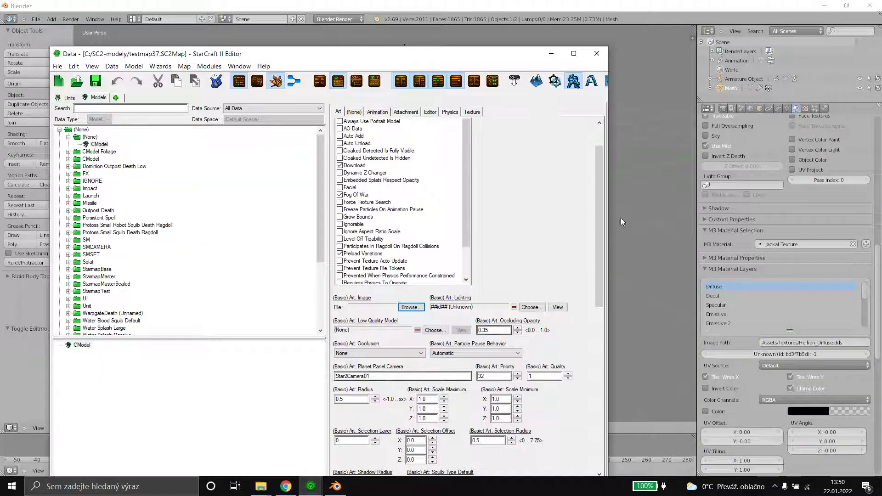
pyautogui.click(410, 307)
pyautogui.write('he')
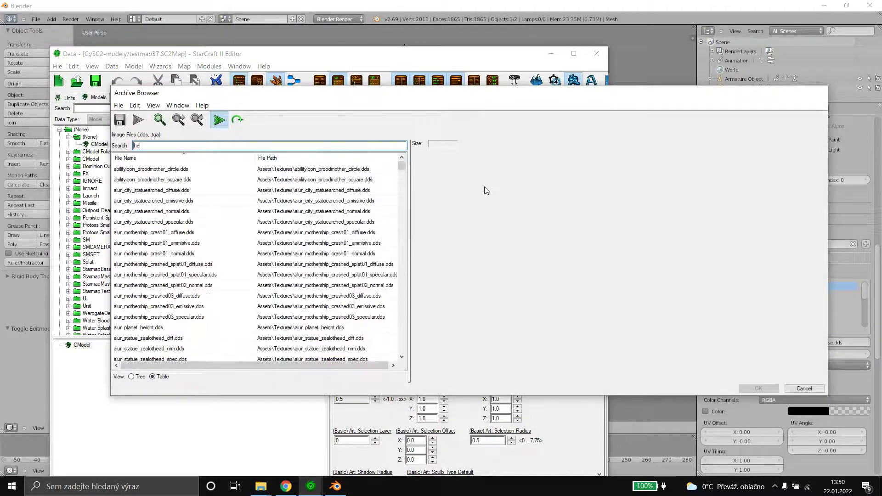
pyautogui.write('llion_')
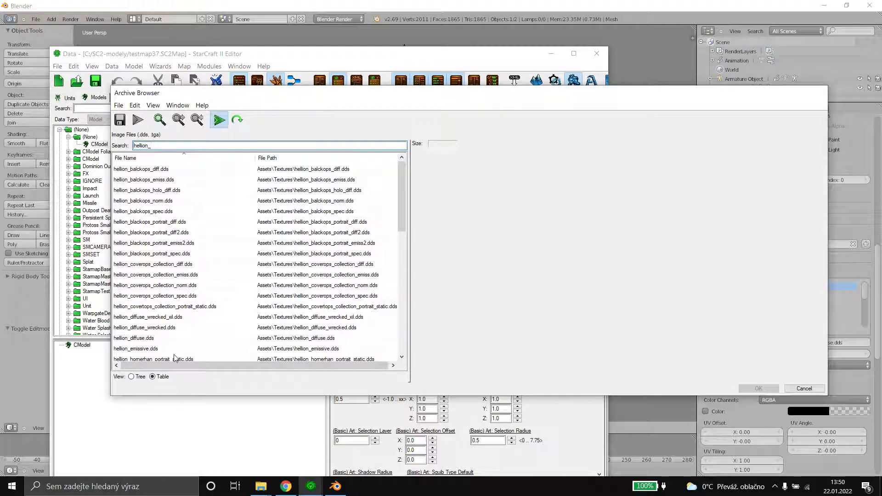
# Export the texture hellion_diffuse.dds from the archive to the desktop folder (Plocha) under its default name.
pyautogui.click(166, 339)
pyautogui.rightClick(165, 338)
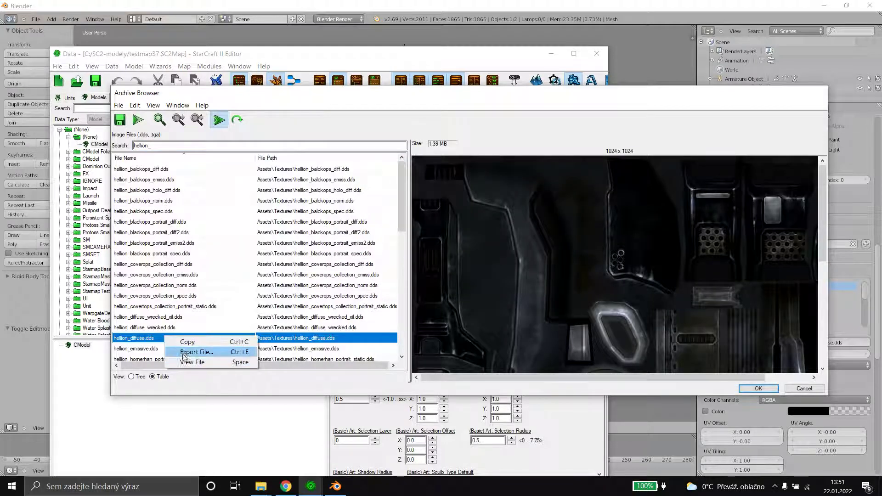
pyautogui.click(188, 355)
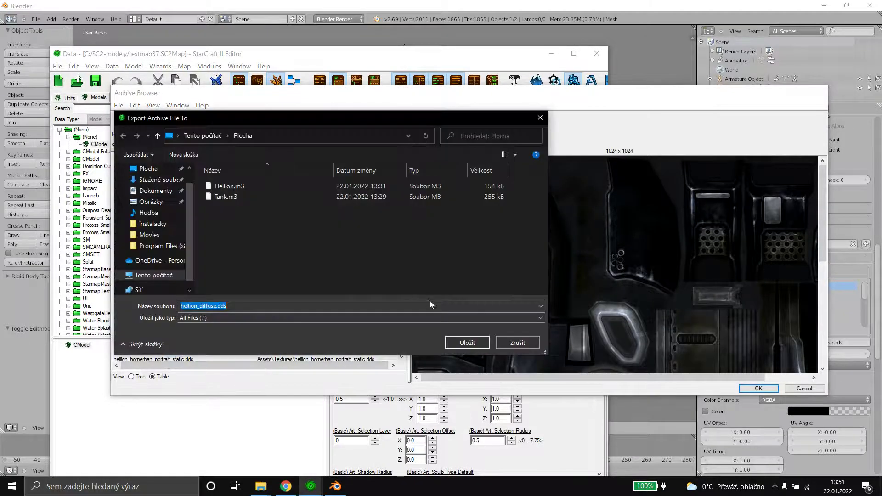
pyautogui.click(467, 342)
# Look over the diffuse texture preview, close the archive browser without choosing an image and return to Blender.
pyautogui.scroll(-5, 809, 312)
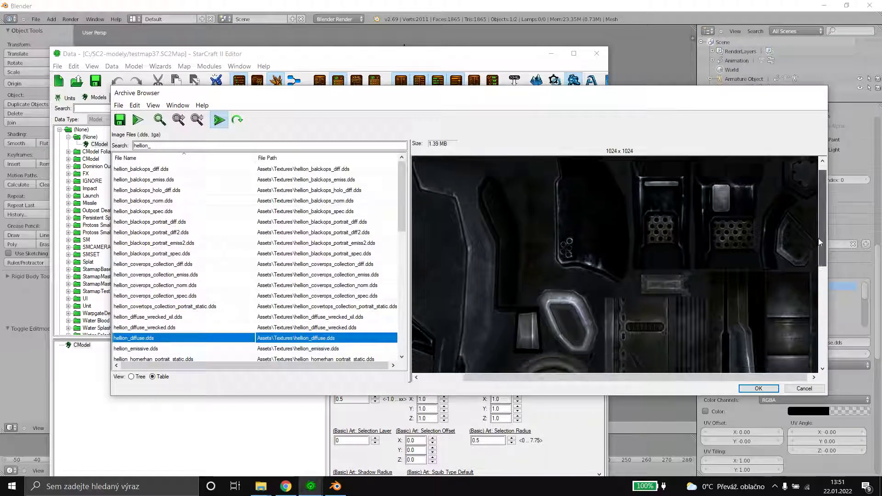
pyautogui.click(805, 389)
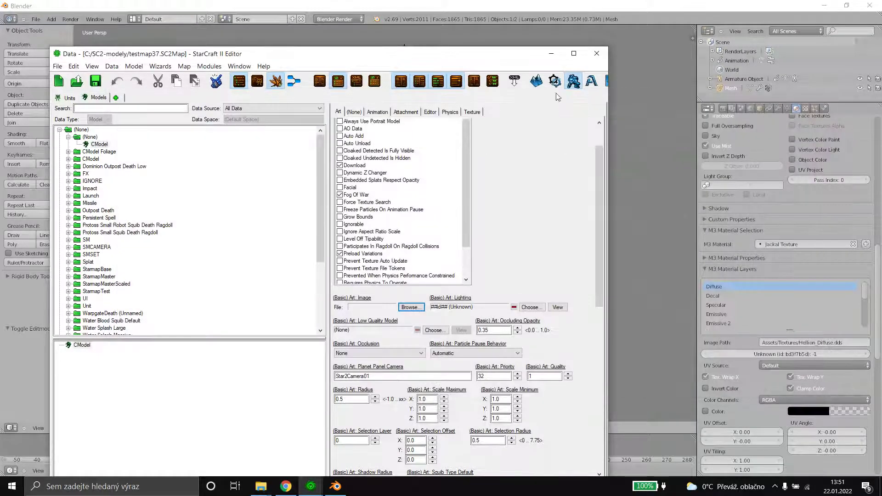
pyautogui.click(595, 54)
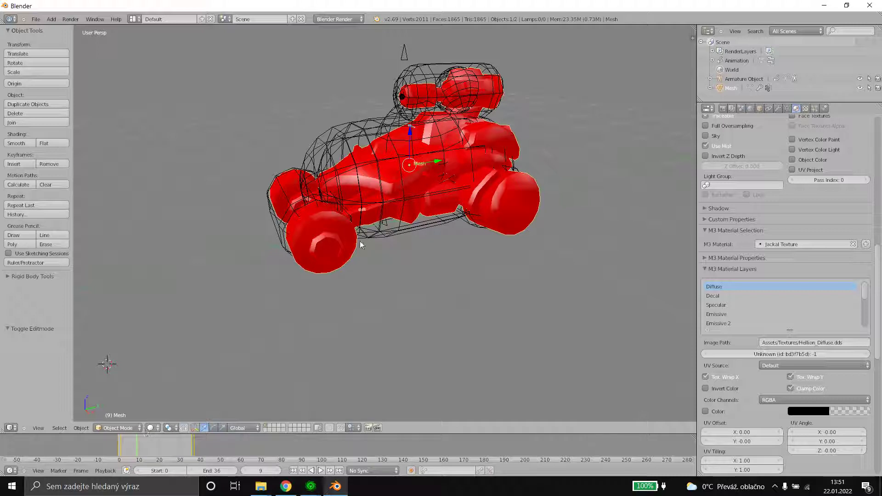
# Set the 3D view's viewport shading to Wireframe for the vehicle model.
pyautogui.click(116, 428)
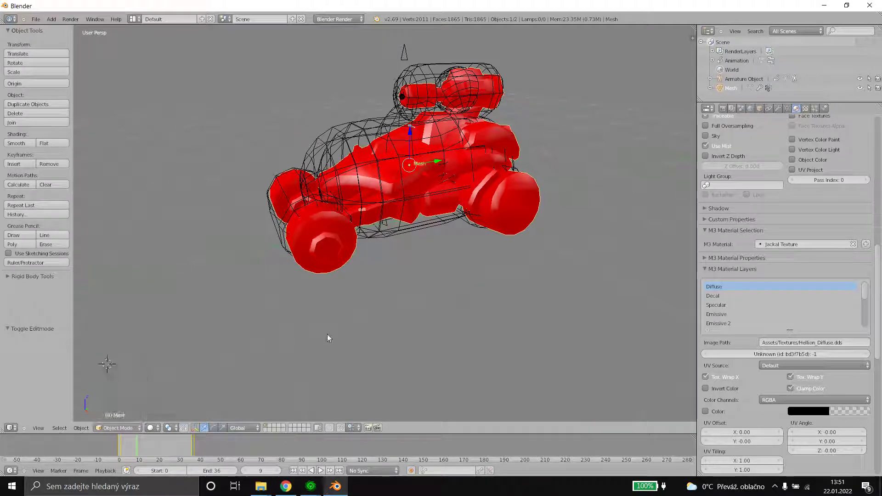
pyautogui.click(157, 428)
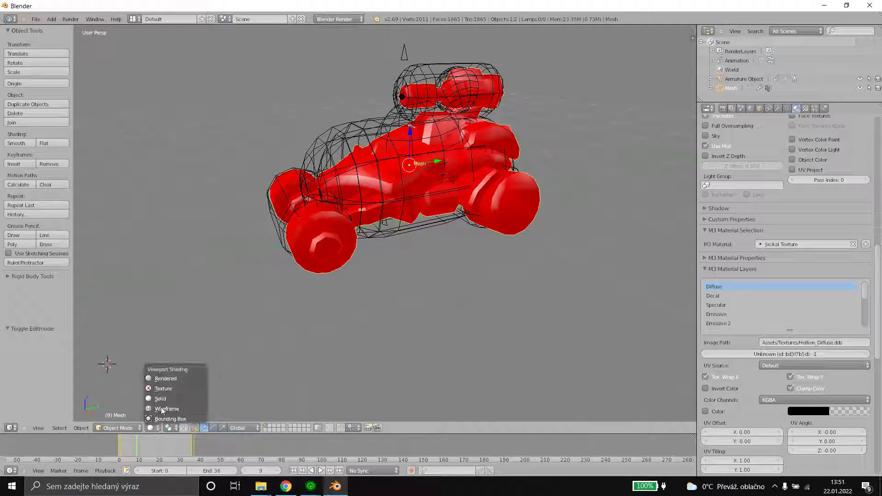
pyautogui.click(188, 408)
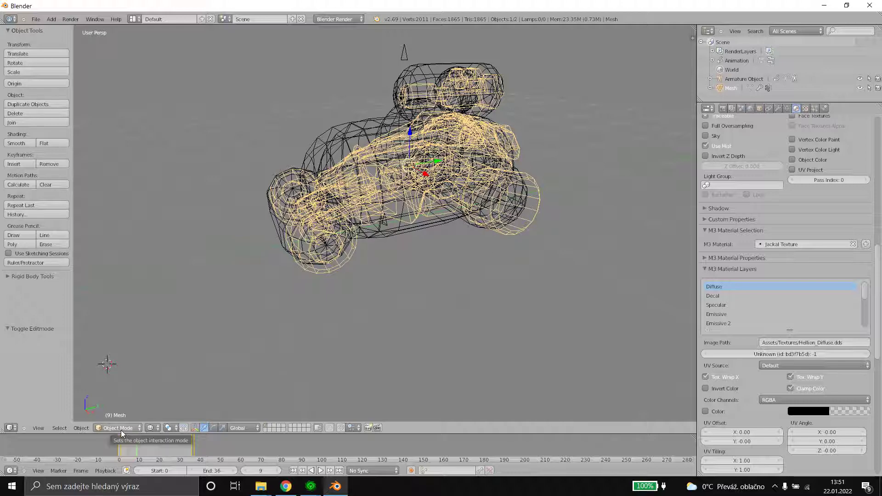
pyautogui.moveTo(374, 252); pyautogui.dragTo(417, 167, button='middle')
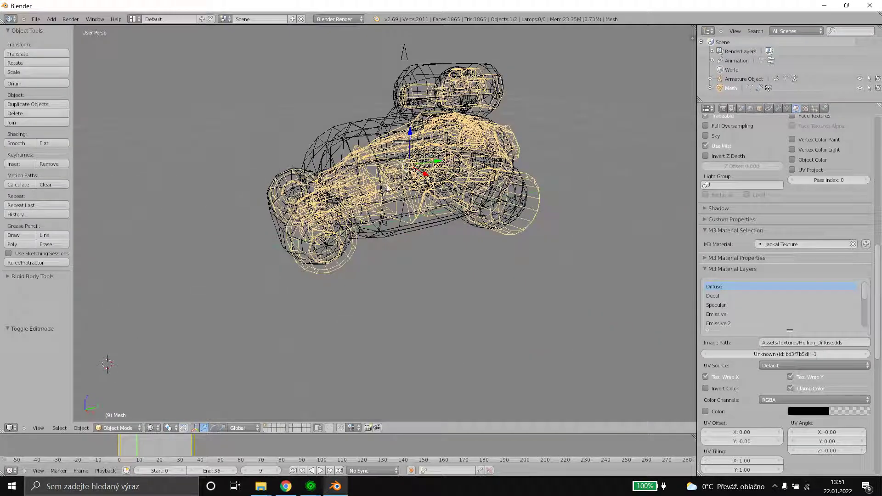
# Compare the vehicle in Solid and Texture viewport shading, leaving the 3D view set to Solid.
pyautogui.click(153, 428)
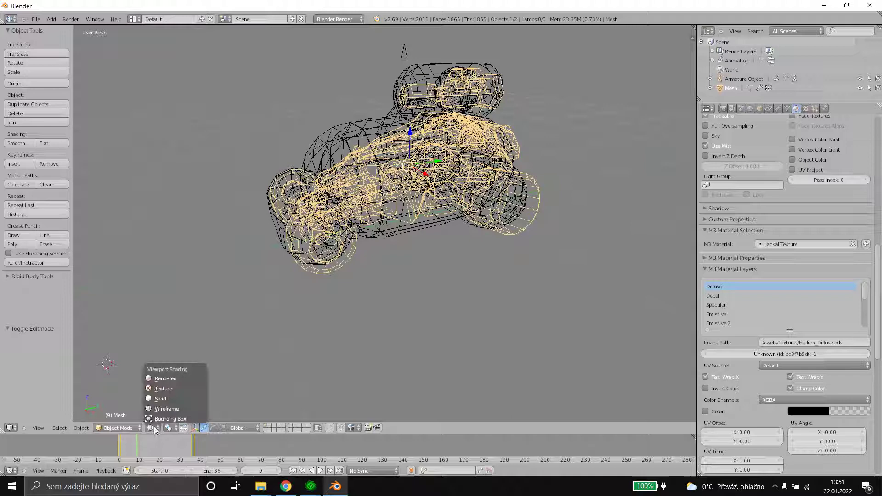
pyautogui.click(161, 398)
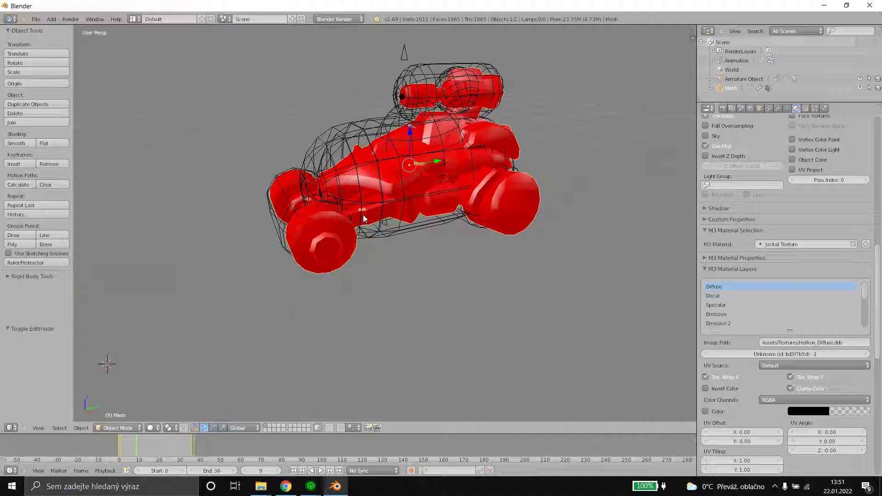
pyautogui.click(152, 428)
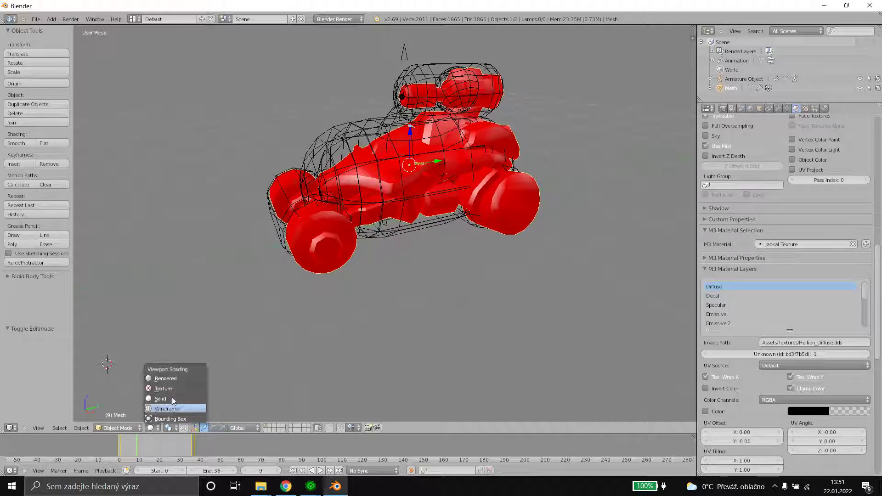
pyautogui.click(175, 388)
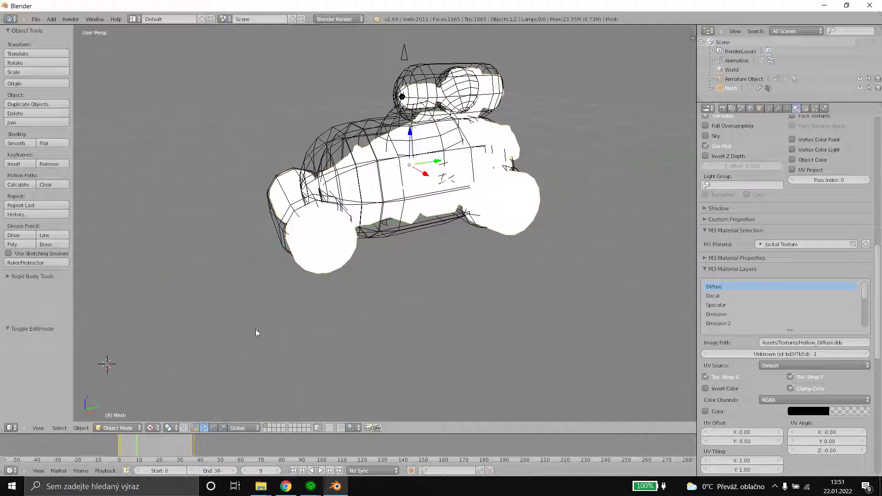
pyautogui.click(155, 428)
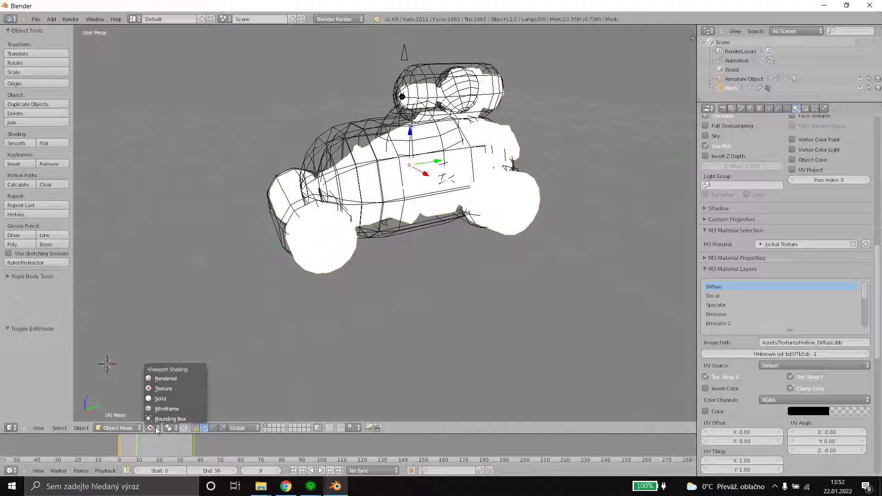
pyautogui.click(165, 398)
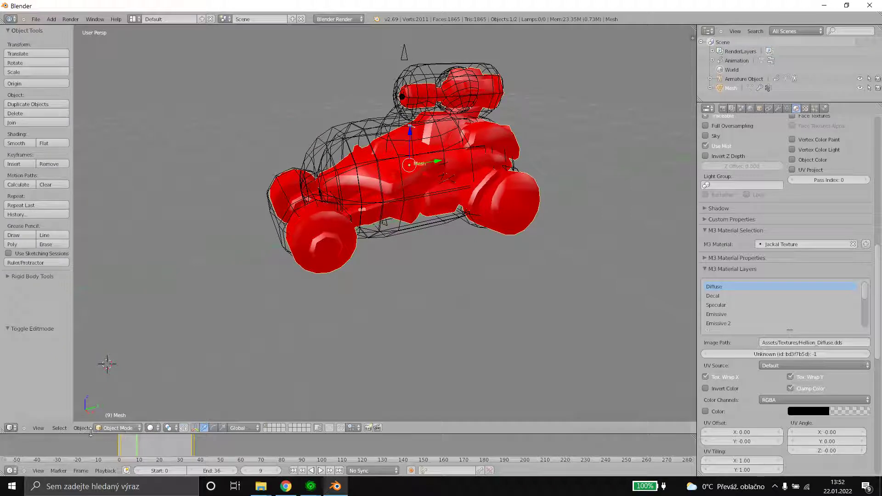
# Enlarge the timeline area below the 3D view and turn it into a UV/Image Editor.
pyautogui.moveTo(430, 433); pyautogui.dragTo(448, 315)
pyautogui.click(11, 470)
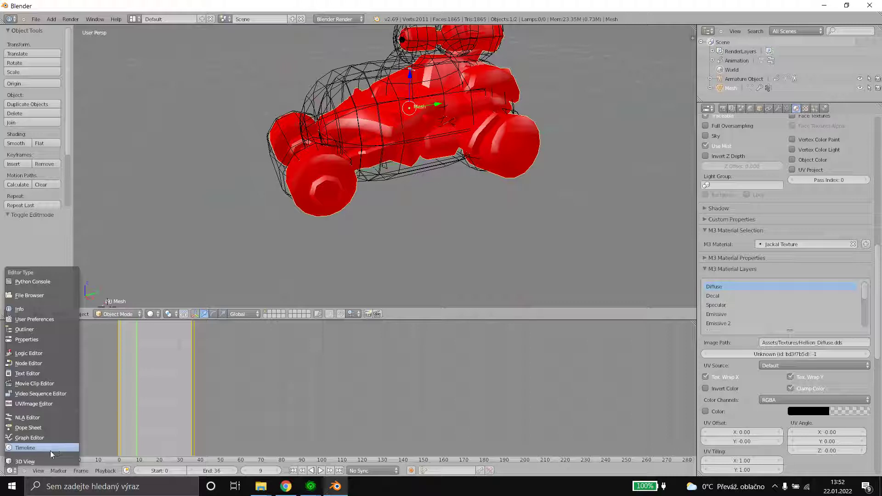
pyautogui.click(45, 403)
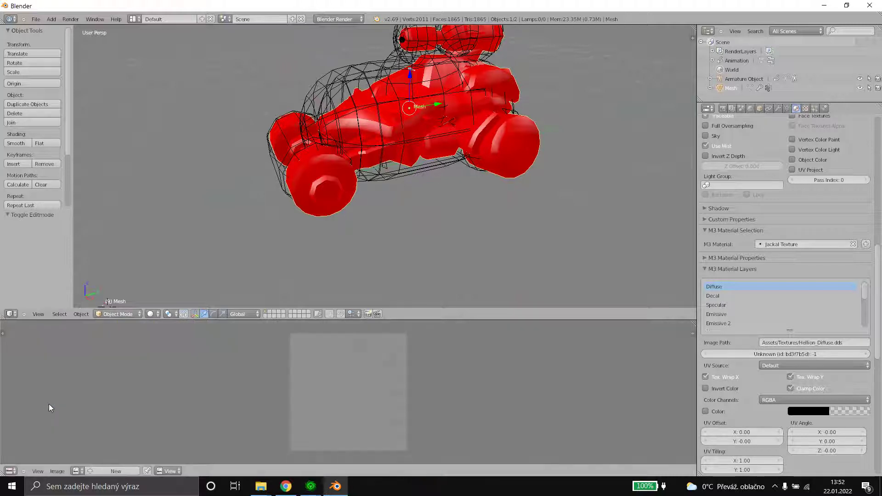
# Open the image hellion_diffuse.dds from the Desktop folder in the UV/Image Editor.
pyautogui.click(63, 469)
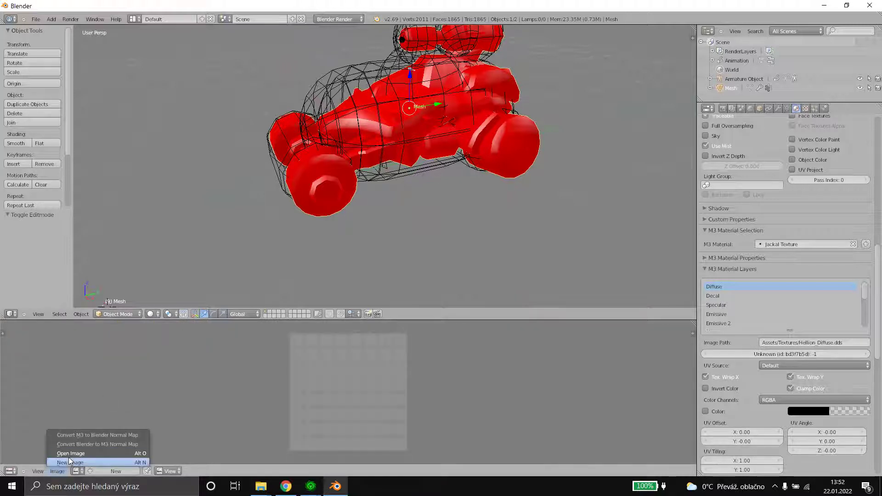
pyautogui.click(69, 452)
pyautogui.click(25, 174)
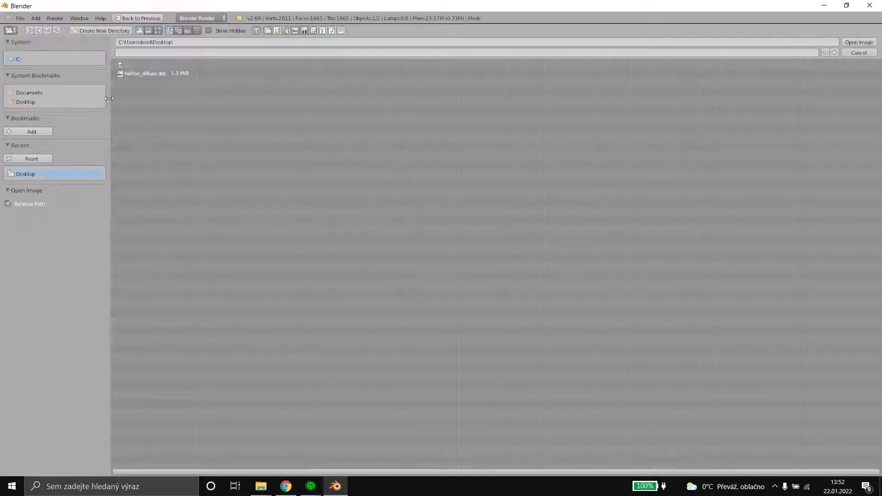
pyautogui.click(154, 75)
pyautogui.click(856, 43)
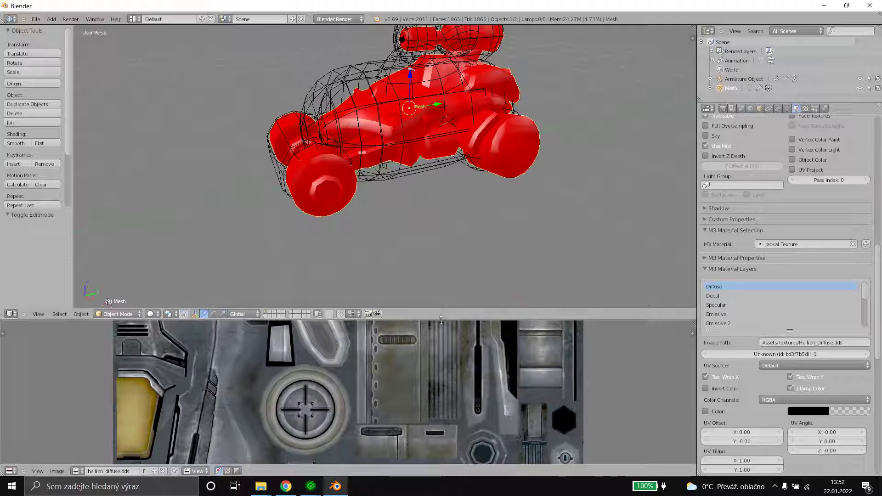
# Put the vehicle mesh in Edit Mode and select all of its geometry to show its UV layout.
pyautogui.click(131, 314)
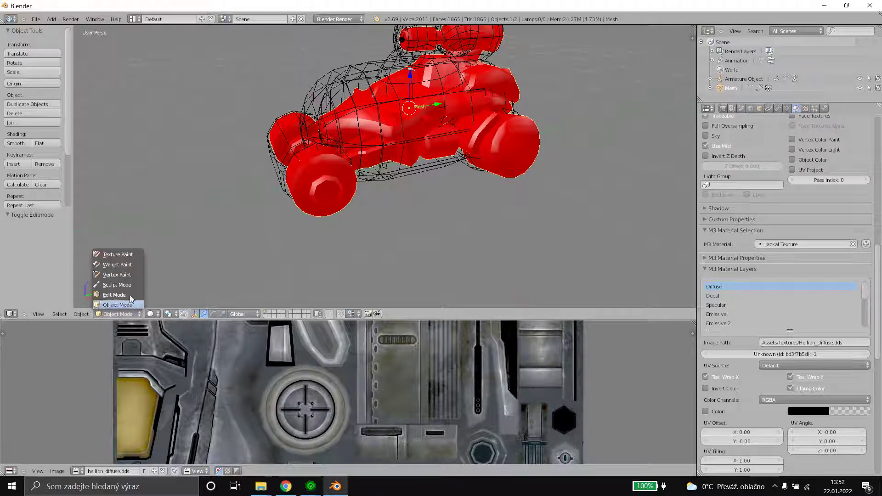
pyautogui.click(112, 298)
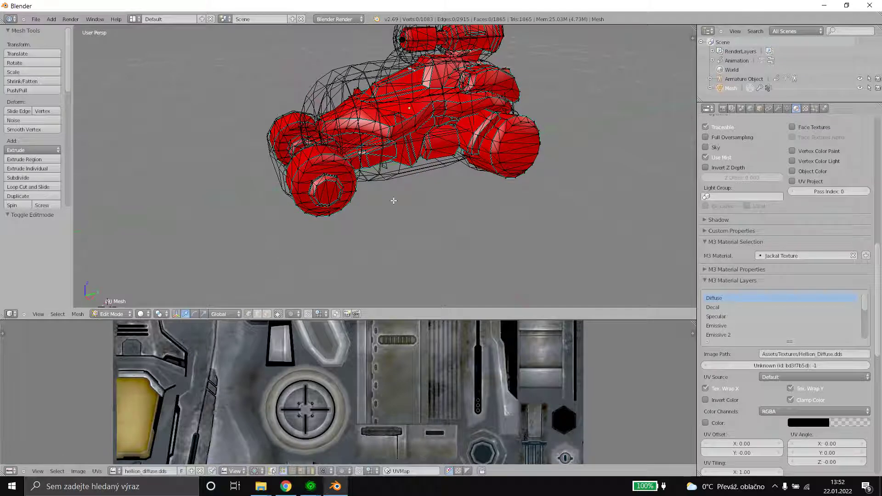
pyautogui.press('a')
pyautogui.press('a')
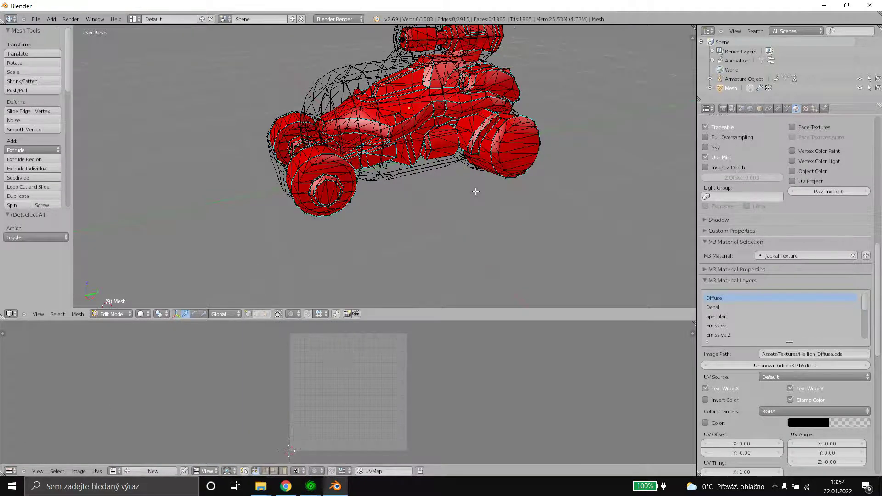
pyautogui.press('a')
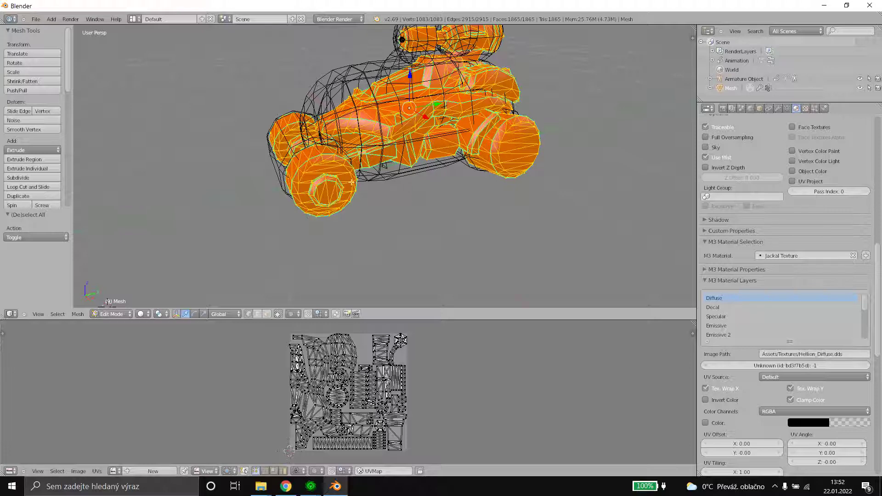
# Try out vertex, edge and face selection on the vehicle's wheels, leaving face select mode active.
pyautogui.rightClick(318, 151)
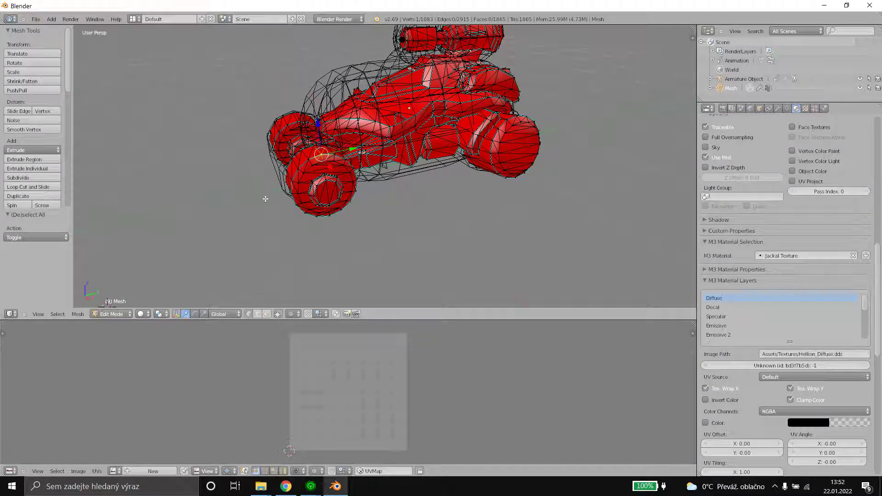
pyautogui.click(260, 315)
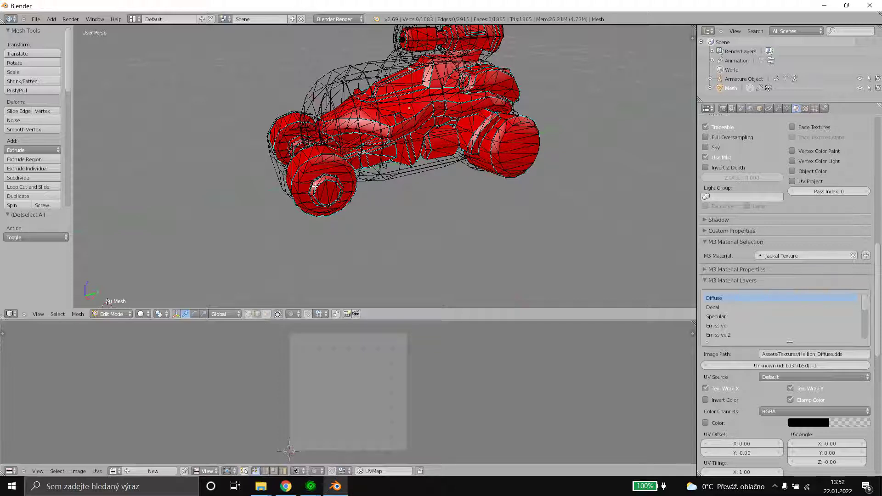
pyautogui.rightClick(304, 154)
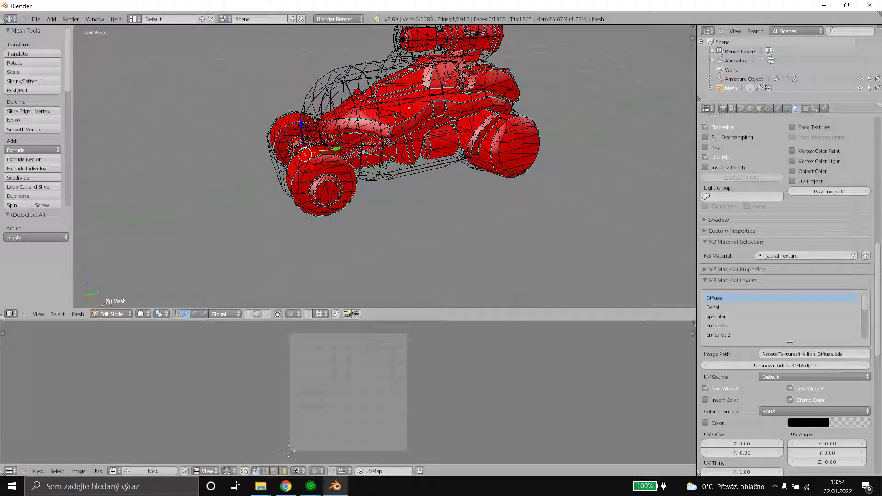
pyautogui.click(266, 313)
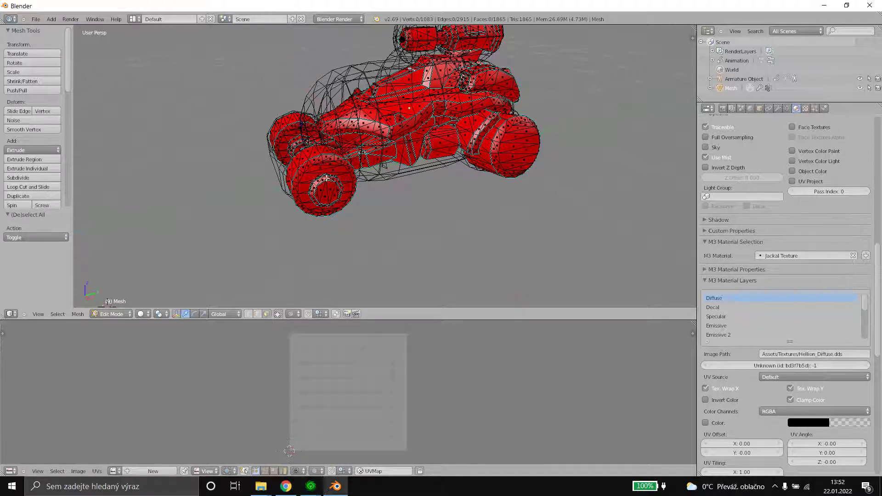
pyautogui.rightClick(326, 192)
pyautogui.rightClick(522, 150)
pyautogui.rightClick(524, 136)
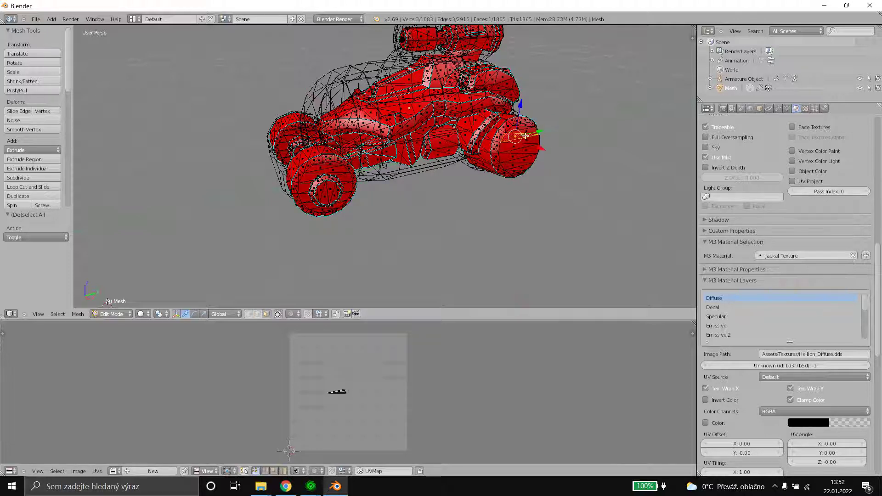
pyautogui.rightClick(525, 129)
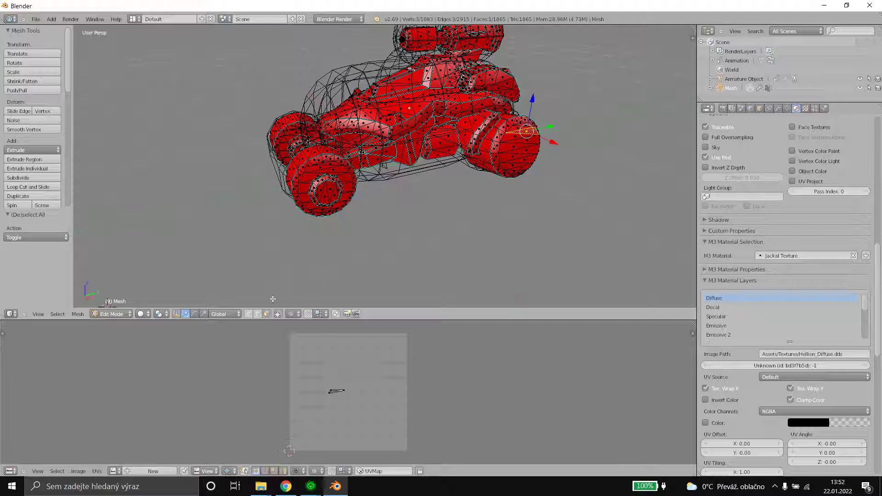
# Select the whole mesh and assign the loaded image hellion_diffuse.dds to its UV map.
pyautogui.press('a')
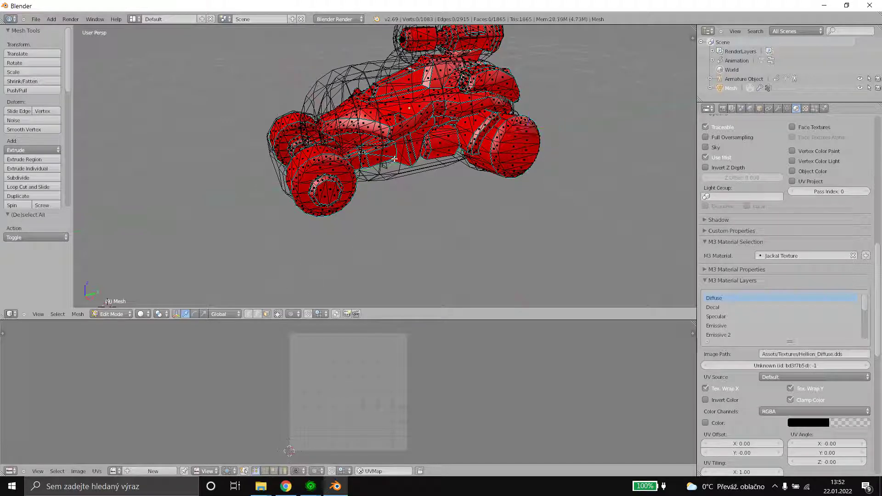
pyautogui.press('a')
pyautogui.click(114, 471)
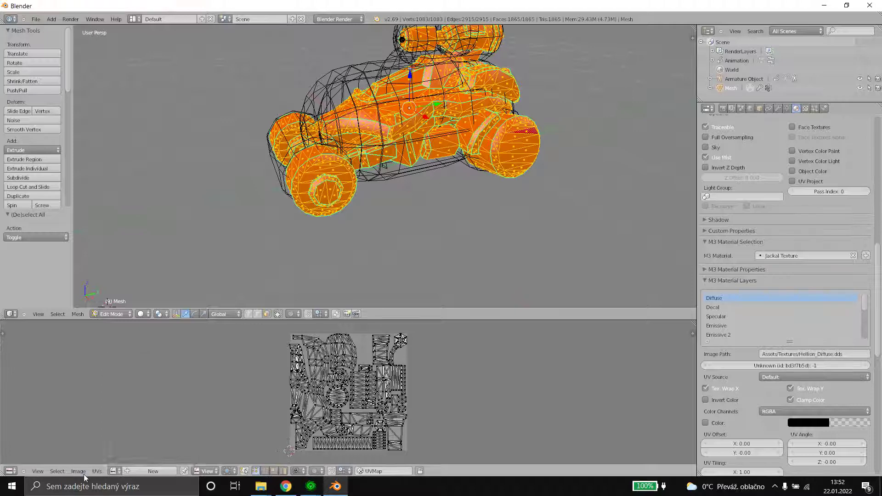
pyautogui.click(114, 471)
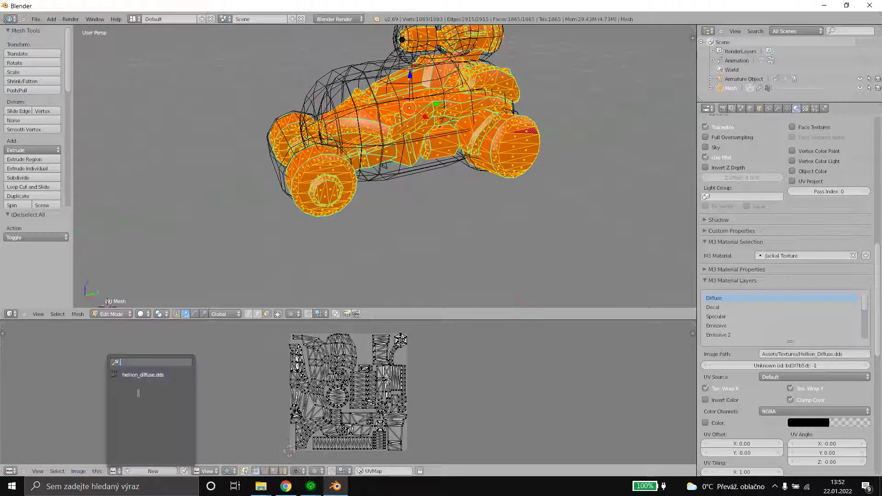
pyautogui.click(144, 375)
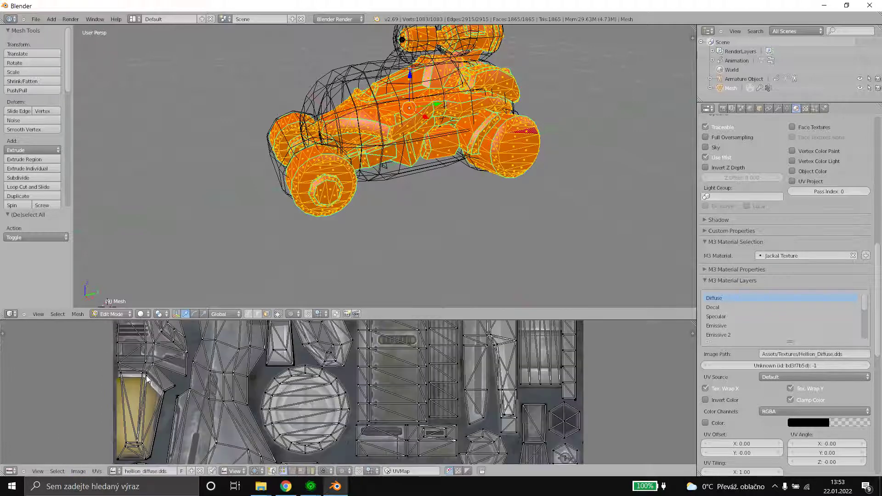
pyautogui.scroll(-4, 384, 337)
pyautogui.scroll(-2, 384, 337)
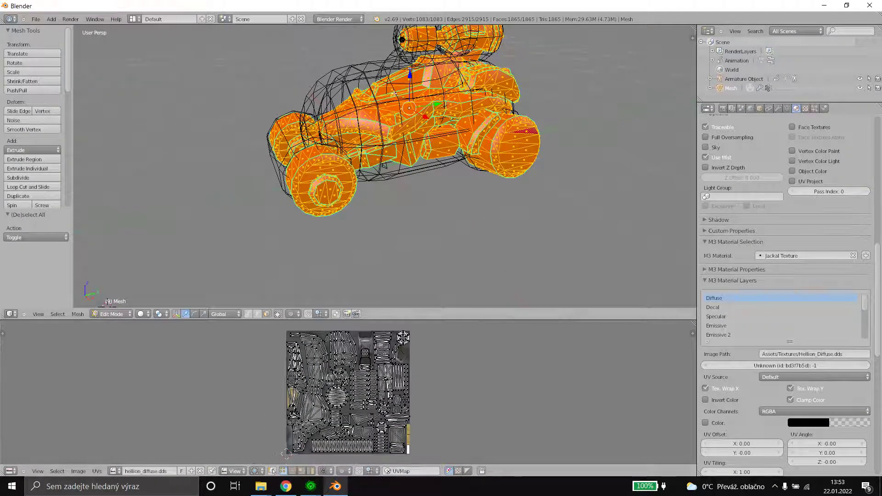
# Set the 3D view's shading to Texture and deselect all of the mesh's geometry.
pyautogui.click(141, 314)
pyautogui.click(166, 276)
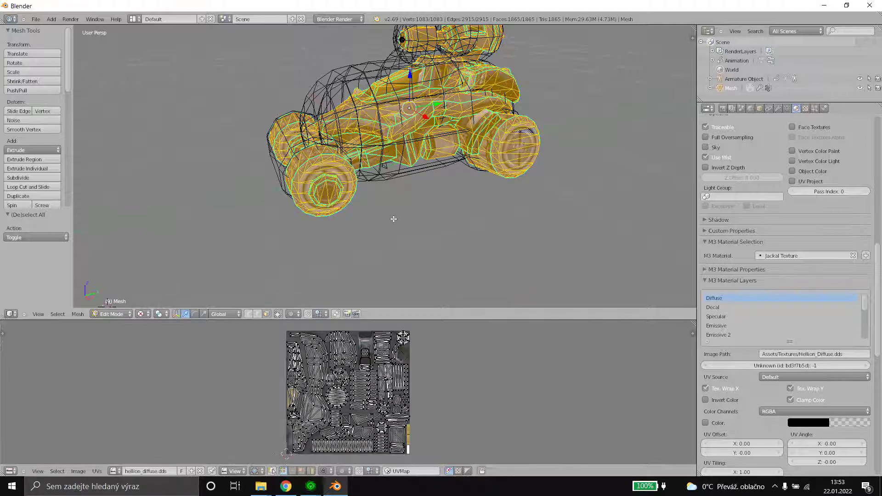
pyautogui.press('a')
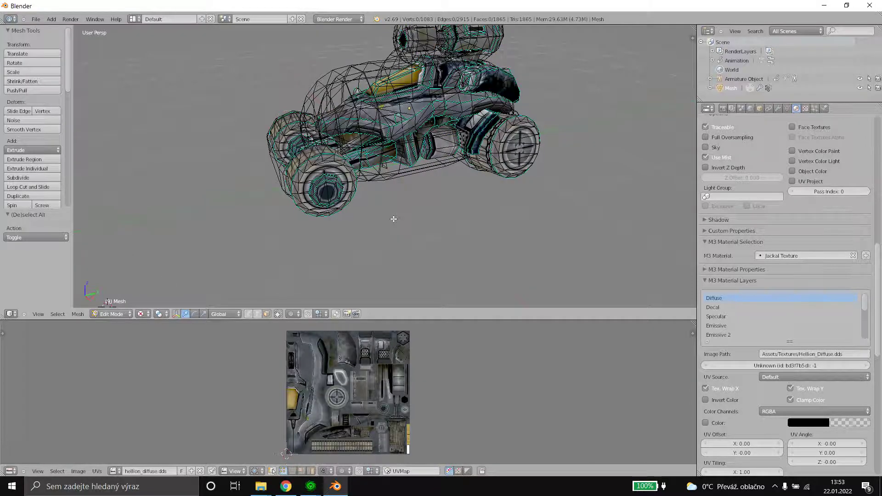
# Return the vehicle mesh to Object Mode and view it from the front.
pyautogui.keyDown('shift'); pyautogui.scroll(3, 394, 219); pyautogui.keyUp('shift')
pyautogui.click(112, 314)
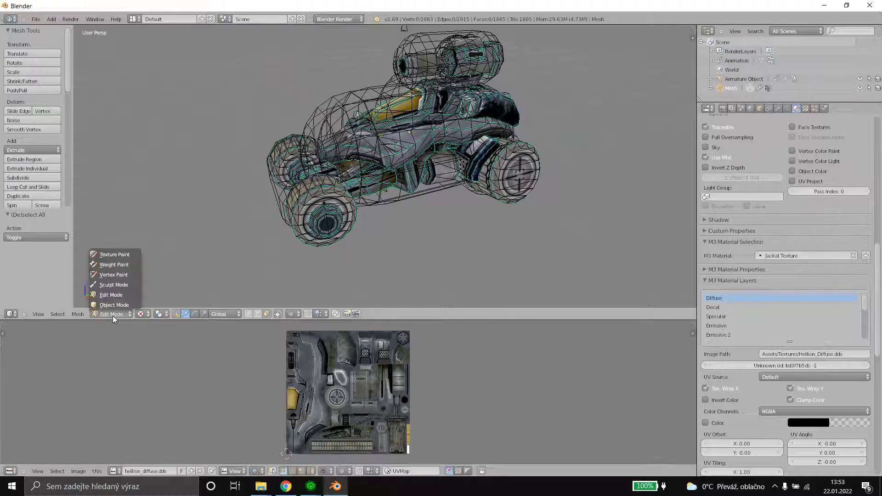
pyautogui.click(114, 305)
pyautogui.moveTo(450, 197); pyautogui.dragTo(523, 201, button='middle')
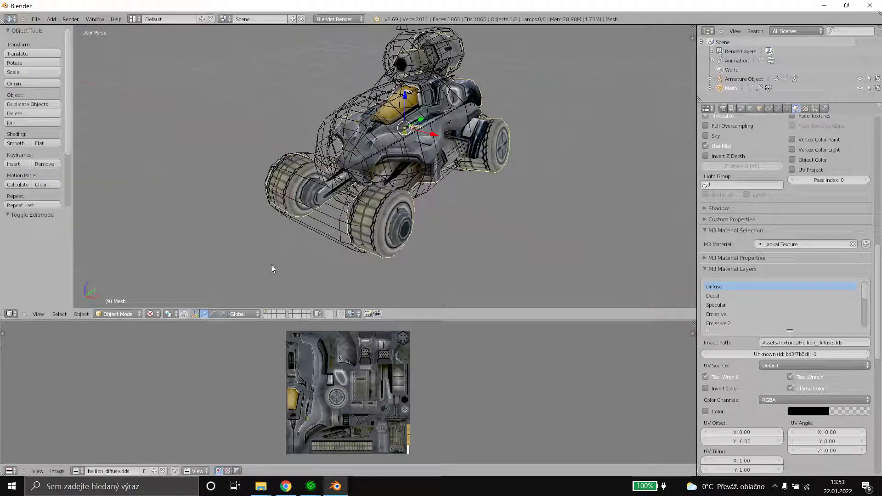
# Compare the vehicle in Solid and Texture shading, and inspect the applied texture up close from the side.
pyautogui.click(150, 313)
pyautogui.click(170, 285)
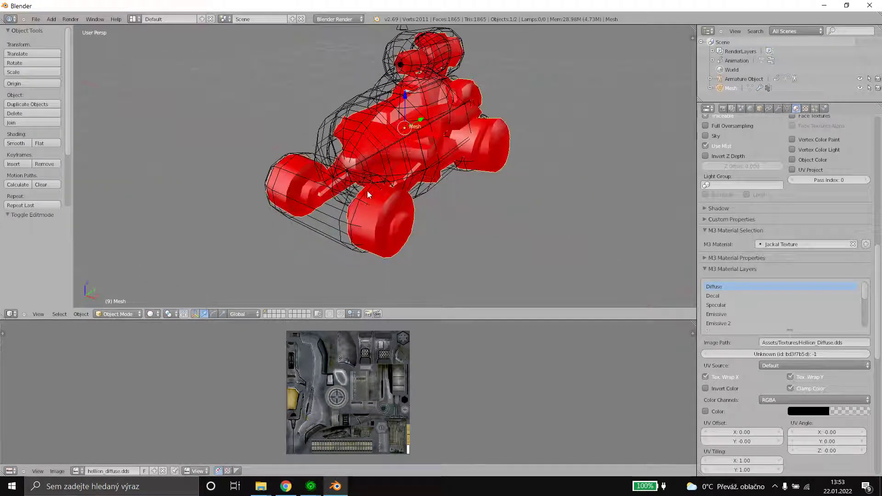
pyautogui.click(151, 314)
pyautogui.click(177, 274)
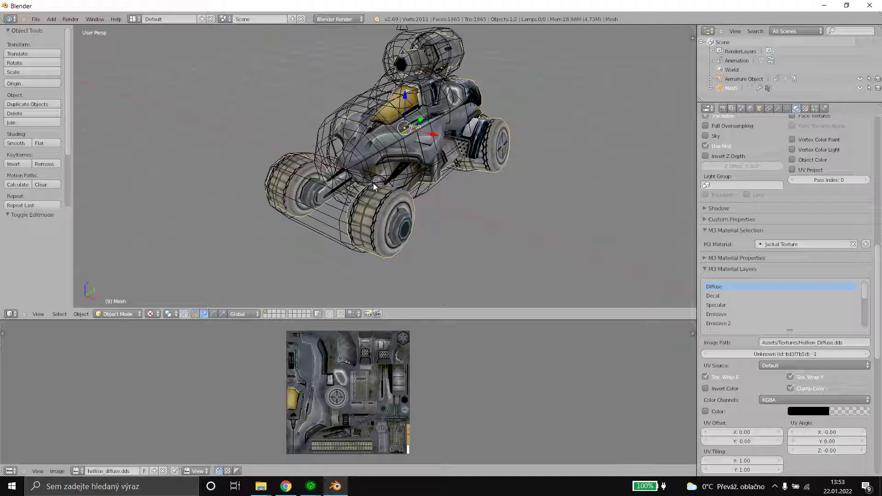
pyautogui.scroll(1, 425, 168)
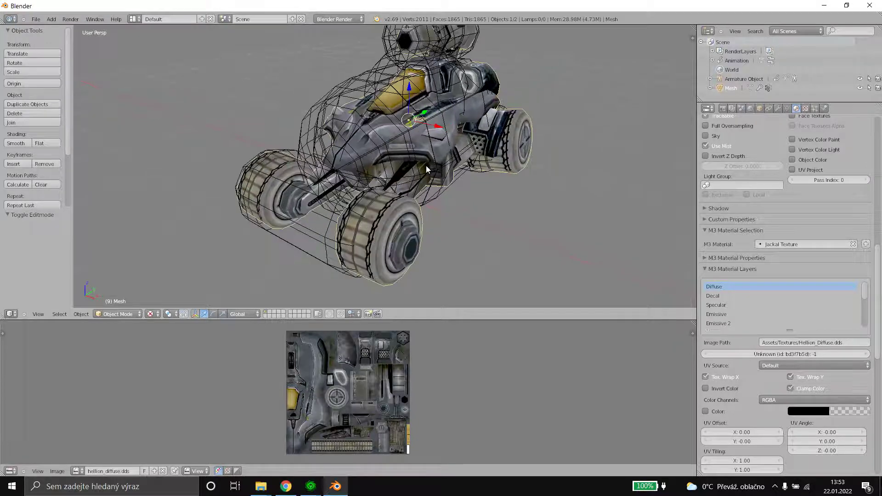
pyautogui.keyDown('shift'); pyautogui.scroll(3, 426, 166); pyautogui.keyUp('shift')
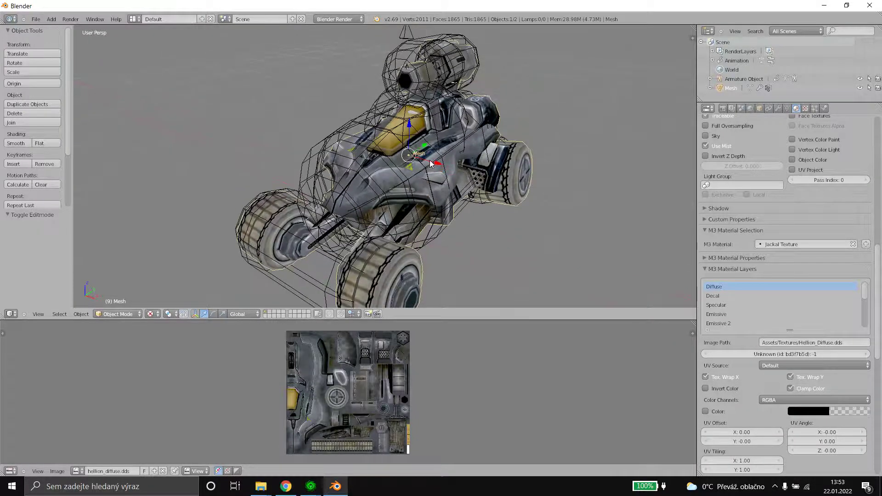
pyautogui.moveTo(428, 160); pyautogui.dragTo(447, 152, button='middle')
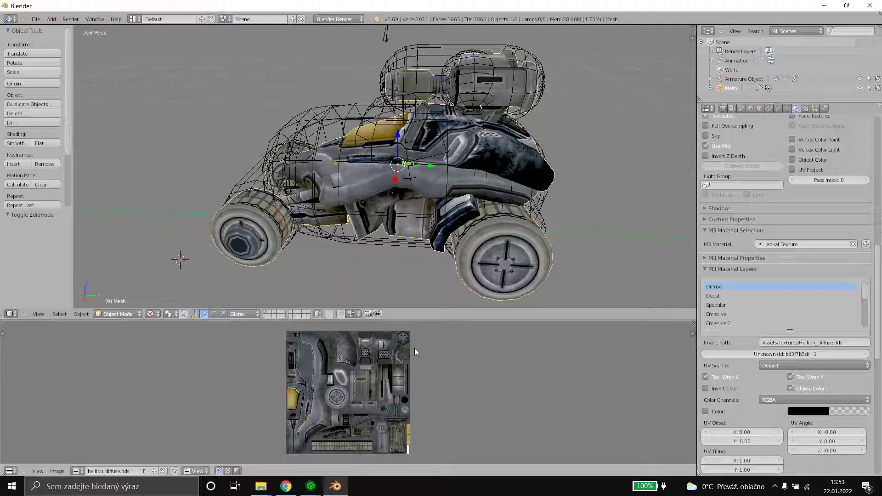
# Switch the vehicle mesh to Edit Mode and select the whole panel piece in front of the nearer rear wheel.
pyautogui.click(114, 315)
pyautogui.click(113, 295)
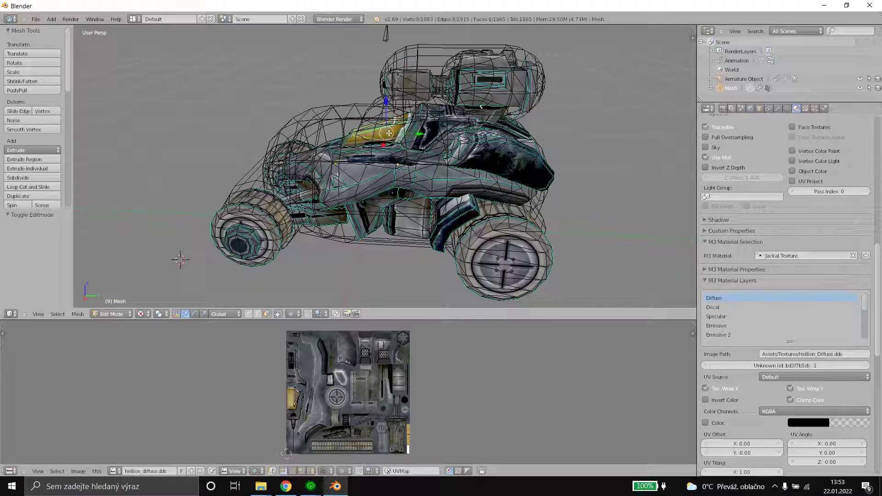
pyautogui.rightClick(376, 124)
pyautogui.moveTo(460, 217); pyautogui.dragTo(464, 210, button='middle')
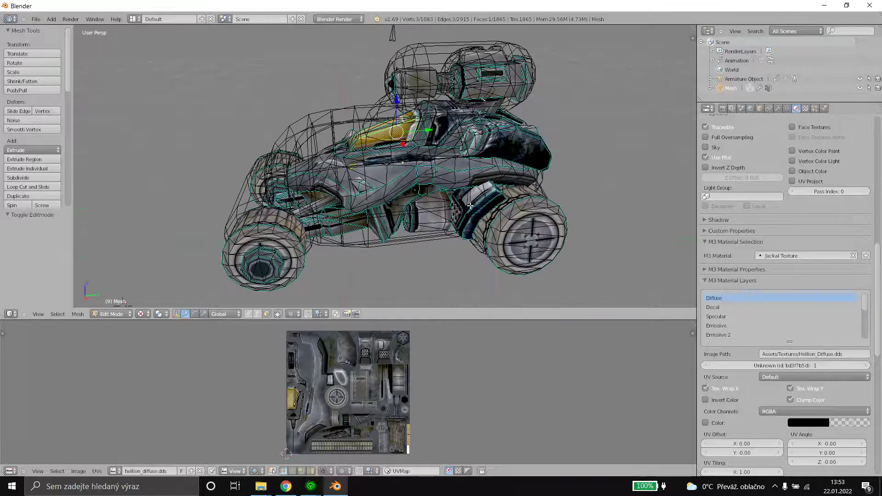
pyautogui.rightClick(469, 204)
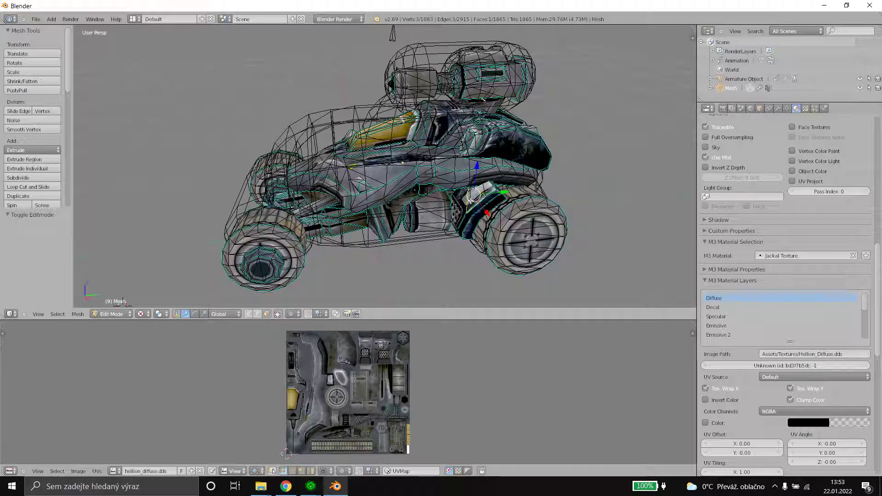
pyautogui.press('ctrl+KP_Add')
pyautogui.press('ctrl+KP_Add')
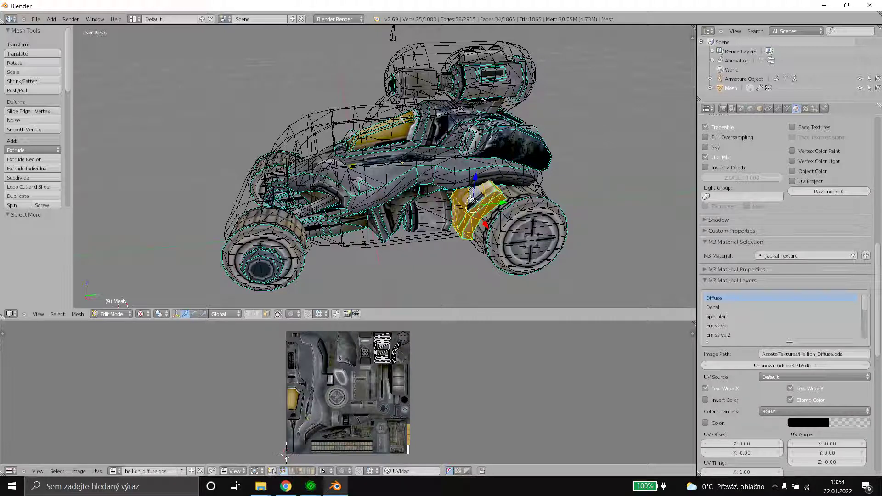
pyautogui.rightClick(463, 192)
pyautogui.press('ctrl+KP_Add')
pyautogui.press('ctrl+KP_Add')
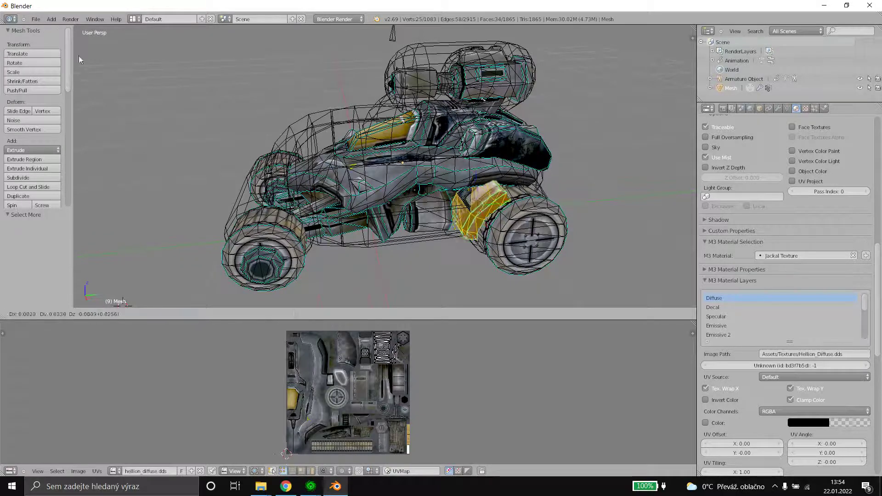
# Try a free transform of the selected panel piece in front of the rear wheel.
pyautogui.click(31, 63)
pyautogui.click(535, 166)
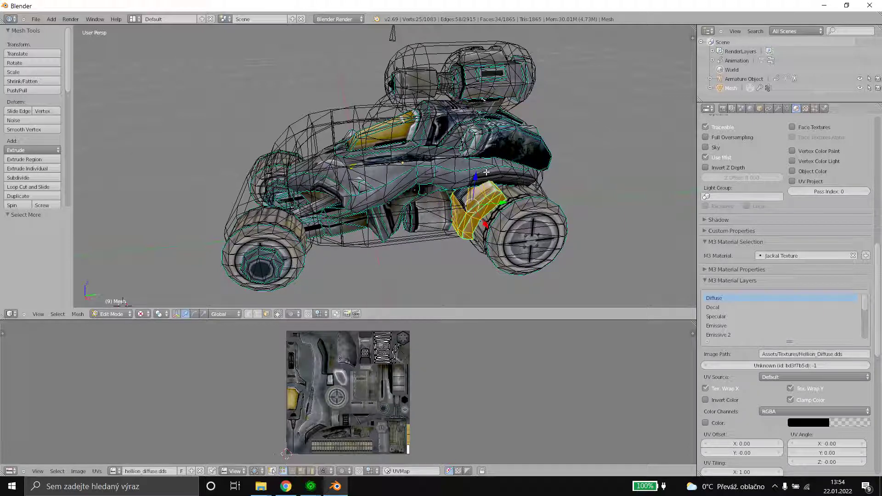
pyautogui.moveTo(486, 171); pyautogui.dragTo(459, 144, button='middle')
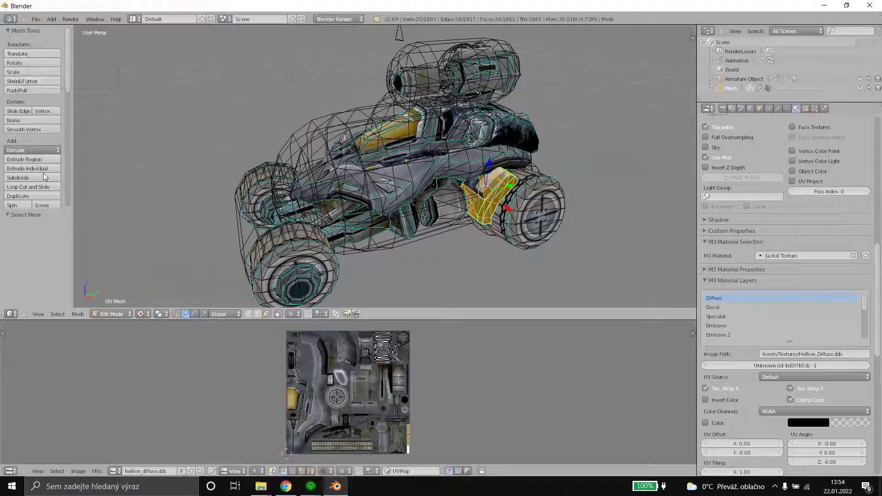
# Delete the faces of the selected panel piece, and undo the deletion.
pyautogui.scroll(-3, 45, 175)
pyautogui.scroll(-2, 23, 142)
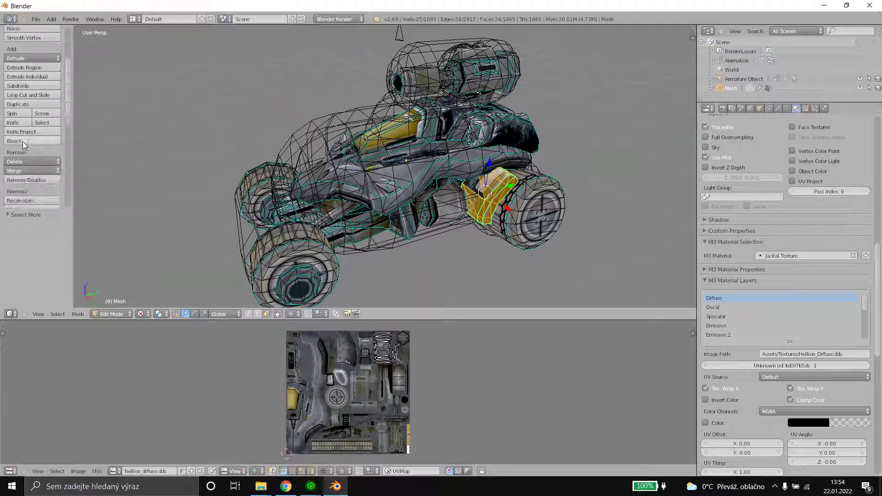
pyautogui.click(25, 160)
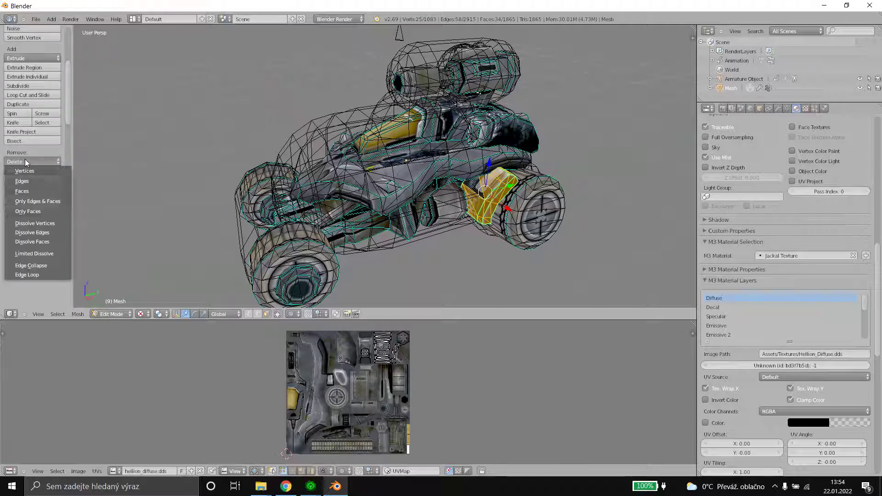
pyautogui.click(27, 191)
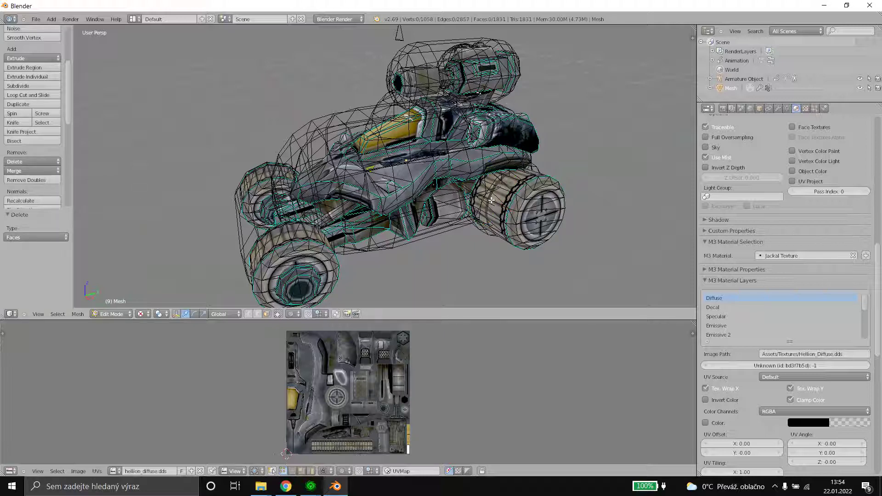
pyautogui.hotkey('ctrl', 'z')
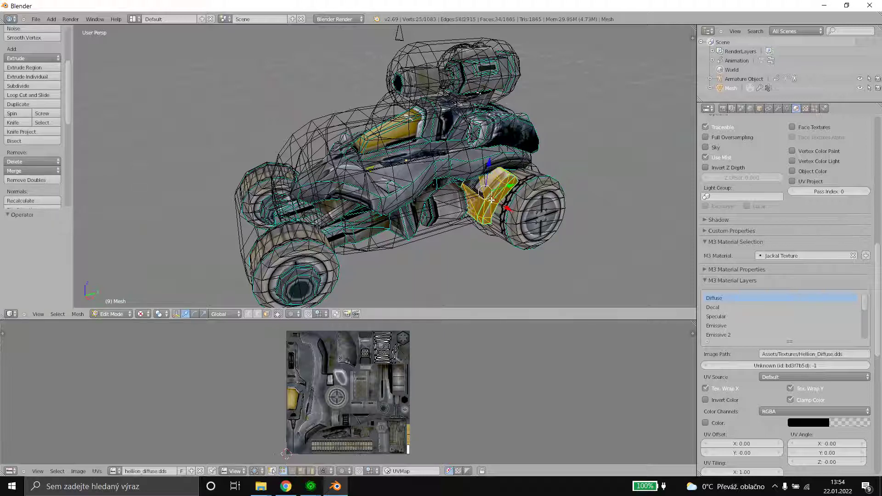
# Try translating the selected panel piece freely and along the global X axis, cancelling each move.
pyautogui.scroll(5, 30, 75)
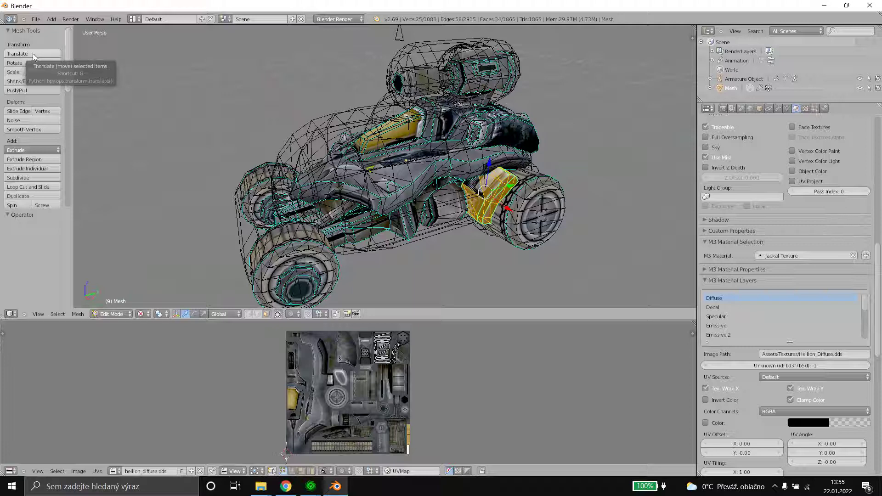
pyautogui.click(32, 54)
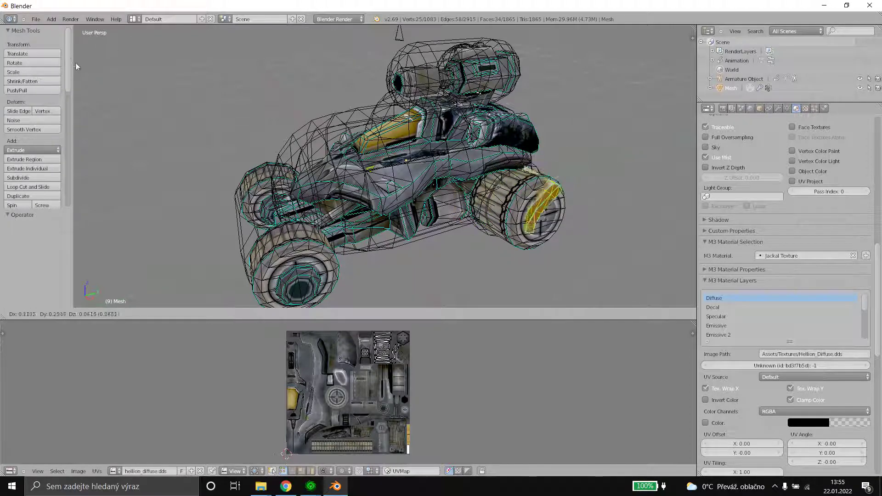
pyautogui.rightClick(74, 61)
pyautogui.click(24, 53)
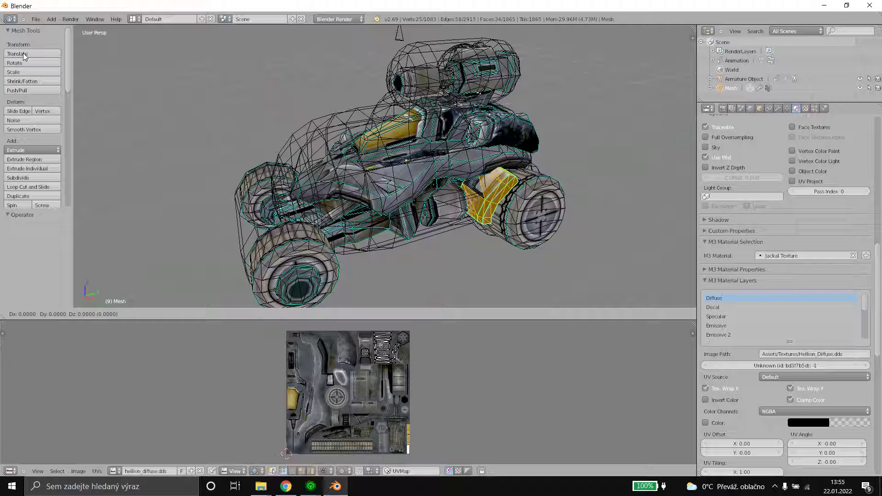
pyautogui.press('x')
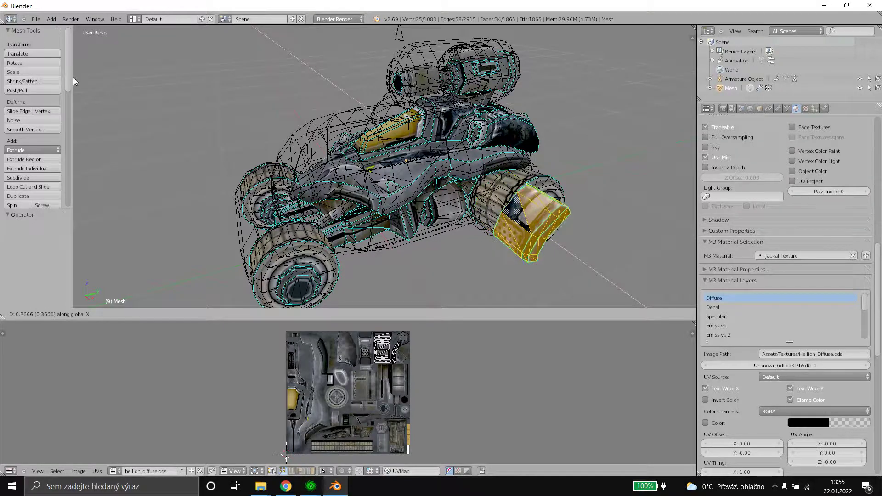
pyautogui.rightClick(106, 71)
pyautogui.press('g')
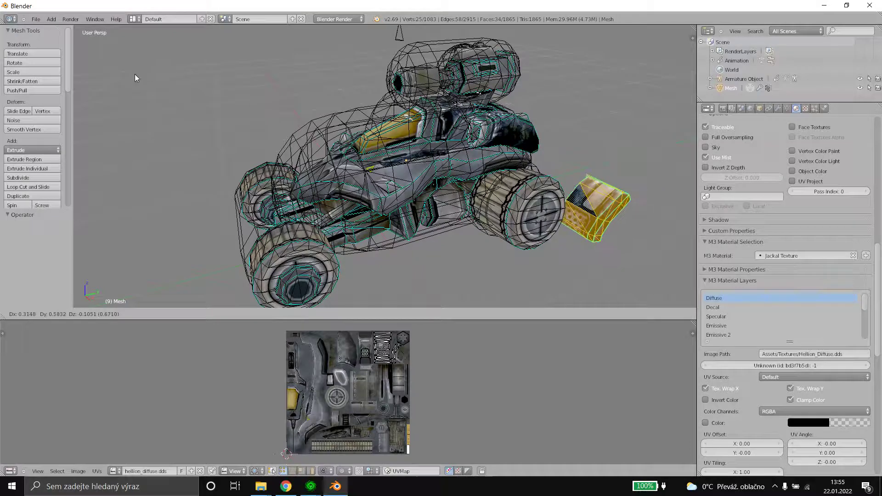
pyautogui.rightClick(162, 75)
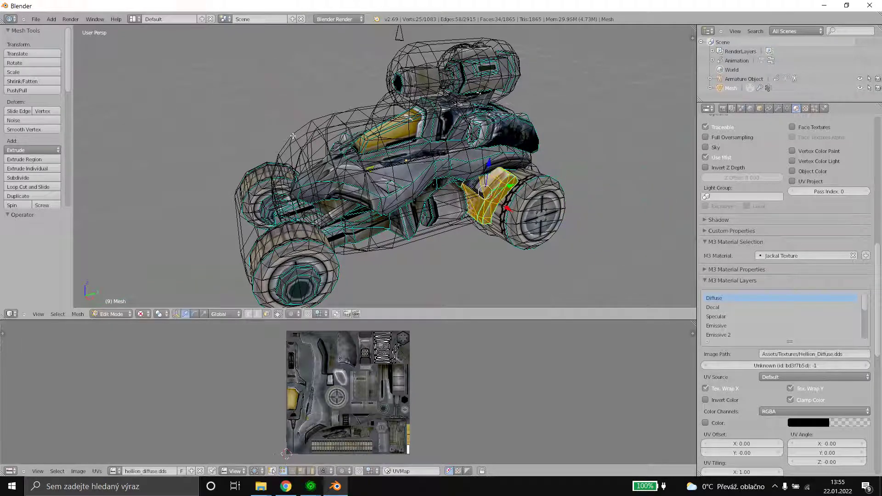
# Try rotating the selected panel piece about the global Y axis and freely, discarding each rotation.
pyautogui.click(22, 61)
pyautogui.press('x')
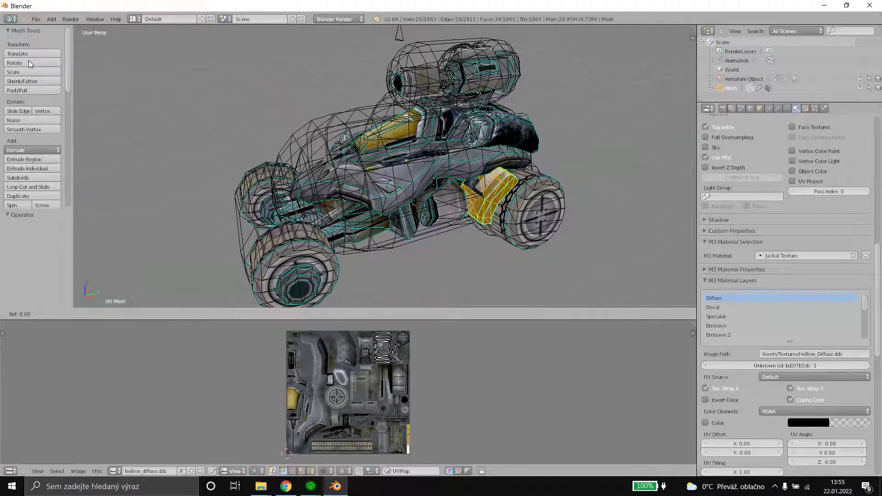
pyautogui.press('y')
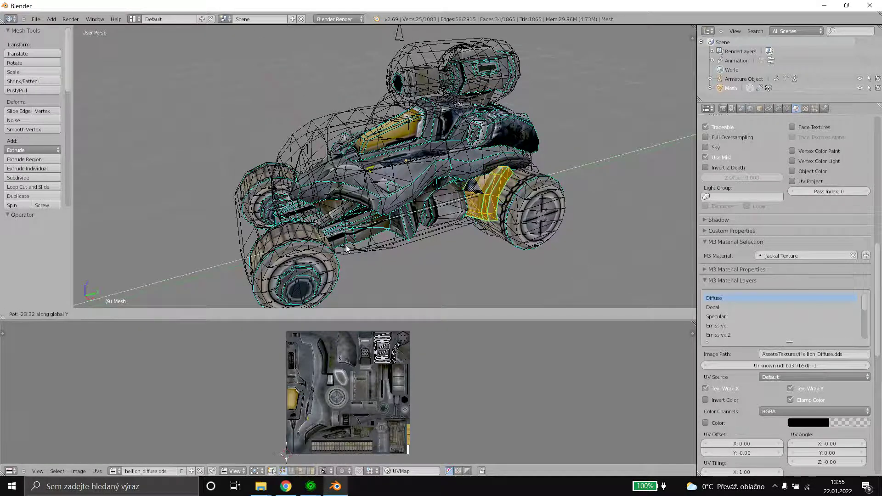
pyautogui.click(412, 234)
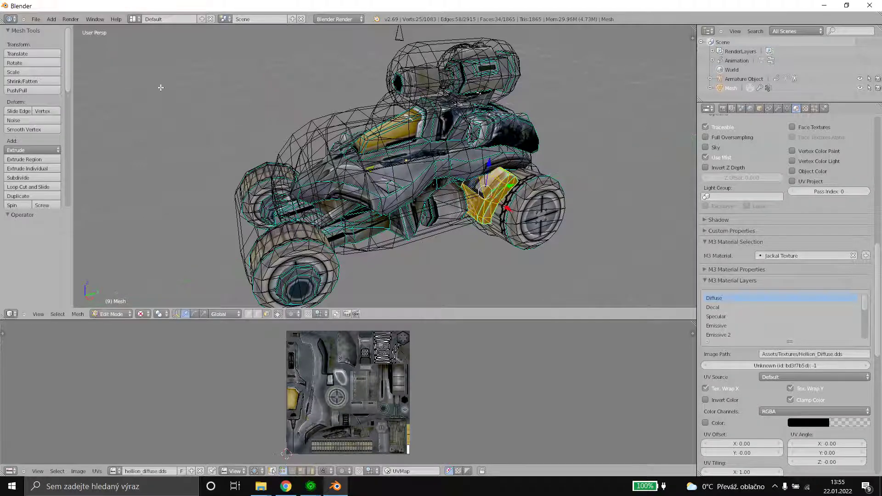
pyautogui.click(13, 64)
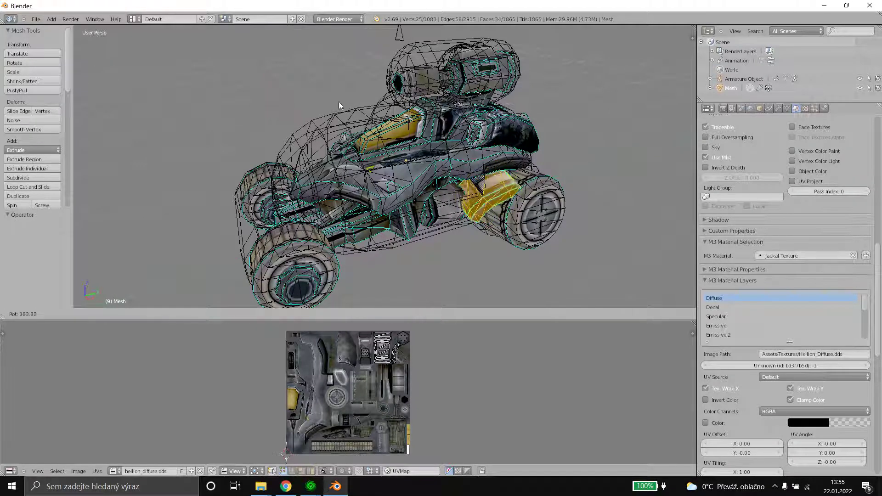
pyautogui.press('Escape')
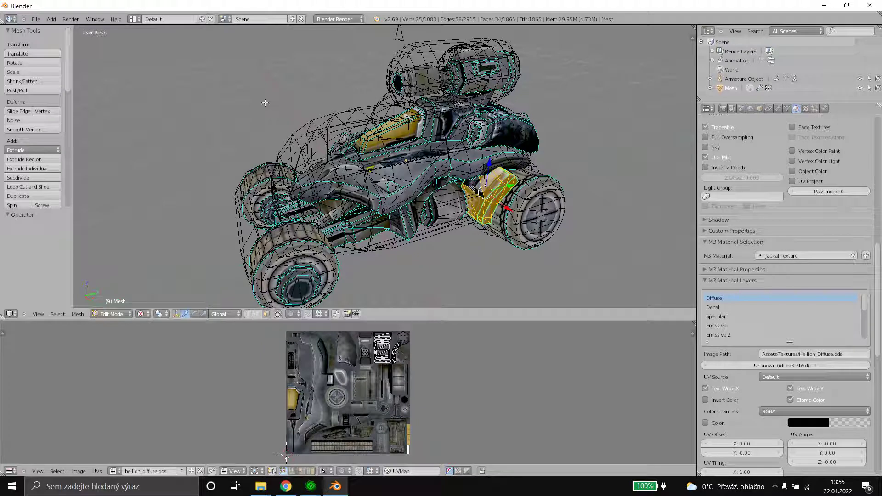
# Try scaling the selected panel piece along the global Y axis and the global Z axis, and undo the scaling.
pyautogui.click(40, 71)
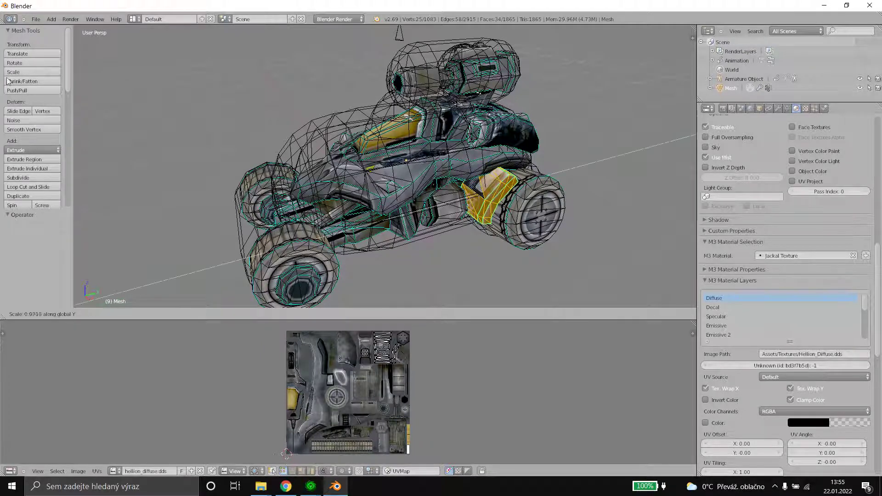
pyautogui.press('y')
pyautogui.rightClick(206, 123)
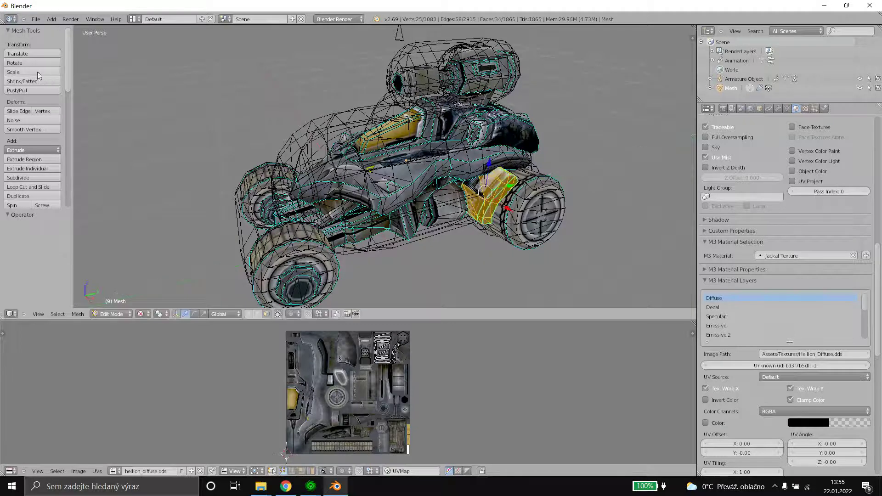
pyautogui.click(40, 73)
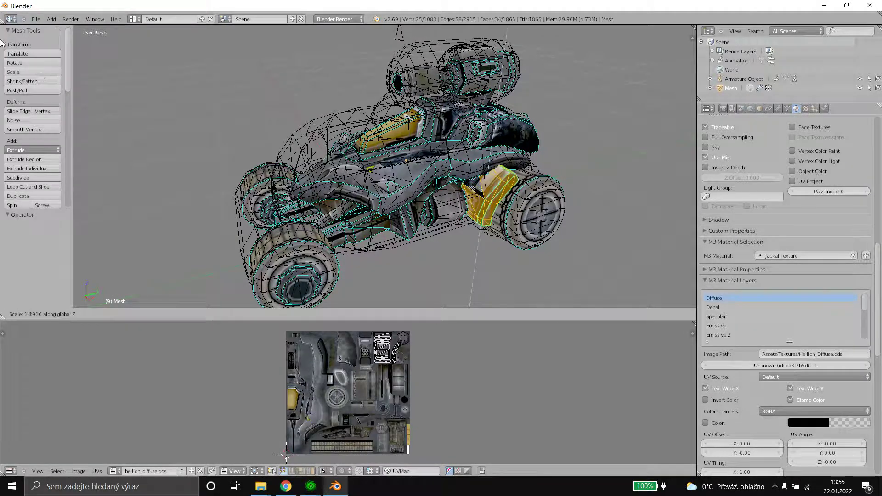
pyautogui.click(57, 55)
pyautogui.click(57, 76)
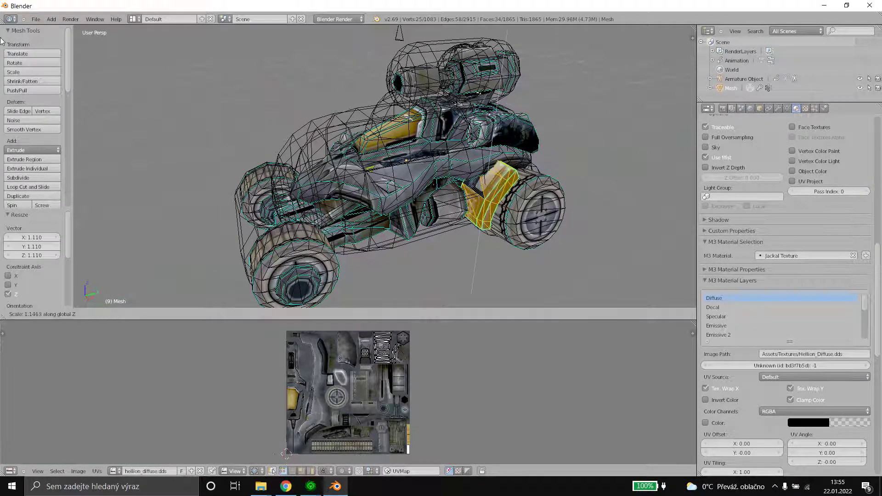
pyautogui.click(2, 42)
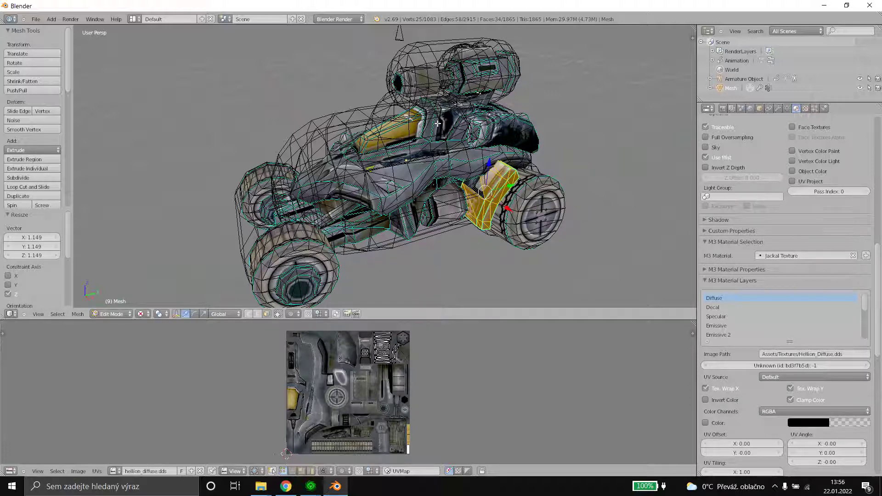
pyautogui.hotkey('ctrl', 'z')
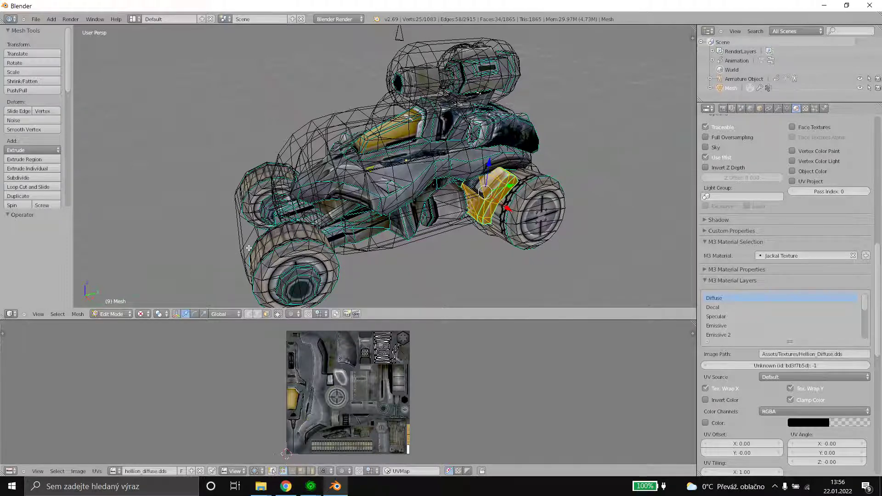
# Orbit all the way around the vehicle to examine its mesh from every side.
pyautogui.scroll(-1, 248, 248)
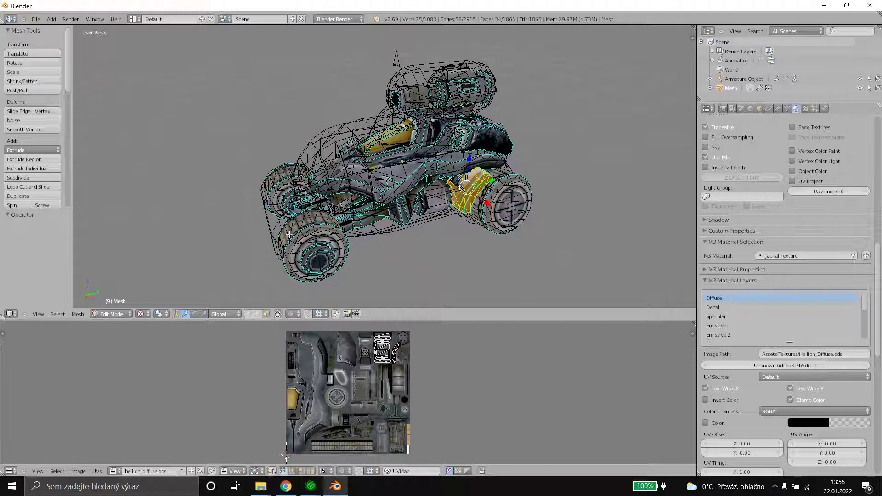
pyautogui.press('KP_4')
pyautogui.press('KP_4')
pyautogui.press('KP_4')
pyautogui.press('KP_4')
pyautogui.press('KP_4')
pyautogui.press('KP_4')
pyautogui.press('KP_4')
pyautogui.press('KP_4')
pyautogui.press('KP_4')
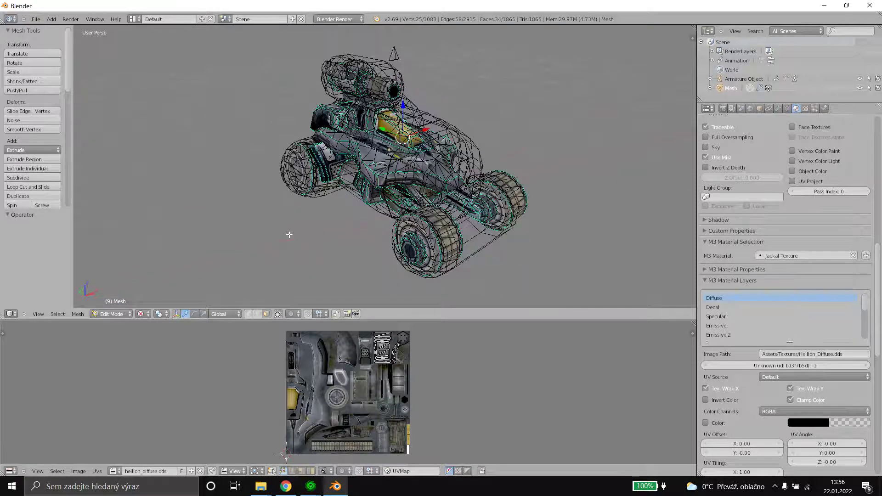
pyautogui.press('KP_4')
pyautogui.press('KP_4')
pyautogui.press('KP_4')
pyautogui.press('KP_4')
pyautogui.press('KP_4')
pyautogui.press('KP_4')
pyautogui.press('KP_4')
pyautogui.press('KP_4')
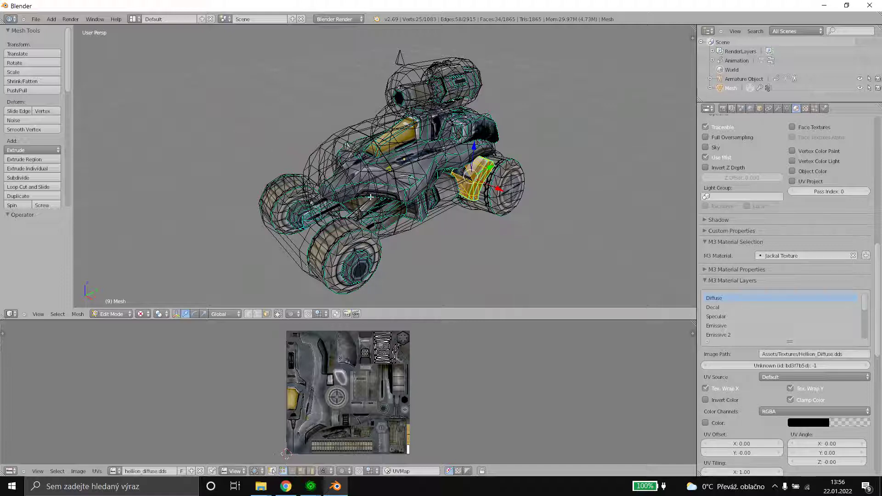
# Select the vehicle's entire main hull, including the yellow canopy, starting from a canopy face.
pyautogui.rightClick(398, 139)
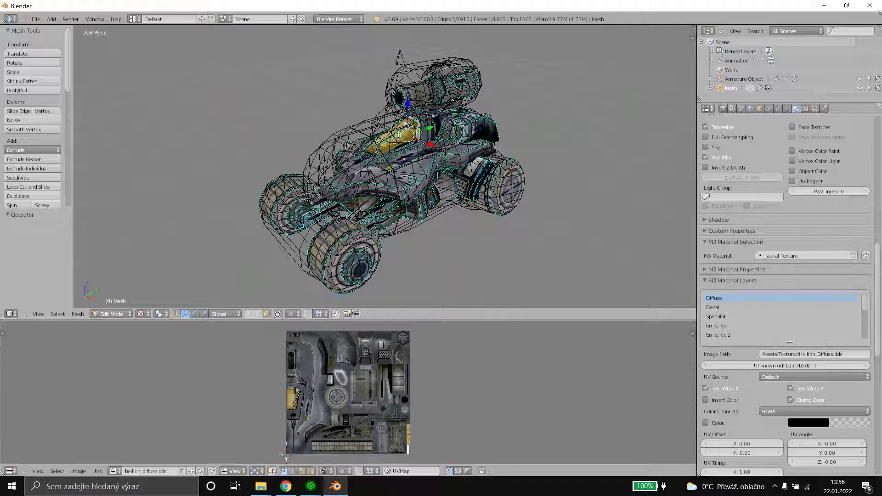
pyautogui.press('ctrl+KP_Add')
pyautogui.hotkey('ctrl', 'l')
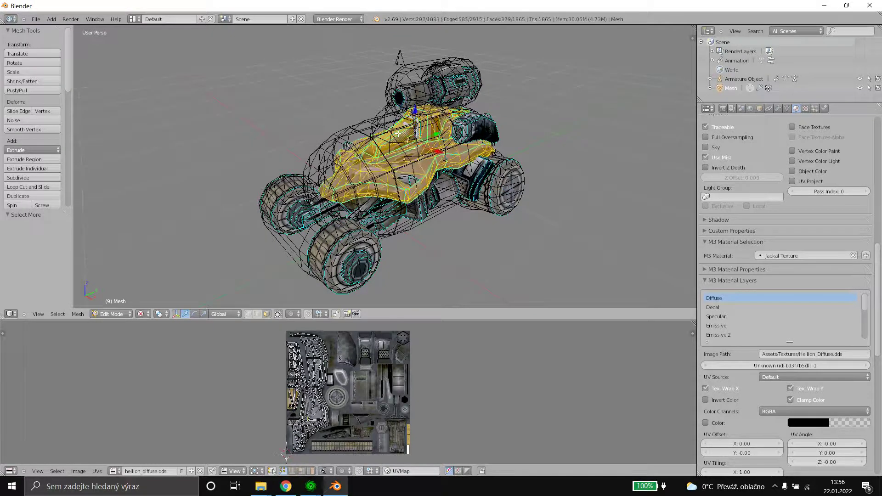
# Select the whole barrel piece of the roof-mounted gun instead, starting from one of its faces.
pyautogui.rightClick(419, 97)
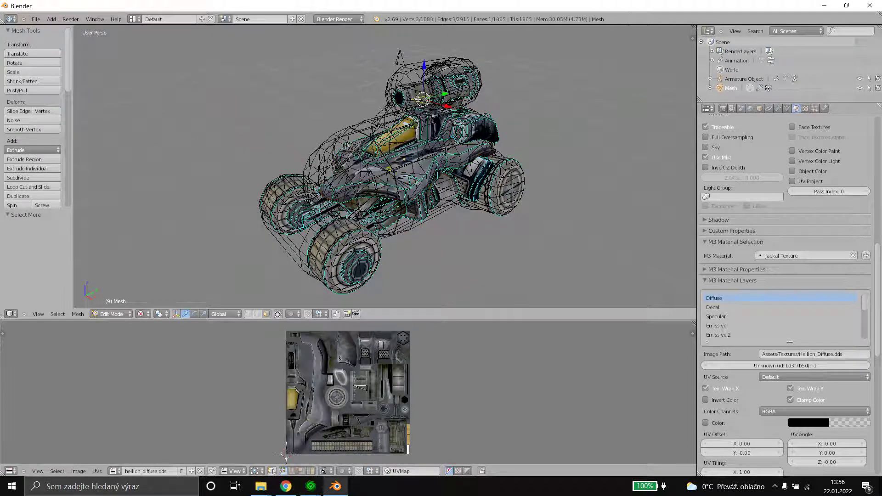
pyautogui.press('ctrl+KP_Add')
pyautogui.press('ctrl+KP_Add')
pyautogui.press('ctrl+KP_Add')
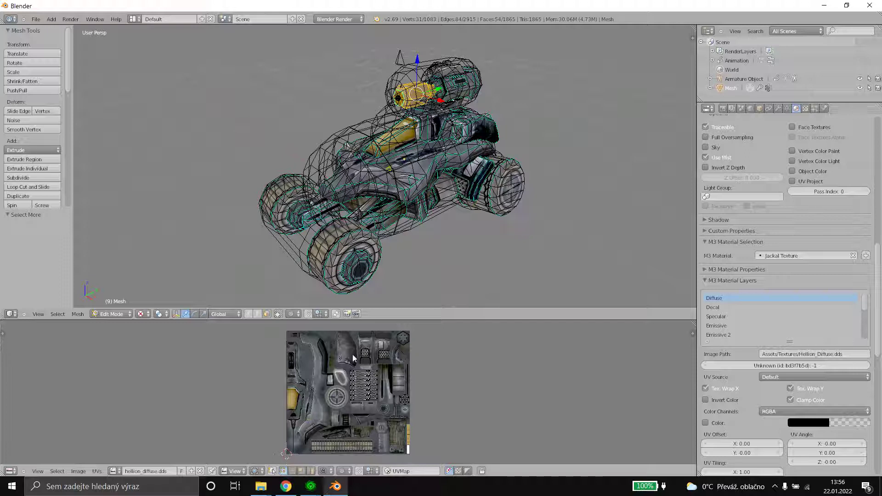
# Select all UVs of the gun barrel piece and try moving, rotating and scaling them over the texture.
pyautogui.press('a')
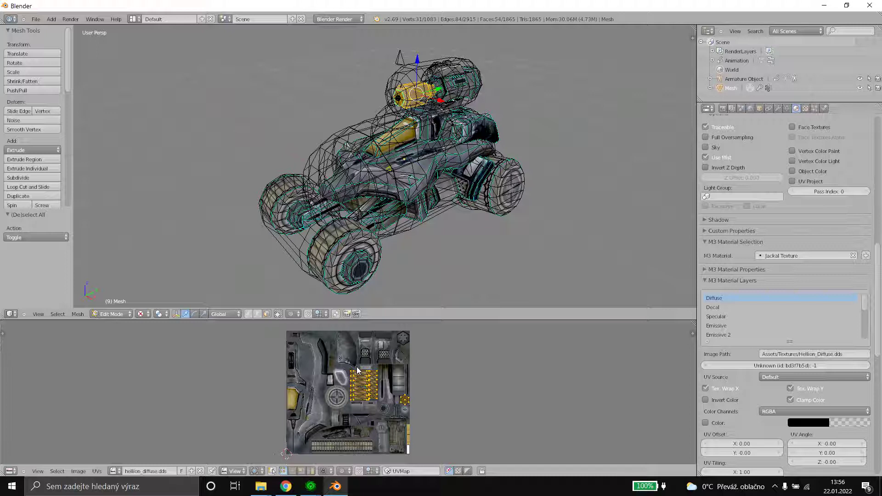
pyautogui.press('g')
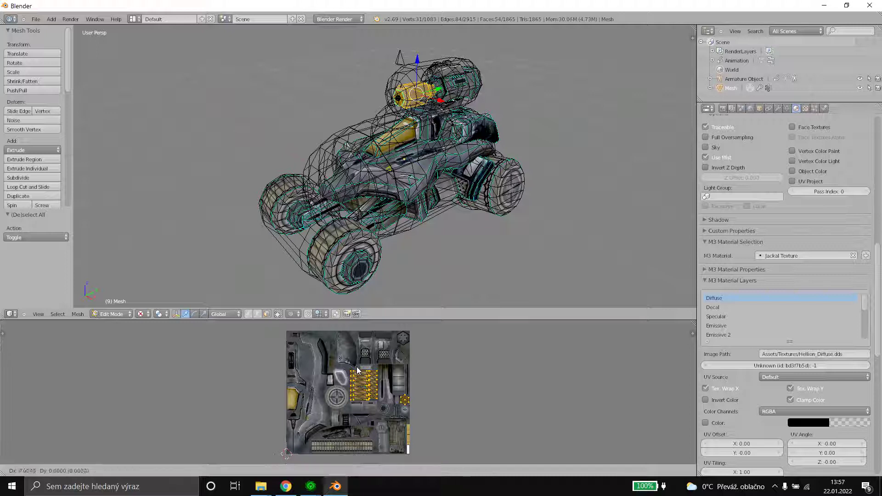
pyautogui.rightClick(341, 366)
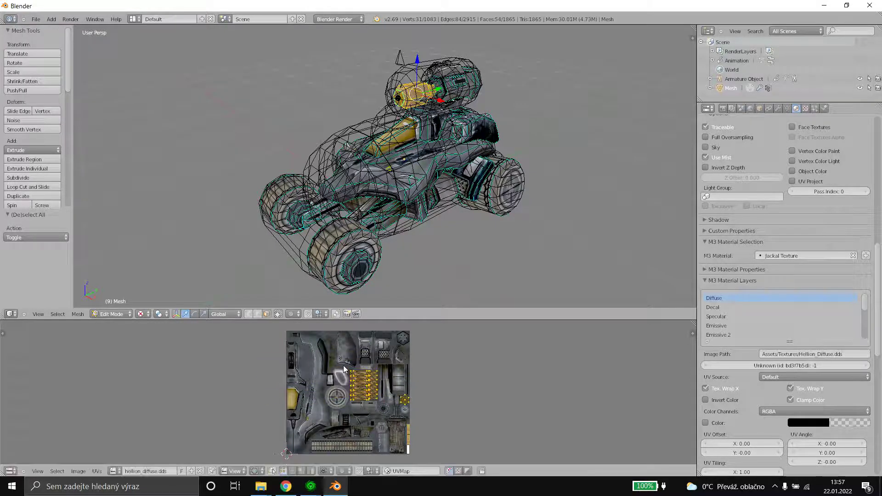
pyautogui.press('r')
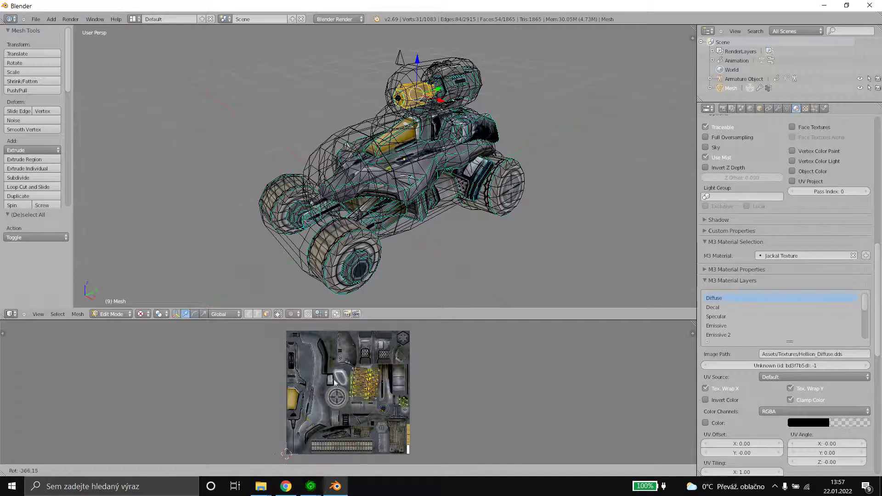
pyautogui.click(478, 391)
pyautogui.press('s')
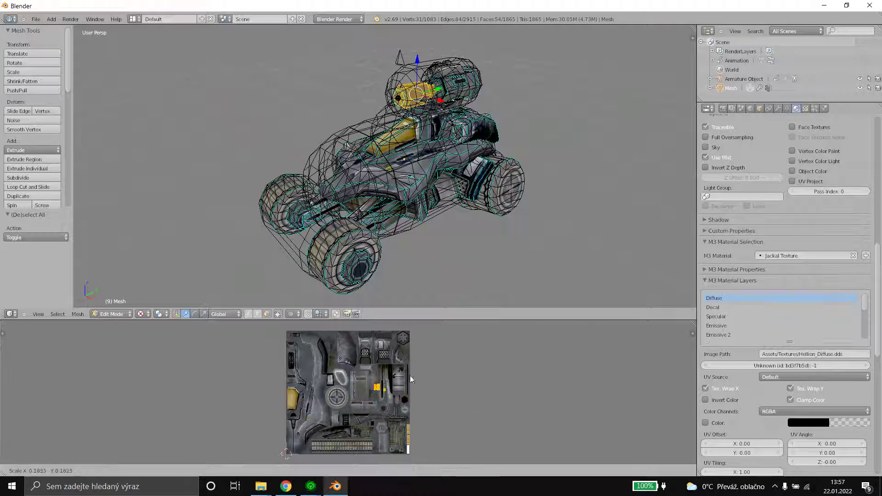
pyautogui.rightClick(480, 379)
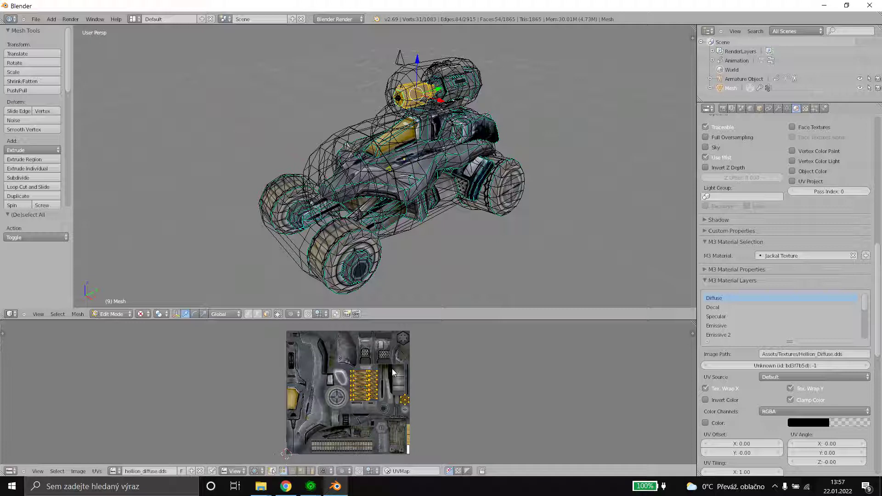
# Try moving the gun barrel's UVs along the X axis only.
pyautogui.press('g')
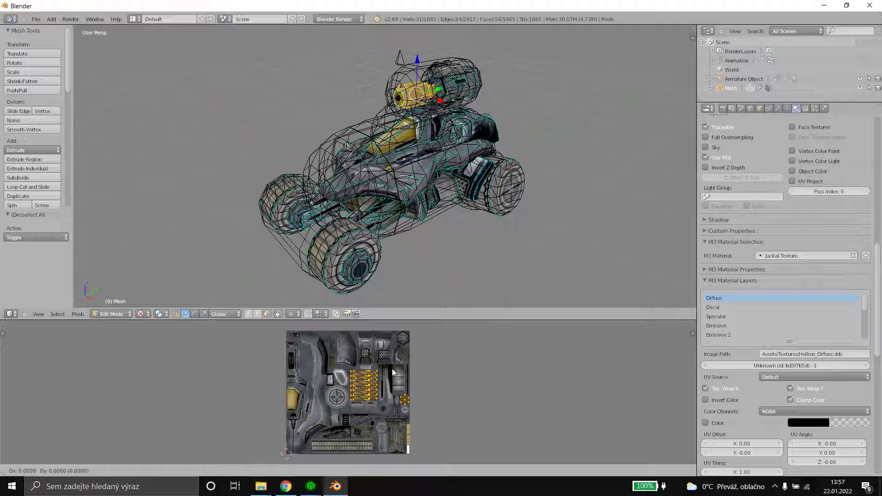
pyautogui.press('x')
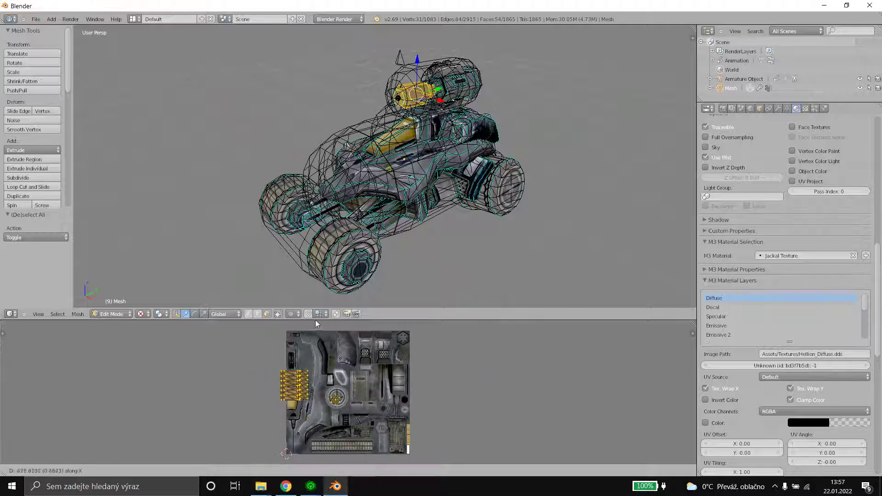
pyautogui.click(360, 332)
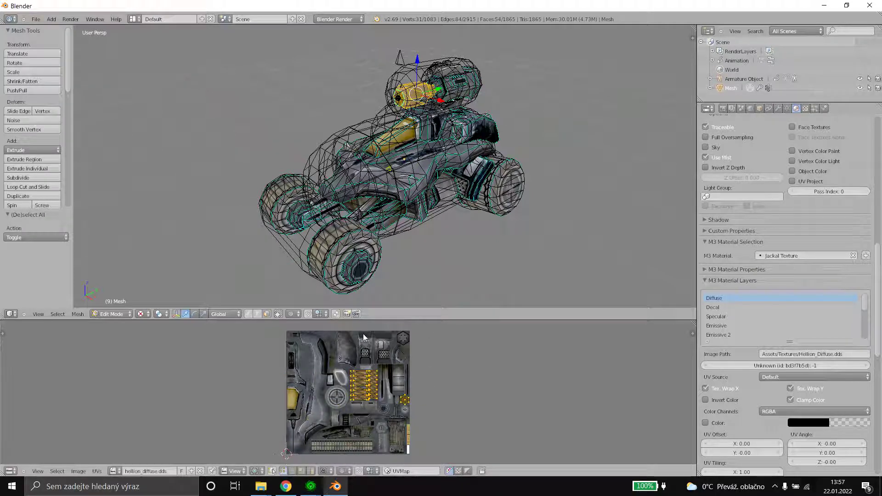
# Scale the gun barrel's UVs to 0.281, place them on the texture's yellow canopy patch, and deselect everything.
pyautogui.press('g')
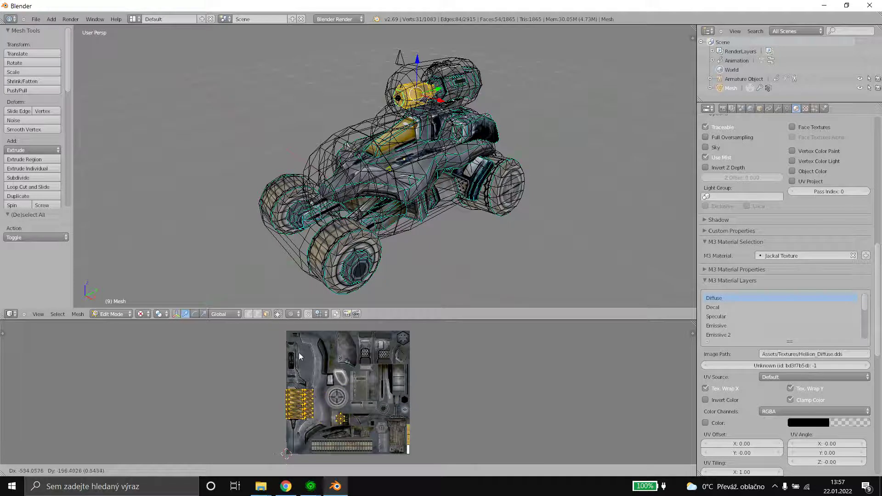
pyautogui.click(302, 353)
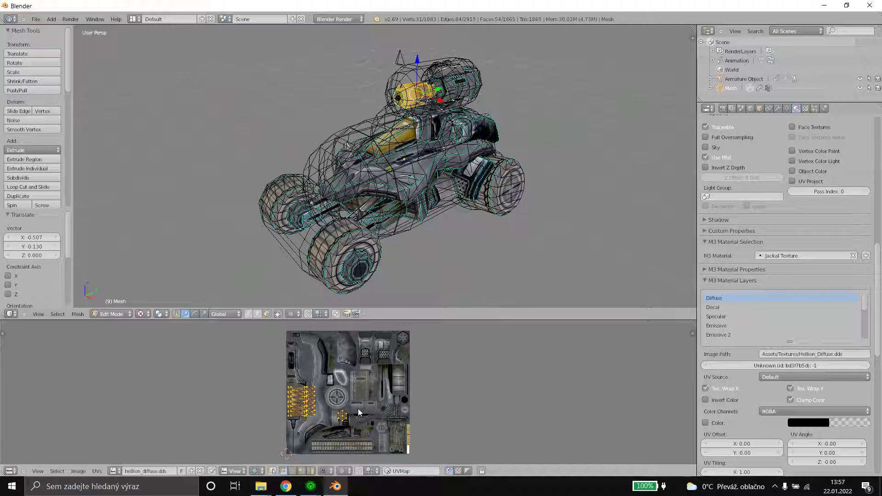
pyautogui.press('s')
pyautogui.click(327, 405)
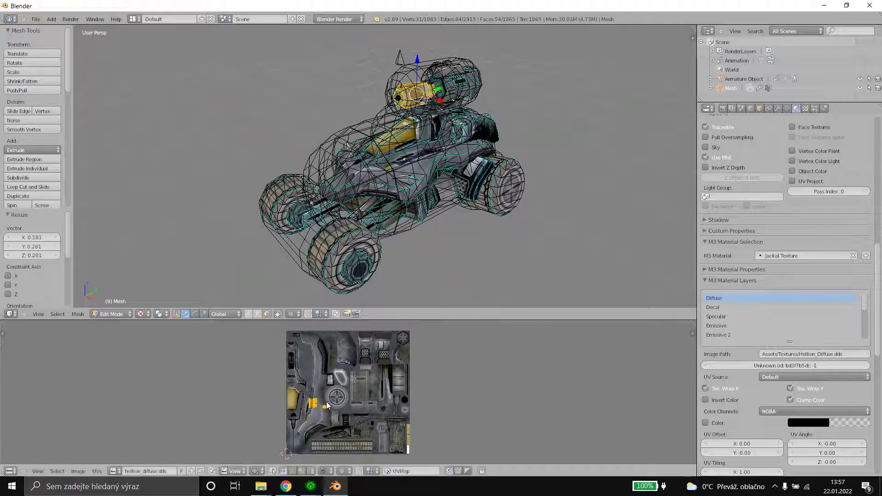
pyautogui.press('g')
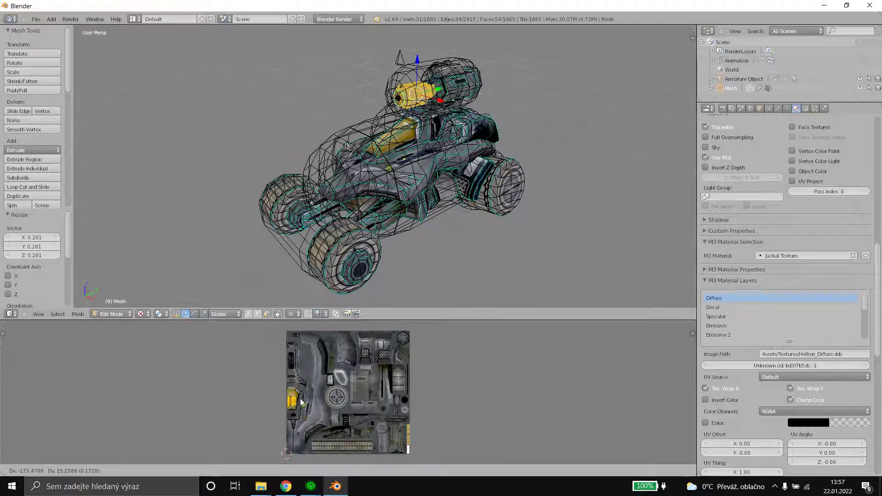
pyautogui.click(301, 402)
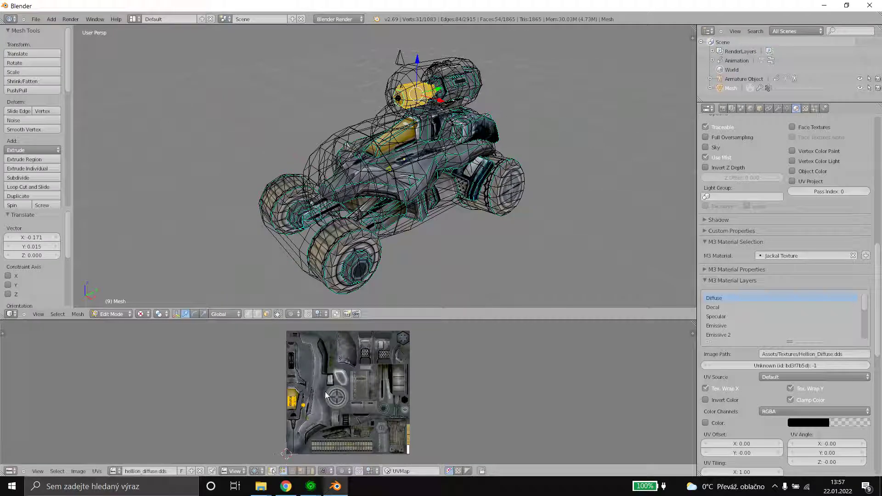
pyautogui.press('a')
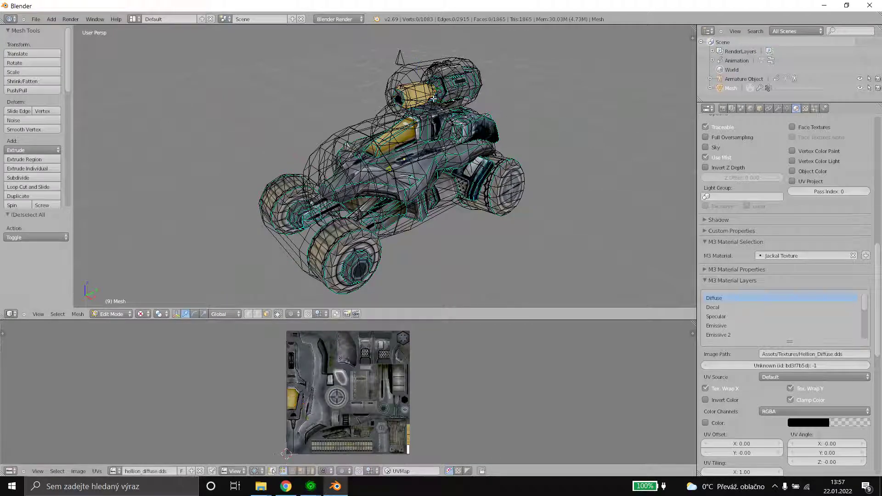
pyautogui.moveTo(433, 98)
pyautogui.mouseDown(button='middle')
pyautogui.moveTo(479, 112)
pyautogui.moveTo(442, 94)
pyautogui.moveTo(413, 99)
pyautogui.moveTo(547, 229)
pyautogui.moveTo(433, 98)
pyautogui.mouseUp(button='middle')
pyautogui.scroll(-1, 434, 172)
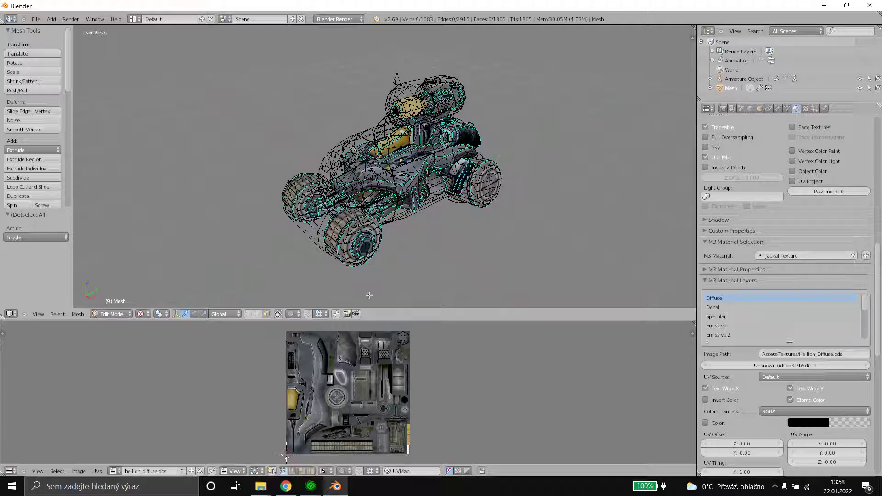
# Compare the texture's color, color-and-alpha and alpha-only displays, ending on the display used at the start.
pyautogui.click(457, 473)
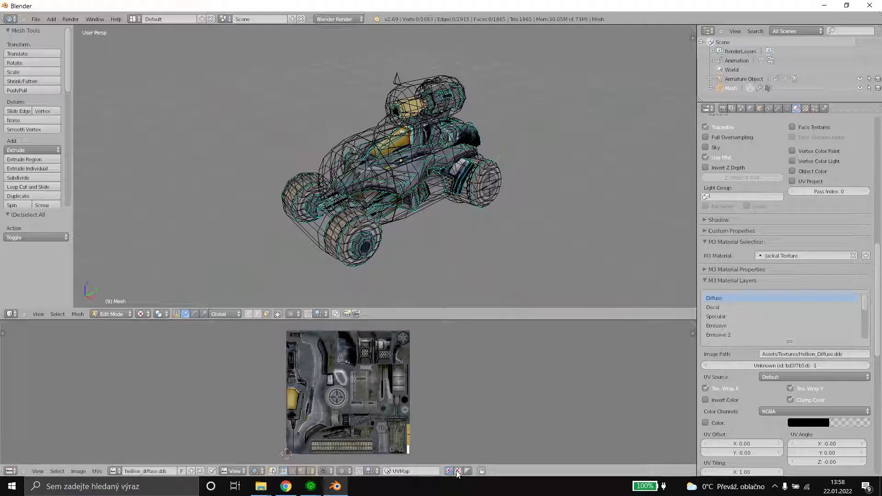
pyautogui.click(464, 471)
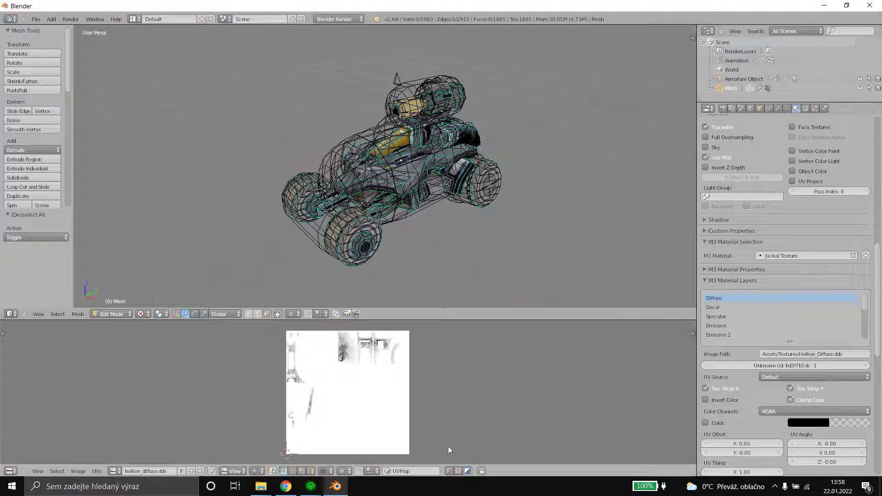
pyautogui.click(450, 470)
pyautogui.click(450, 471)
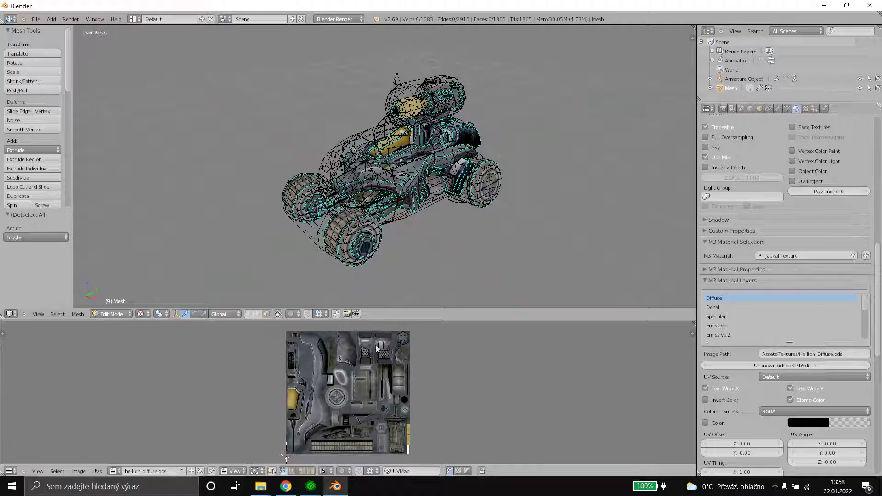
pyautogui.click(458, 471)
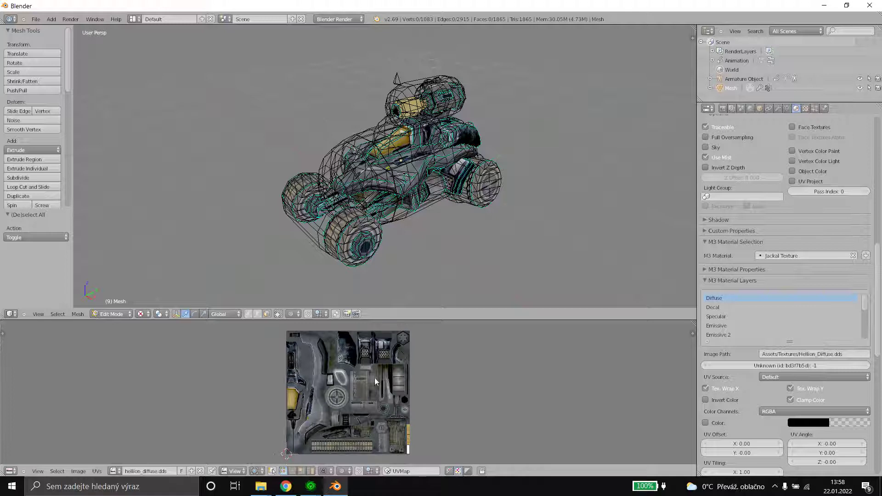
pyautogui.click(467, 471)
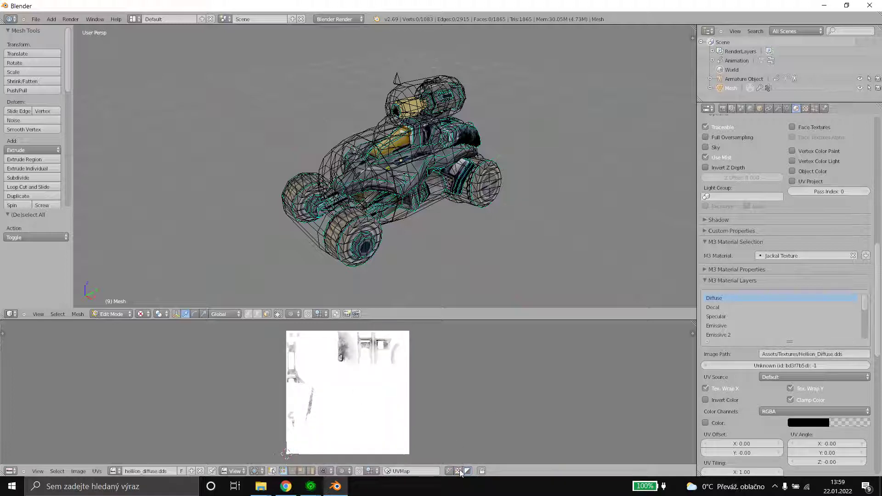
pyautogui.click(448, 470)
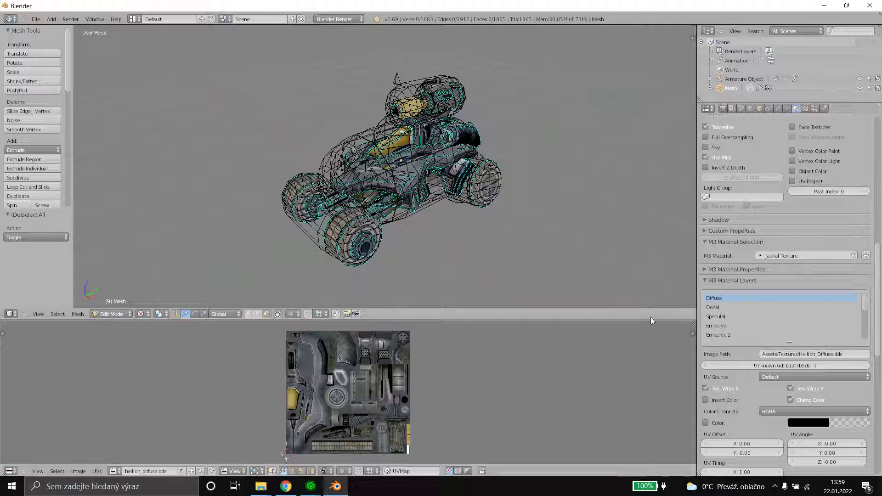
# Collapse the M3 material layer settings and split the 3D view into two side-by-side views.
pyautogui.click(732, 275)
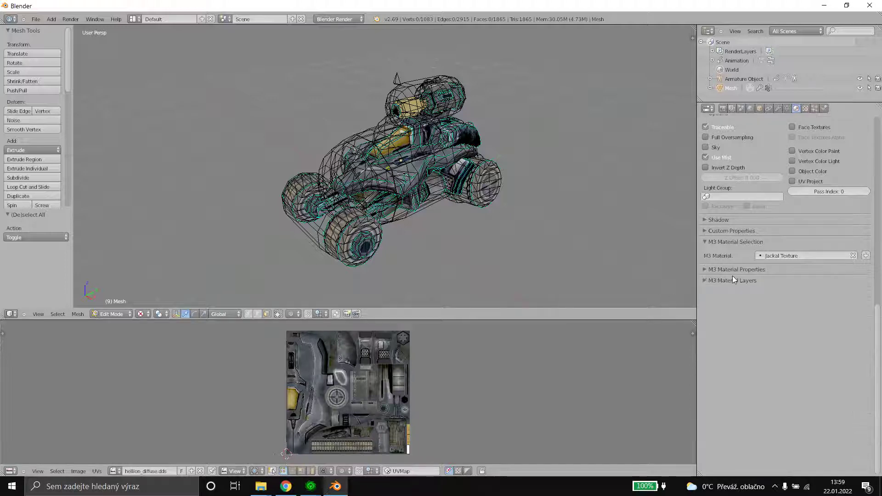
pyautogui.moveTo(2, 315); pyautogui.dragTo(320, 298)
pyautogui.scroll(3, 572, 154)
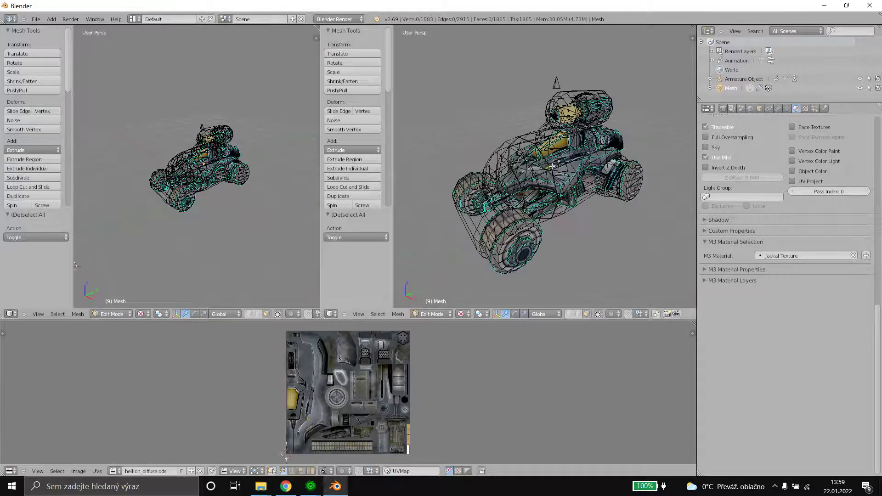
# Switch the mesh to Object Mode and merge the two 3D views back into one.
pyautogui.click(439, 313)
pyautogui.click(443, 305)
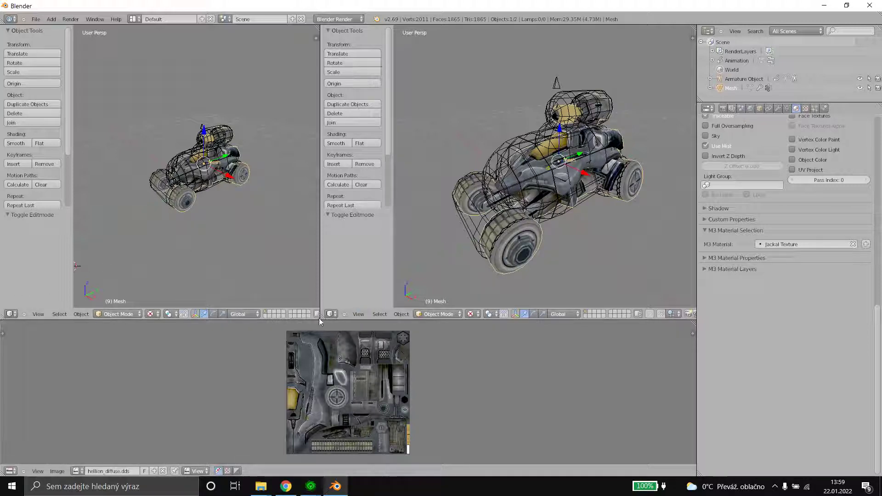
pyautogui.moveTo(322, 317); pyautogui.dragTo(220, 315)
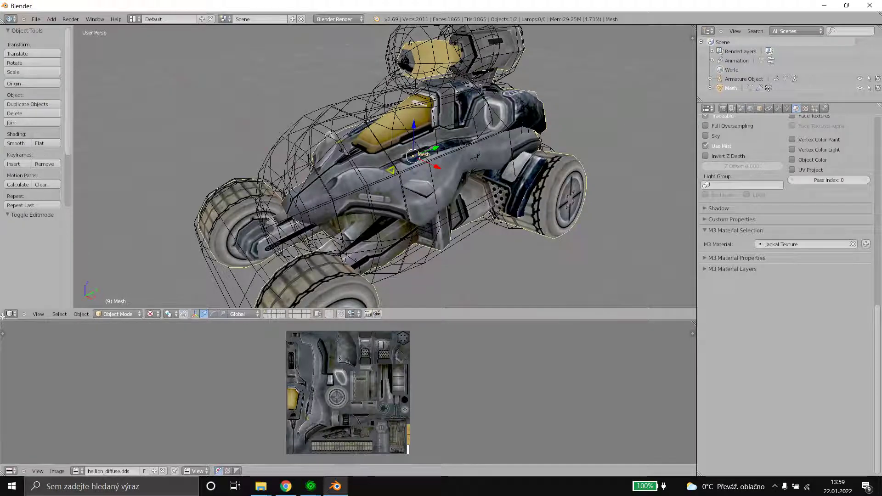
# Split the 3D view in two again and turn one half into a Graph Editor.
pyautogui.moveTo(2, 315); pyautogui.dragTo(347, 289)
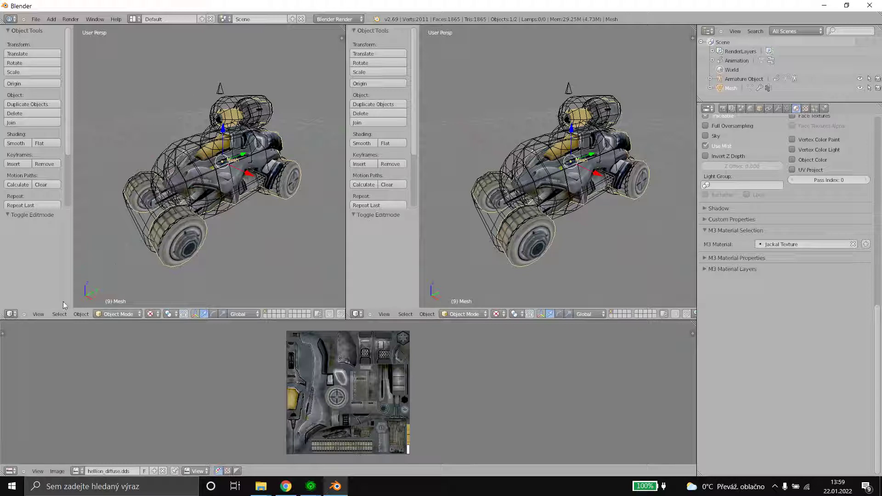
pyautogui.click(13, 314)
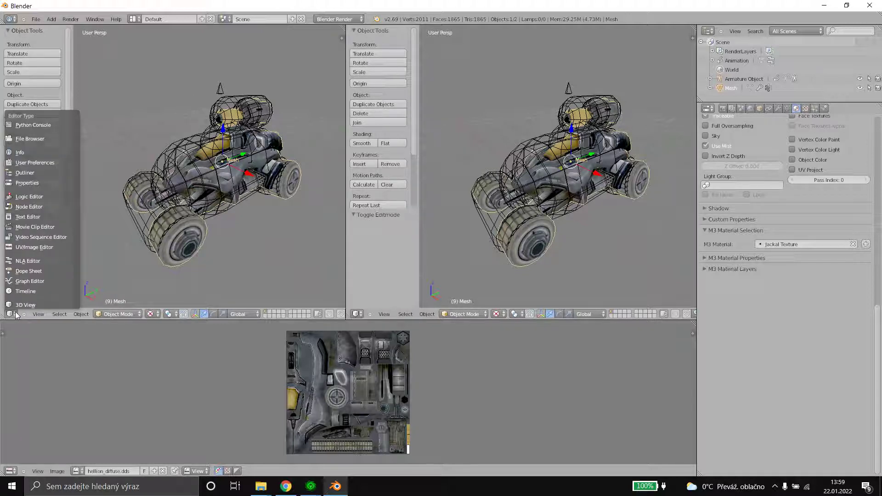
pyautogui.click(43, 282)
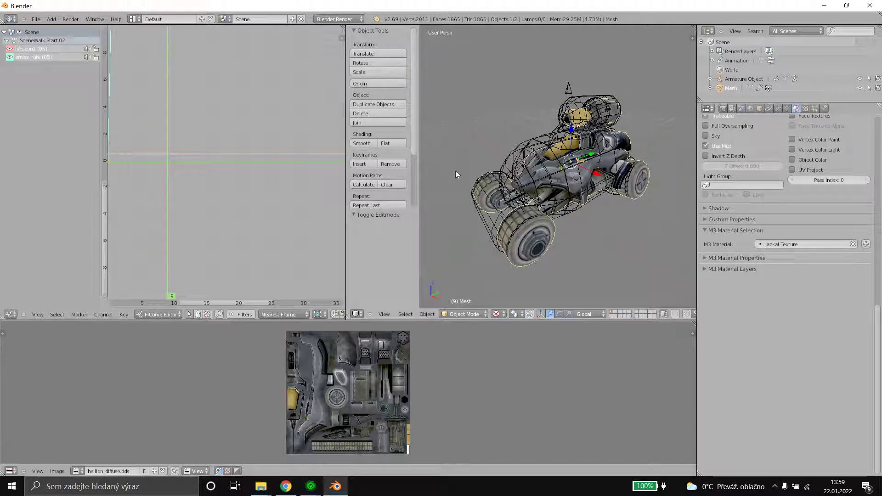
# Select the armature object around the vehicle and show the scene properties with the M3 settings.
pyautogui.rightClick(566, 168)
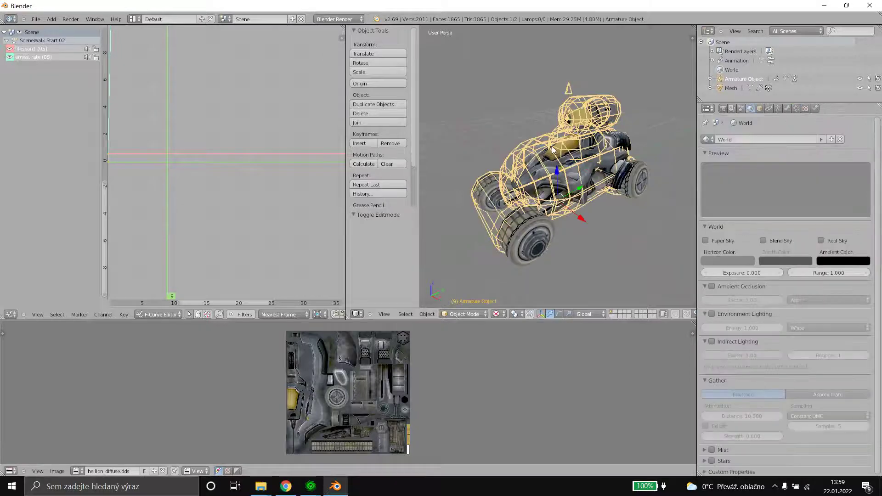
pyautogui.rightClick(538, 162)
pyautogui.rightClick(554, 145)
pyautogui.click(741, 109)
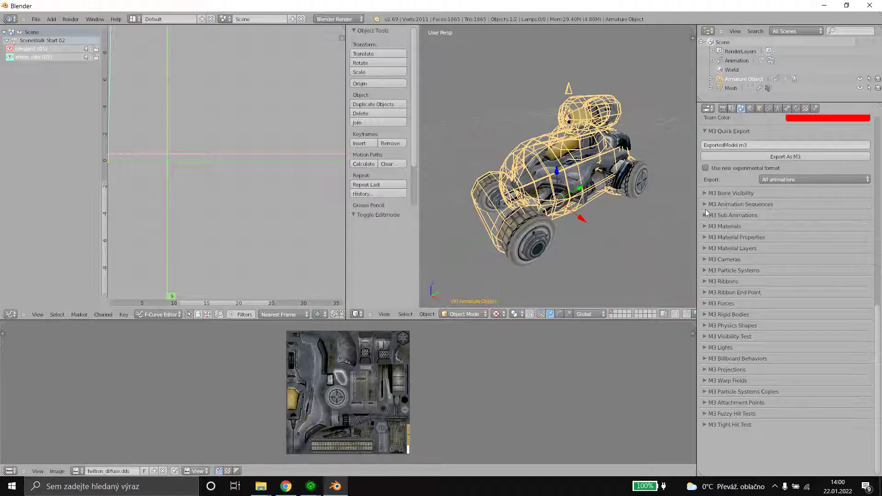
# Switch the armature to Pose Mode and select the large hit-test bone surrounding the hull.
pyautogui.click(475, 313)
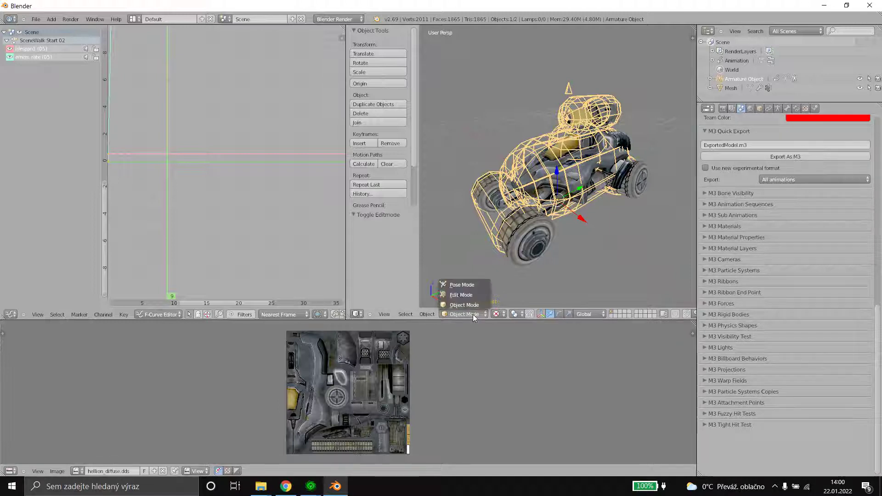
pyautogui.click(475, 284)
pyautogui.rightClick(553, 168)
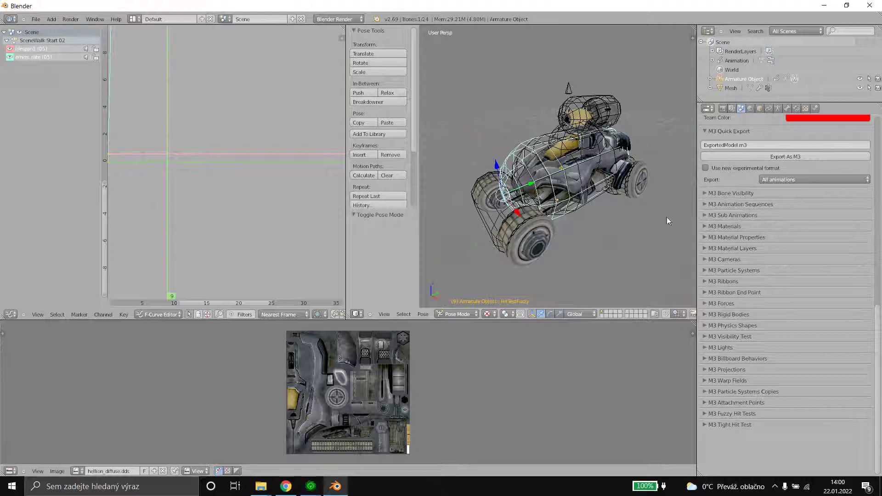
# Show the M3 animation sequences list in the scene properties and select the Stand sequence.
pyautogui.click(765, 212)
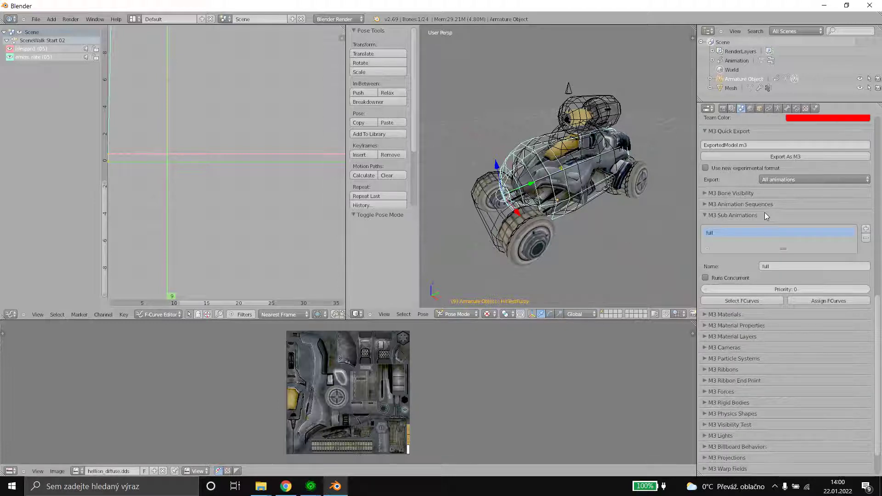
pyautogui.click(764, 213)
pyautogui.click(756, 202)
pyautogui.scroll(5, 741, 245)
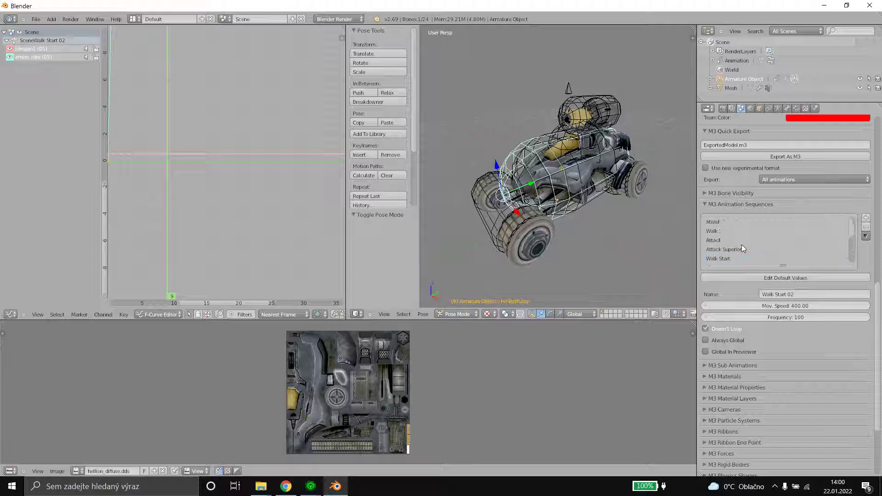
pyautogui.click(726, 222)
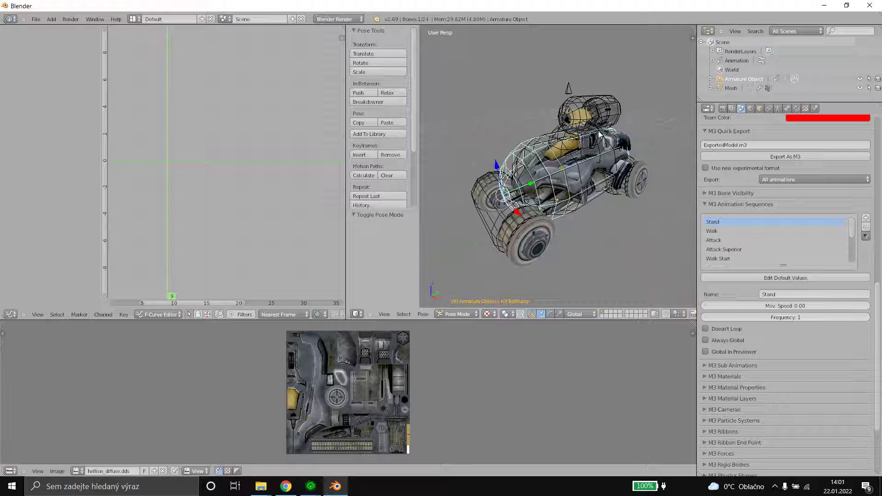
# Set the 3D view to Wireframe shading with the vehicle seen from its other side.
pyautogui.press('KP_6')
pyautogui.press('KP_6')
pyautogui.press('KP_6')
pyautogui.press('KP_6')
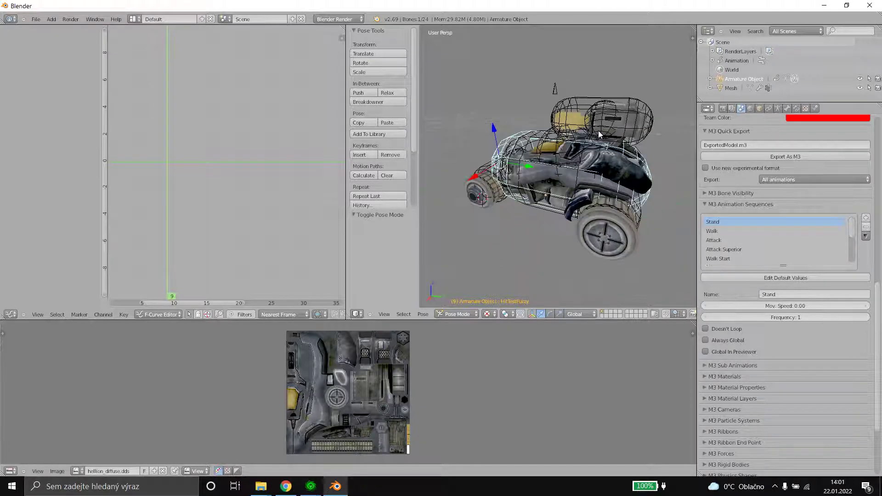
pyautogui.scroll(2, 598, 130)
pyautogui.click(490, 315)
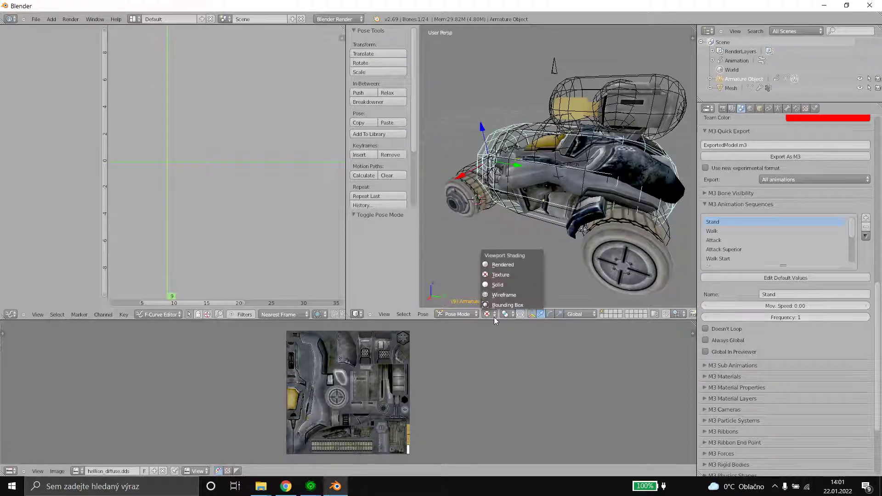
pyautogui.click(503, 295)
# Select the Ref_TurretZ bone at the turret's base and return the 3D view to Texture shading.
pyautogui.rightClick(621, 119)
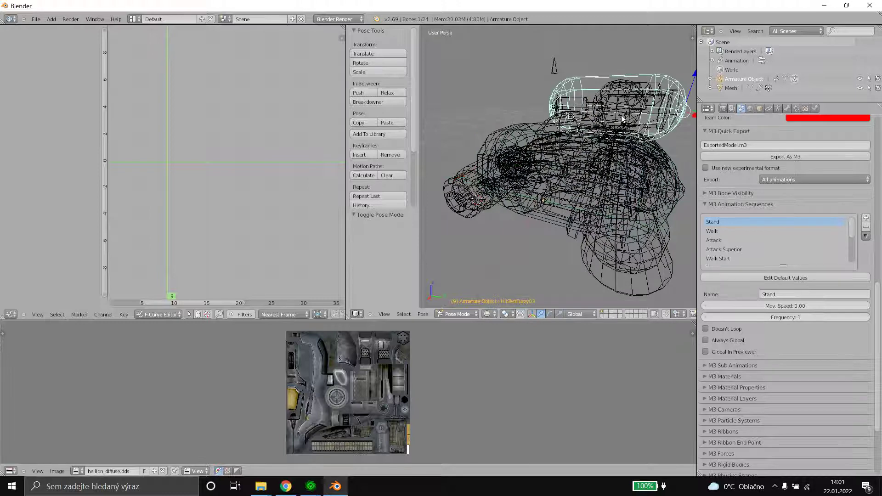
pyautogui.rightClick(623, 119)
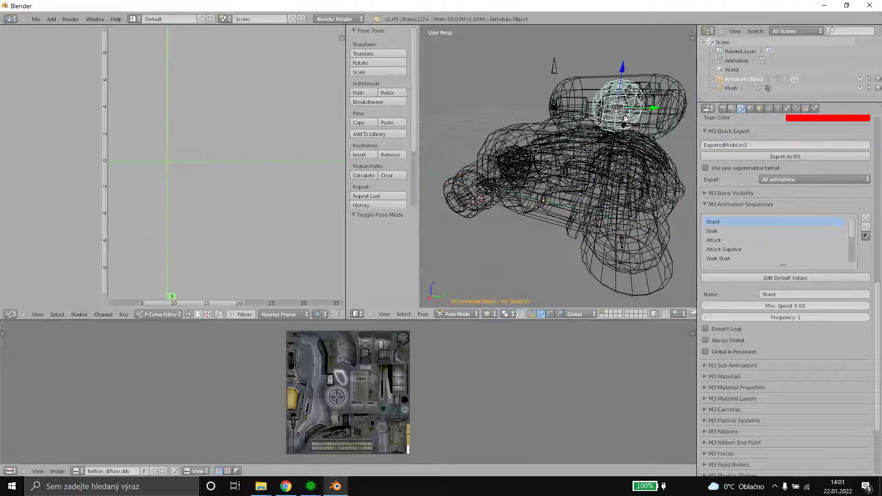
pyautogui.rightClick(624, 120)
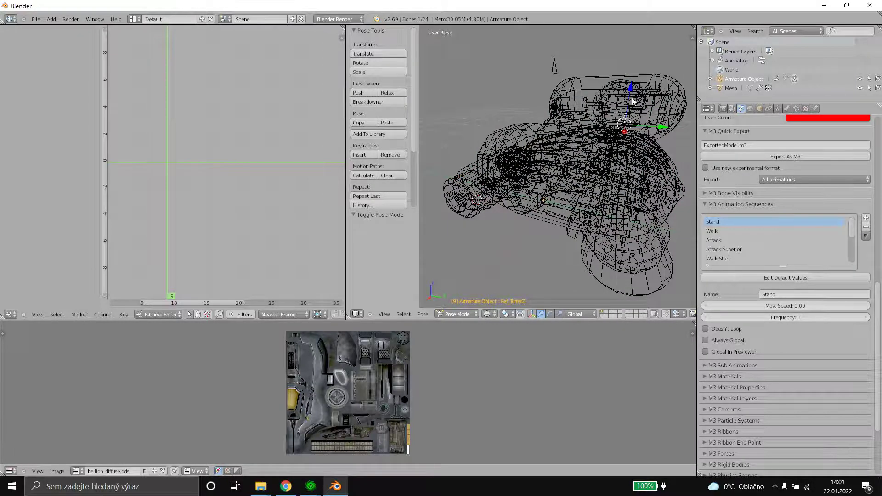
pyautogui.scroll(1, 629, 110)
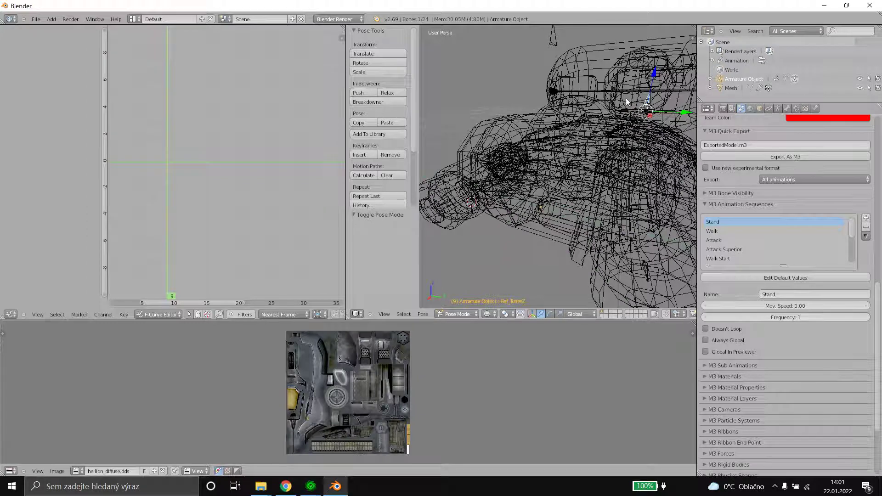
pyautogui.scroll(-2, 625, 102)
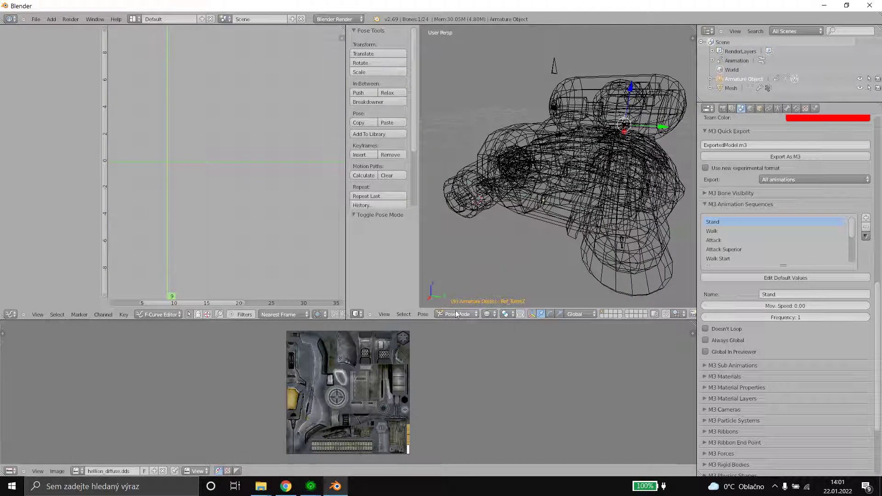
pyautogui.click(487, 314)
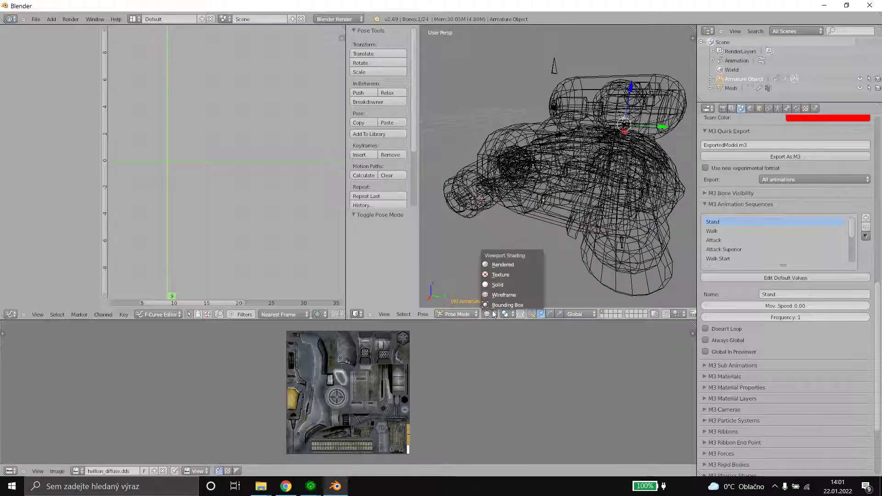
pyautogui.click(501, 275)
pyautogui.click(368, 63)
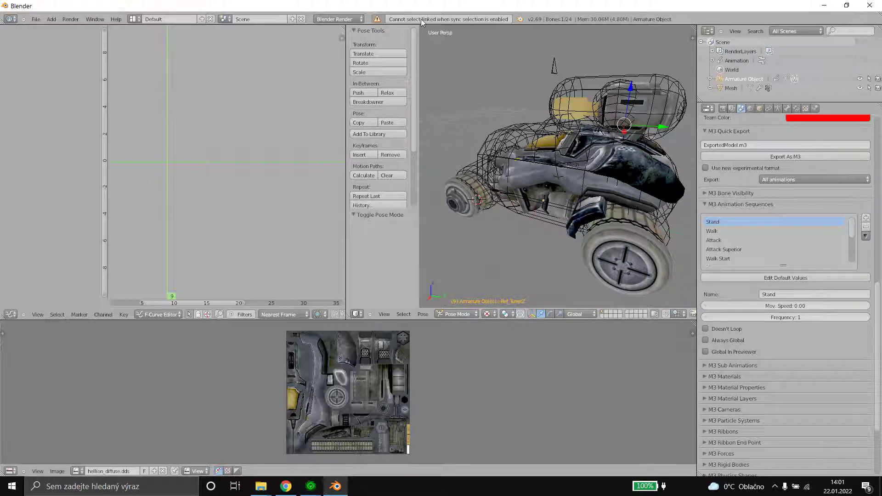
pyautogui.click(782, 108)
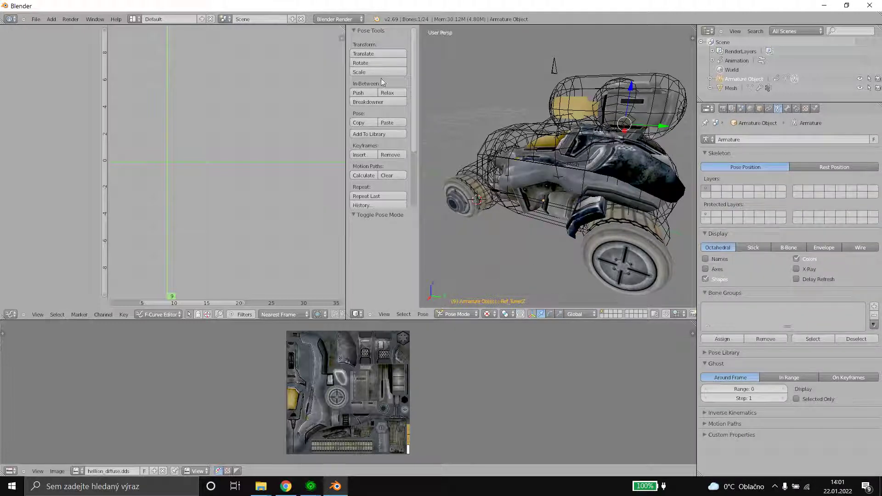
pyautogui.click(372, 65)
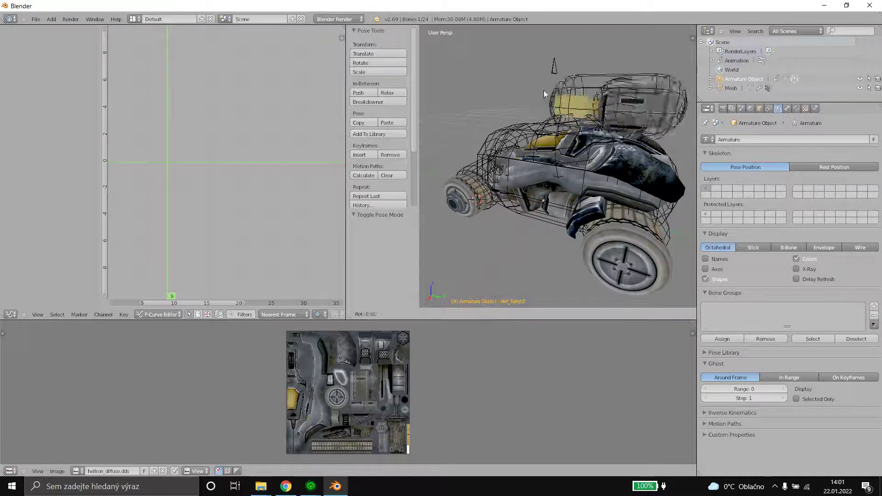
pyautogui.click(593, 98)
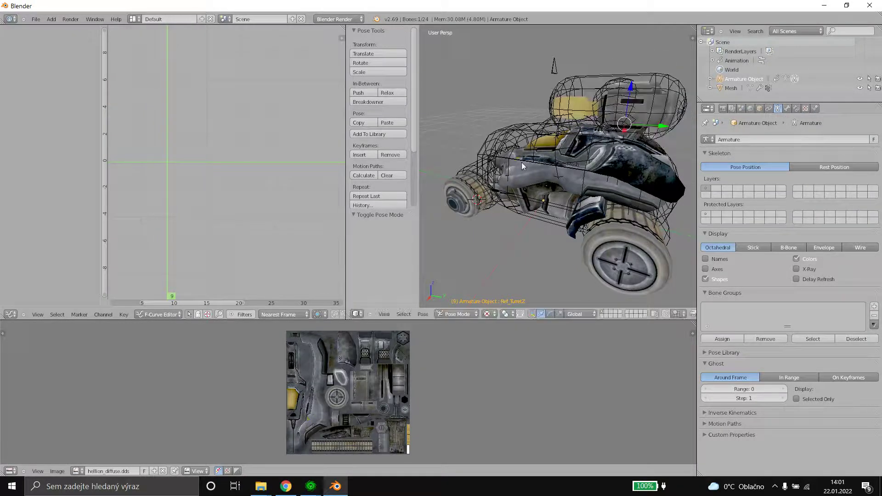
# Change the image editor below the 3D view into a Timeline and reduce its height.
pyautogui.scroll(-4, 522, 162)
pyautogui.scroll(-3, 277, 170)
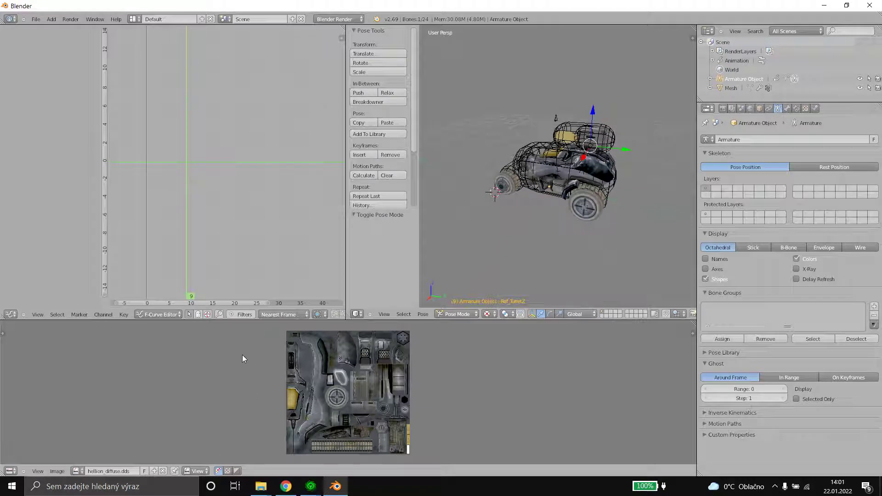
pyautogui.click(10, 471)
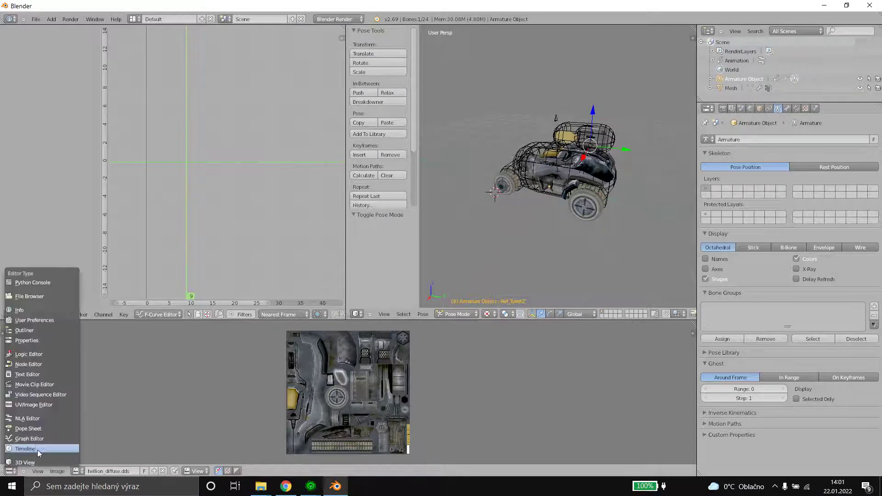
pyautogui.click(37, 449)
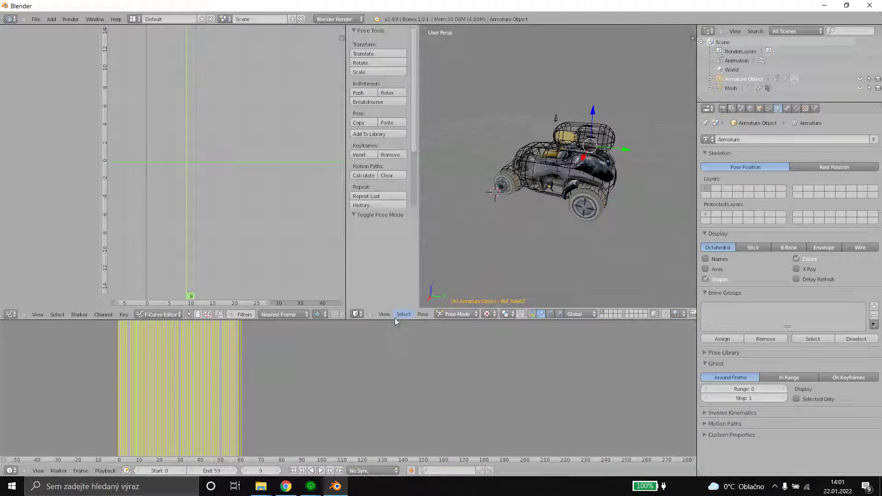
pyautogui.moveTo(397, 320); pyautogui.dragTo(275, 385)
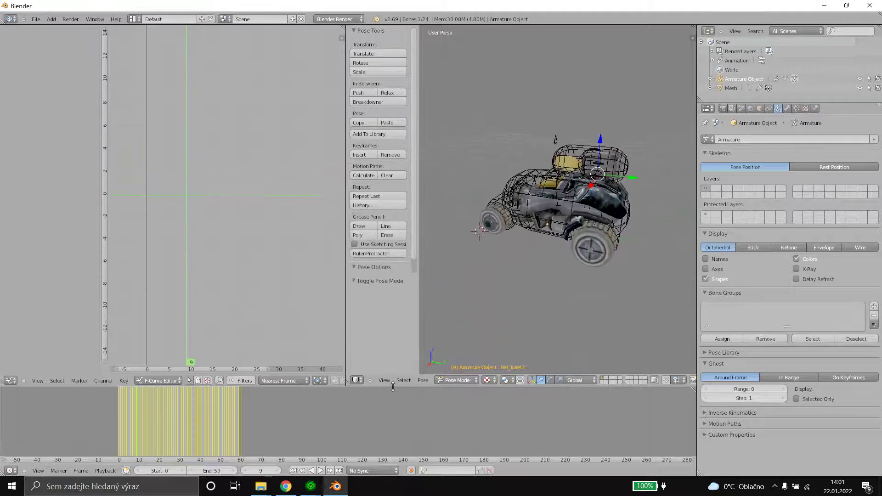
# Insert a Rotation keyframe for the turret bone at frame 0.
pyautogui.click(108, 398)
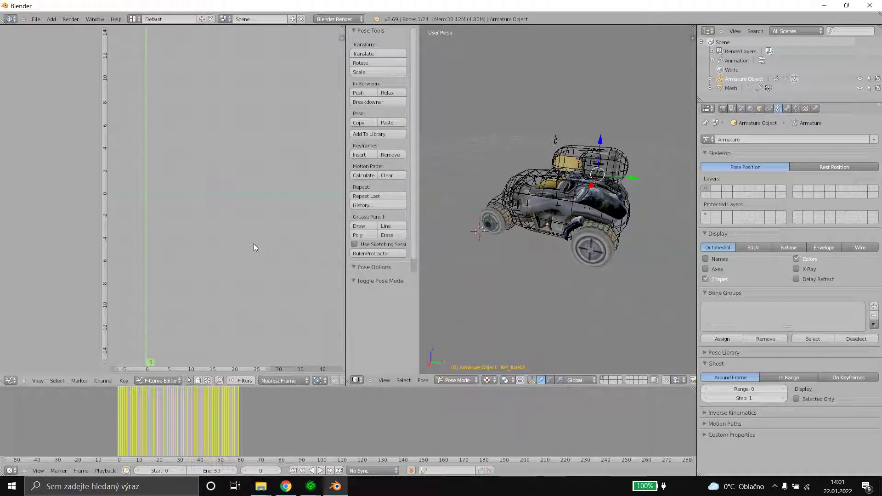
pyautogui.press('i')
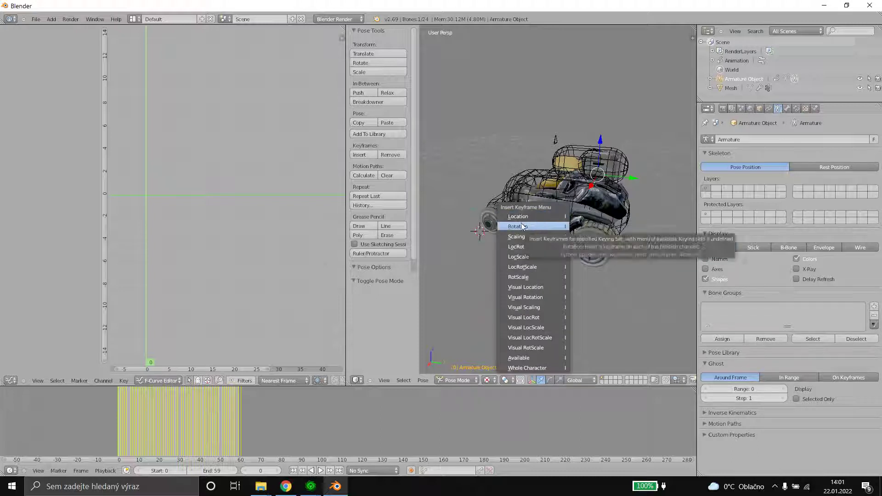
pyautogui.press('i')
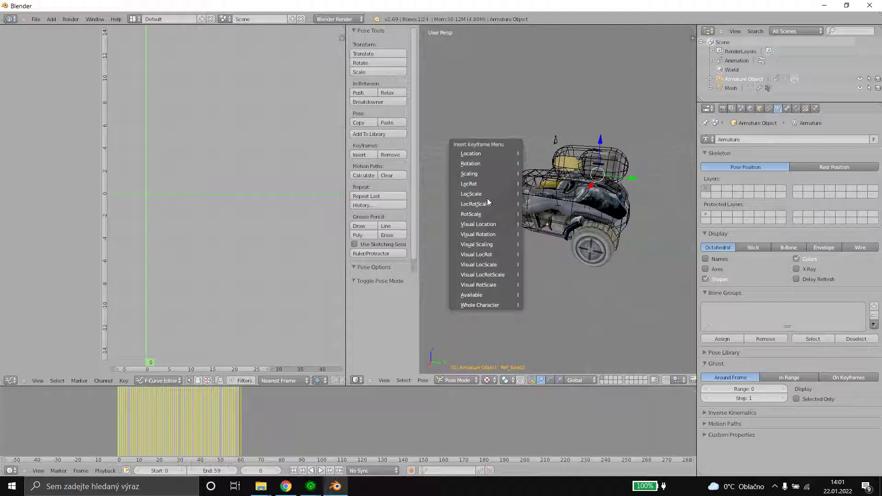
pyautogui.click(484, 165)
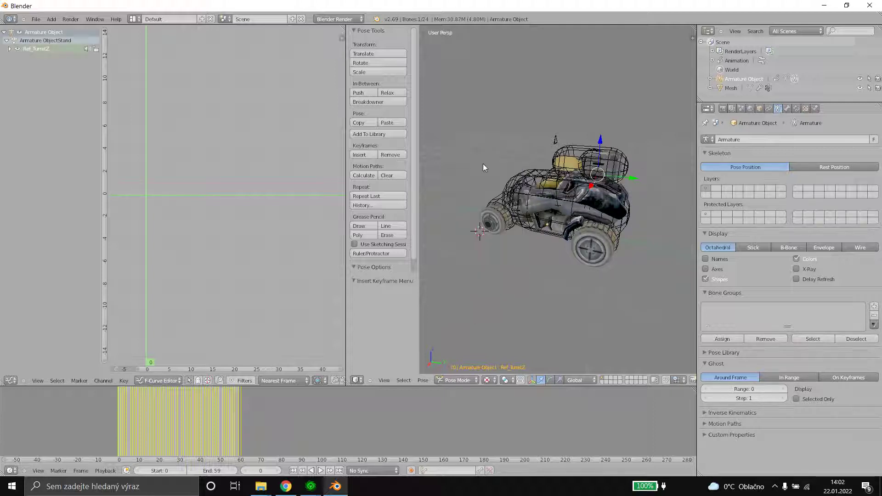
# Insert a Rotation keyframe for the turret bone at frame 60 with its orientation unaltered.
pyautogui.moveTo(116, 398); pyautogui.dragTo(241, 401)
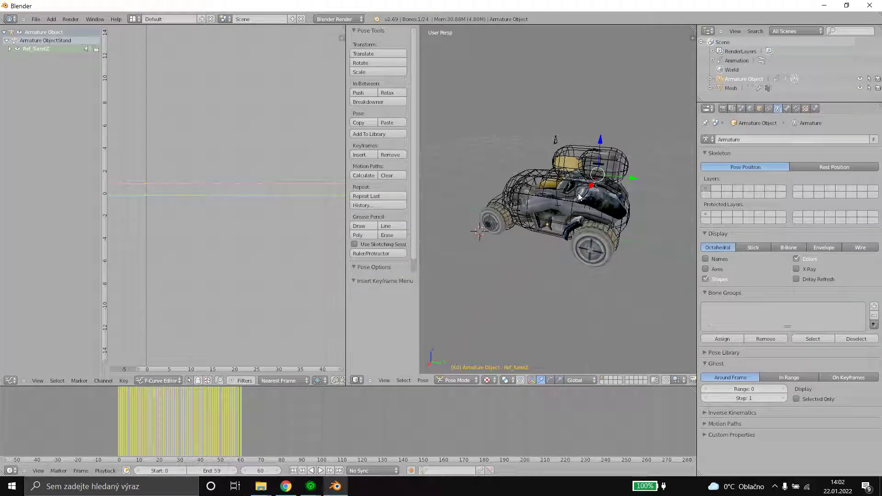
pyautogui.press('i')
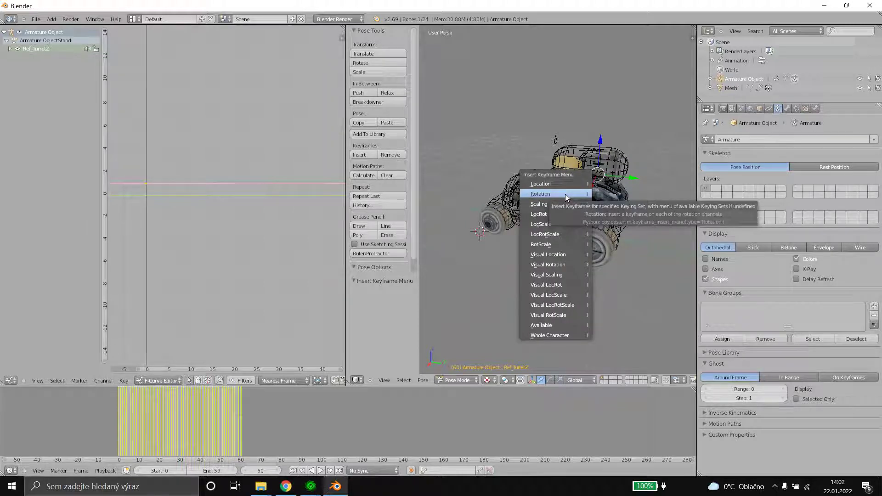
pyautogui.click(565, 194)
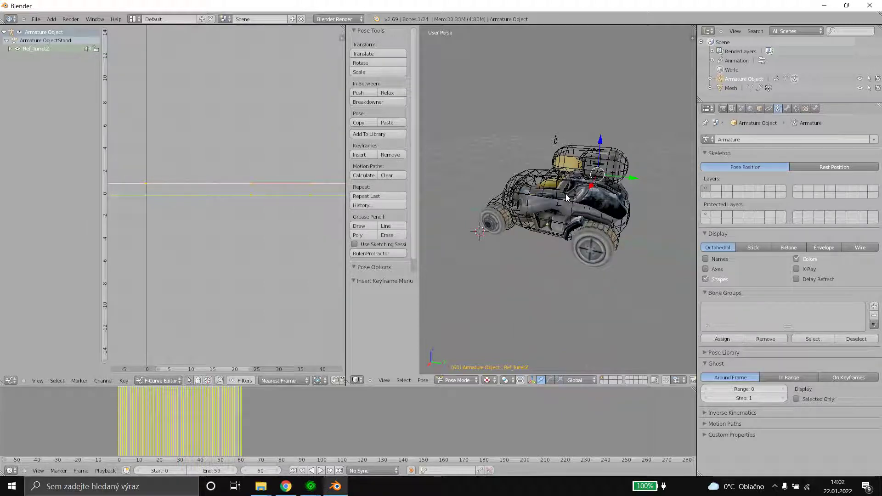
# At frame 30, rotate the turret bone about -27.6° around the global X axis and insert a Rotation keyframe.
pyautogui.hotkey('shift', 'Left')
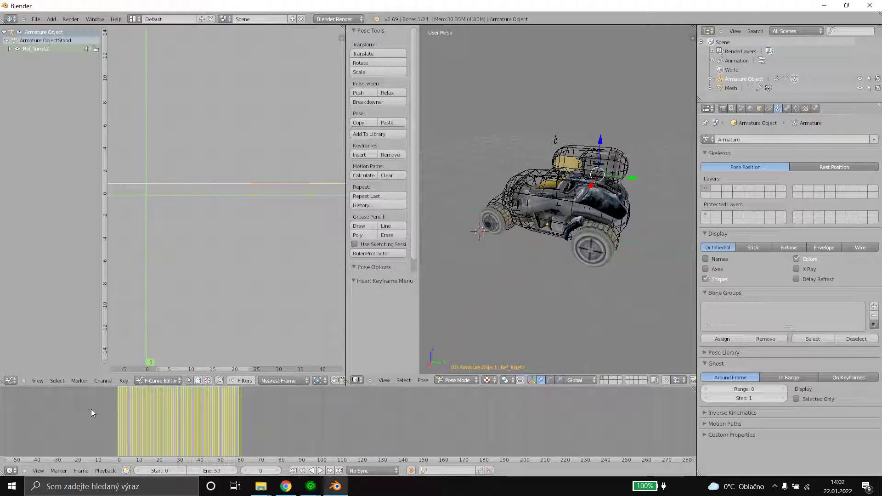
pyautogui.moveTo(94, 409); pyautogui.dragTo(240, 412)
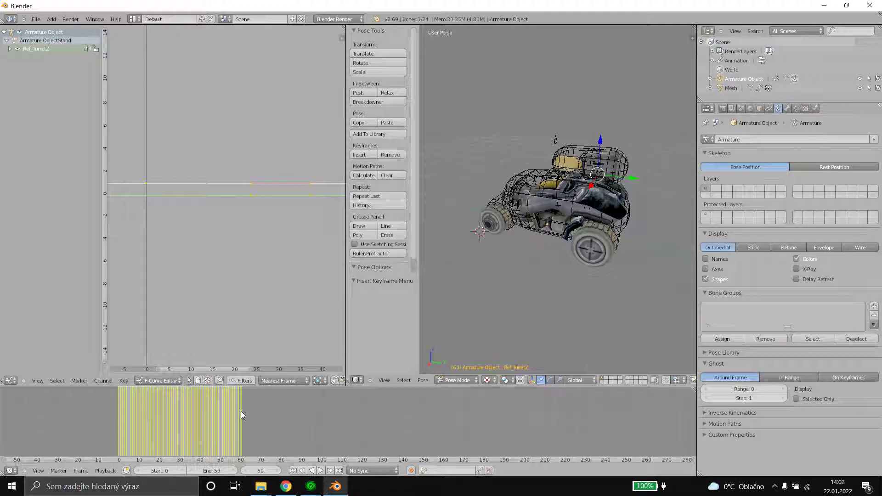
pyautogui.moveTo(241, 411); pyautogui.dragTo(179, 408)
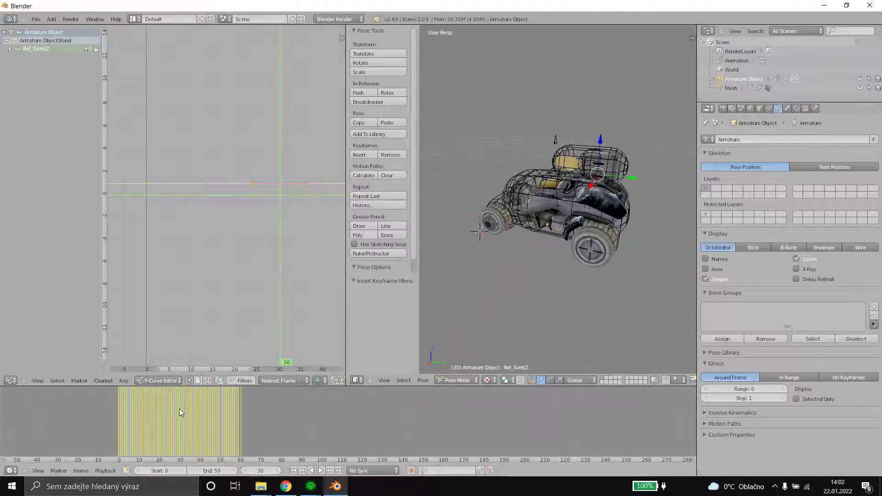
pyautogui.click(368, 60)
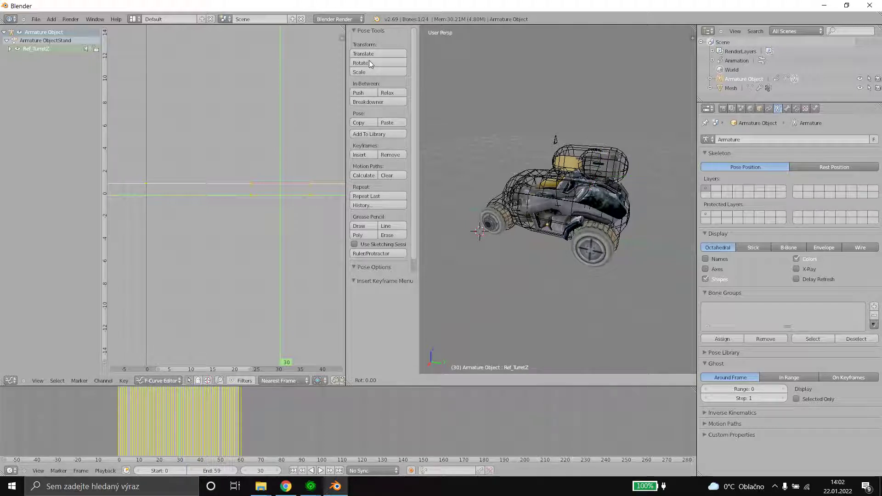
pyautogui.press('x')
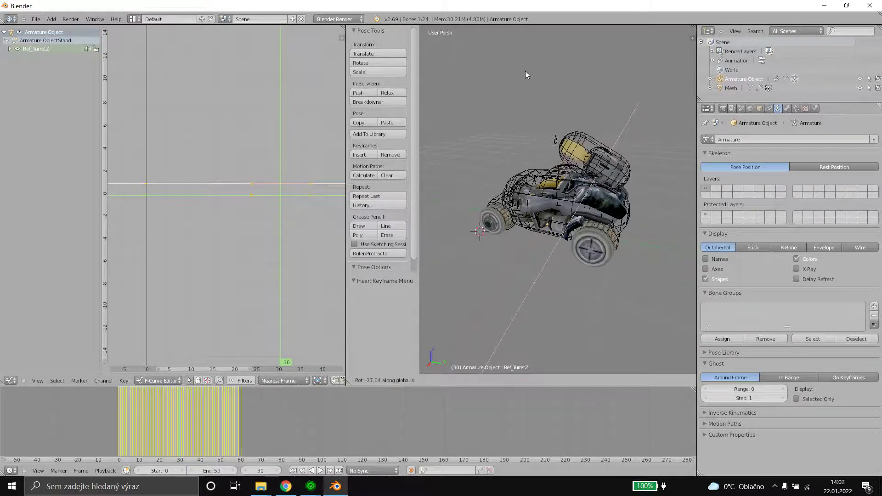
pyautogui.click(527, 74)
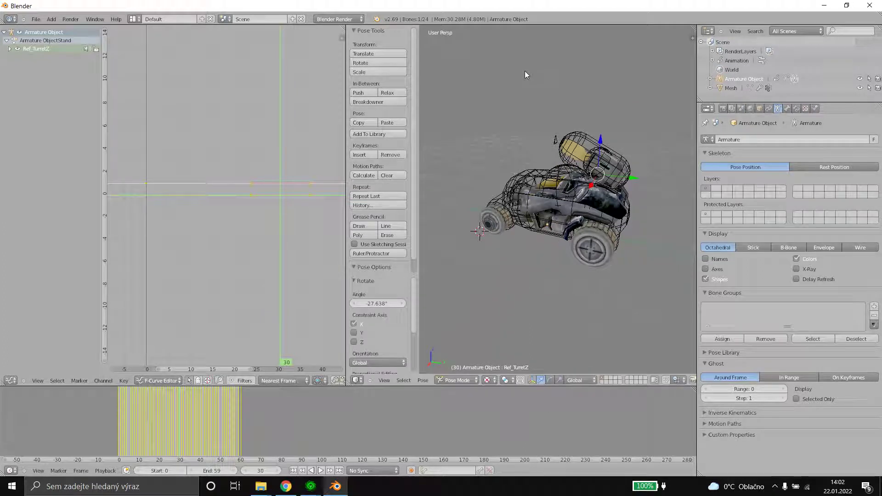
pyautogui.press('i')
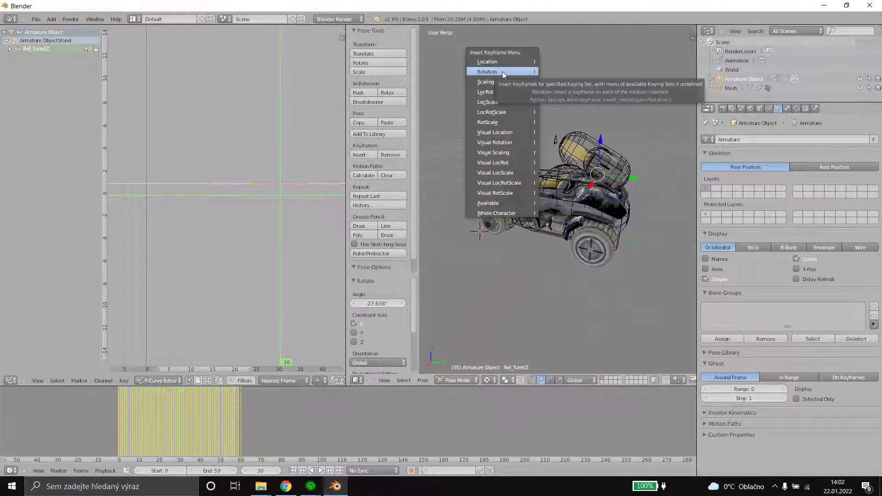
pyautogui.click(502, 71)
# Scrub the timeline back to frame 0 to preview the turret's tilting motion.
pyautogui.press('Down')
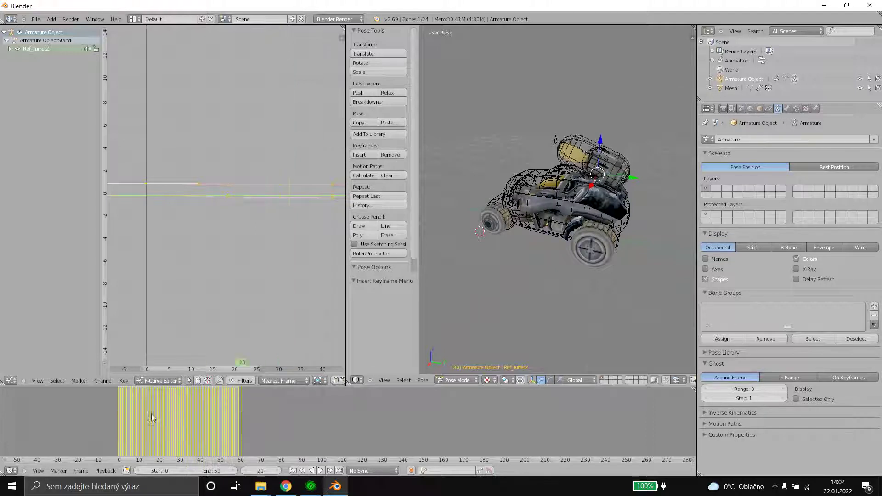
pyautogui.moveTo(153, 418); pyautogui.dragTo(86, 413)
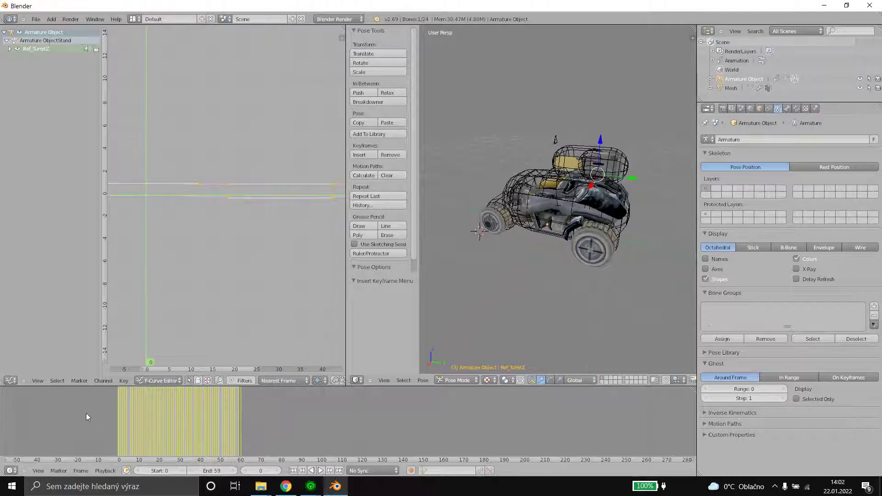
# Play the turret animation and stop it, then close the F-Curve editor area by expanding the 3D view over it.
pyautogui.click(321, 470)
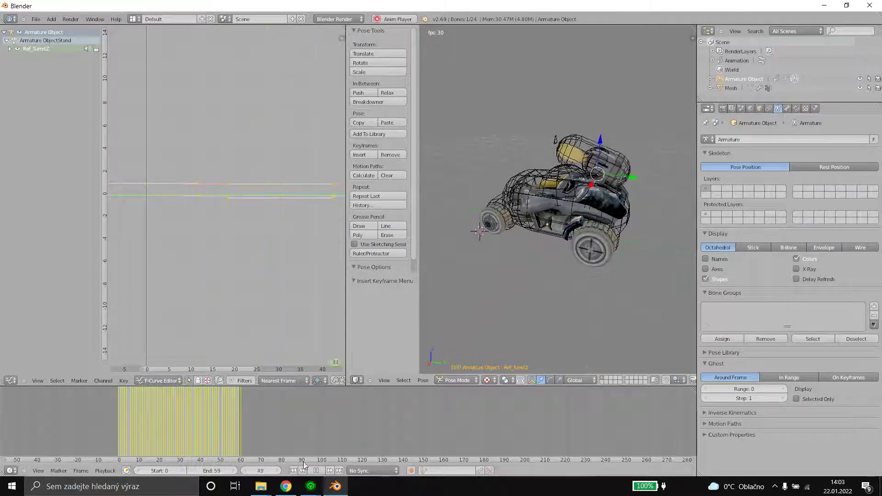
pyautogui.click(315, 470)
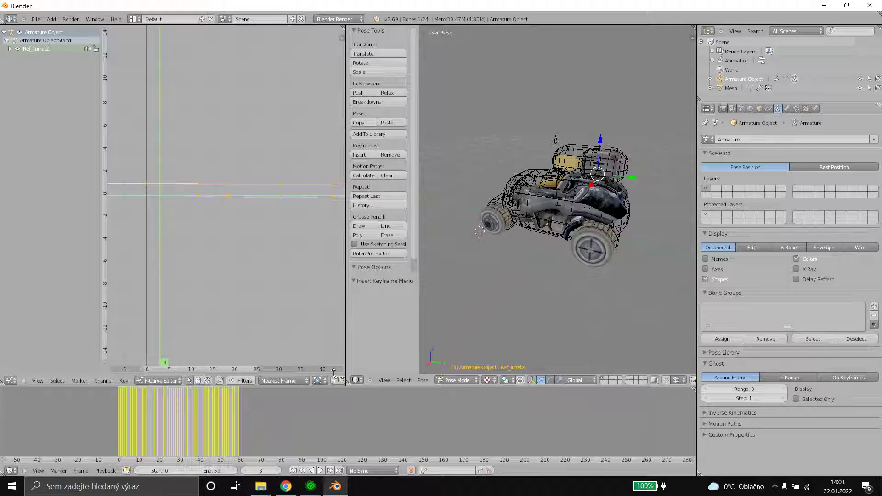
pyautogui.moveTo(340, 384); pyautogui.dragTo(275, 299)
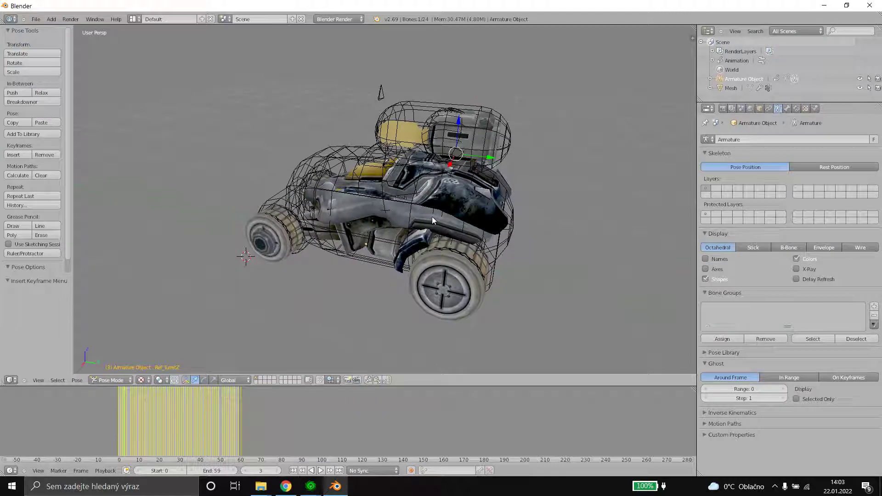
# Leave Pose Mode for Object Mode, select the vehicle mesh and enter Edit Mode on it.
pyautogui.moveTo(431, 218); pyautogui.dragTo(478, 168, button='middle')
pyautogui.rightClick(477, 168)
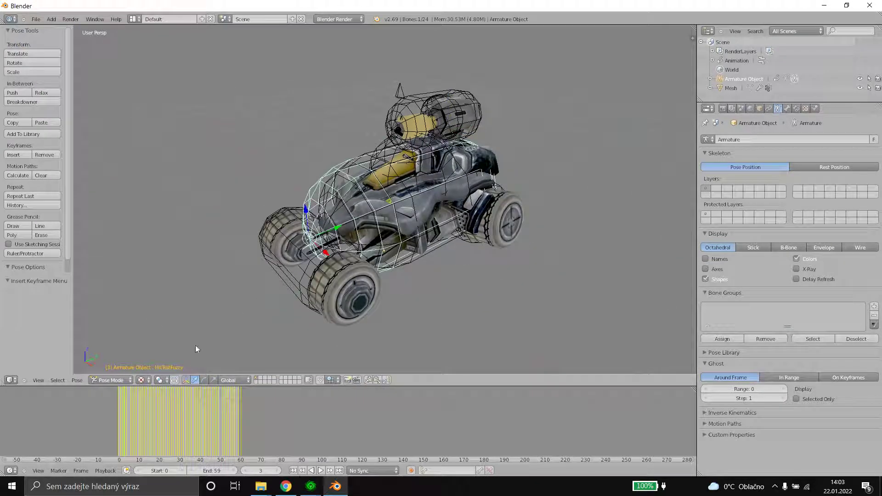
pyautogui.click(121, 382)
pyautogui.click(102, 372)
pyautogui.rightClick(334, 293)
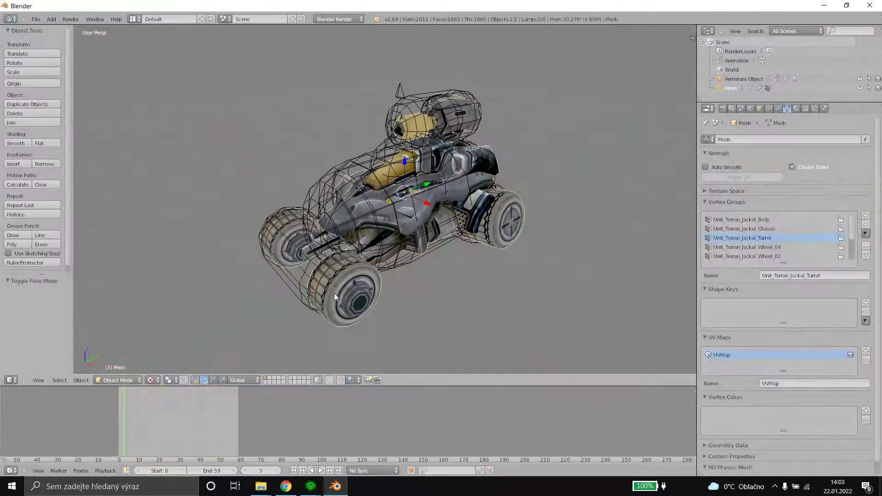
pyautogui.click(126, 382)
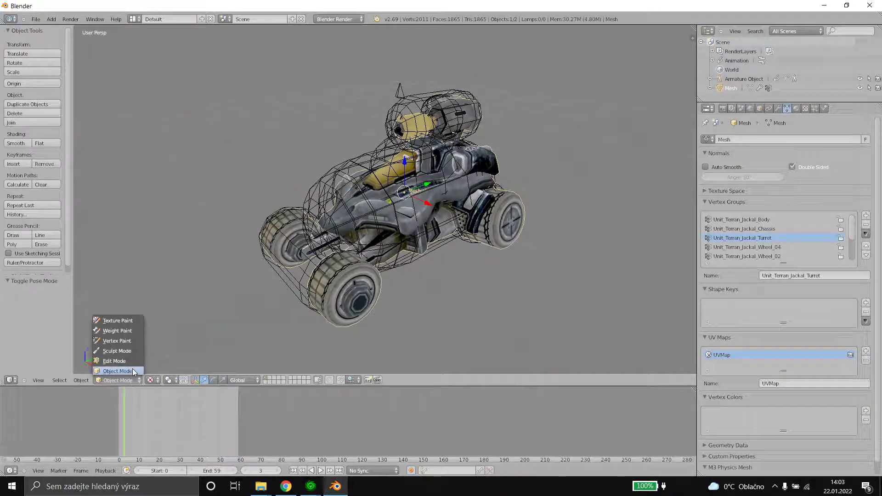
pyautogui.click(114, 361)
# Pick several faces on the upper part of the yellow cockpit canopy from the front of the vehicle.
pyautogui.scroll(2, 416, 156)
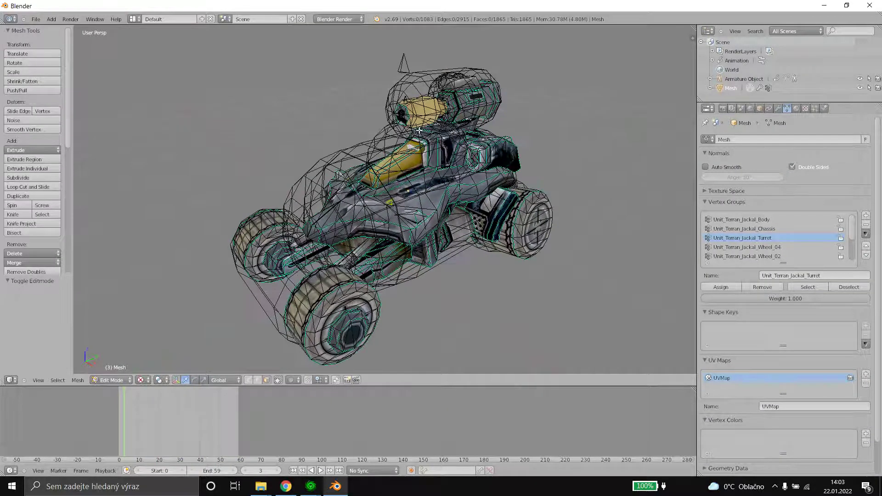
pyautogui.press('KP_4')
pyautogui.press('KP_4')
pyautogui.press('KP_4')
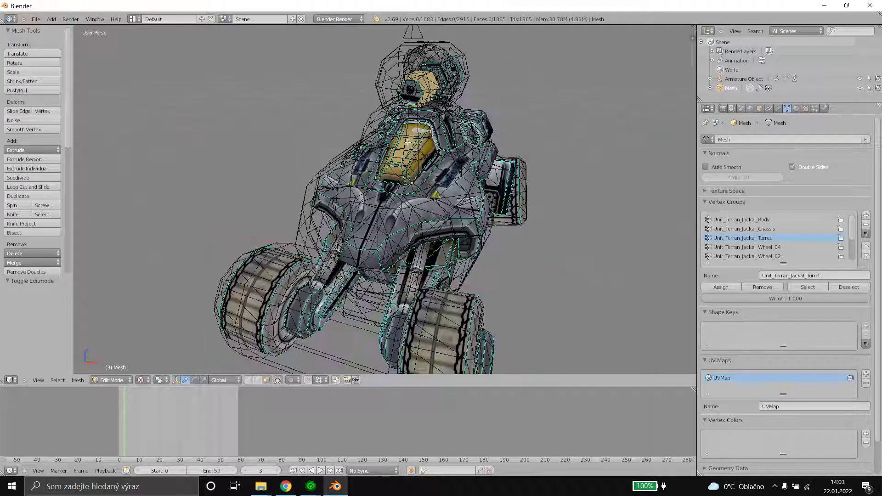
pyautogui.rightClick(407, 143)
pyautogui.press('KP_8')
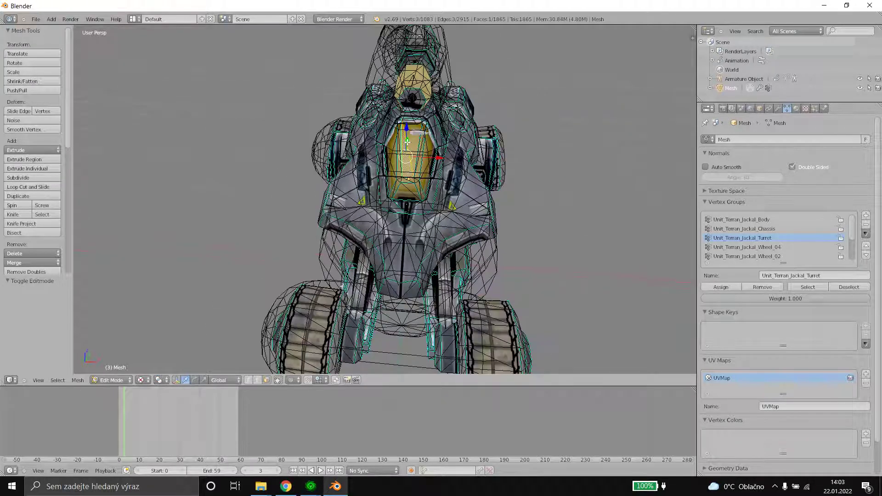
pyautogui.keyDown('shift'); pyautogui.rightClick(415, 144); pyautogui.keyUp('shift')
pyautogui.keyDown('shift'); pyautogui.rightClick(398, 144); pyautogui.keyUp('shift')
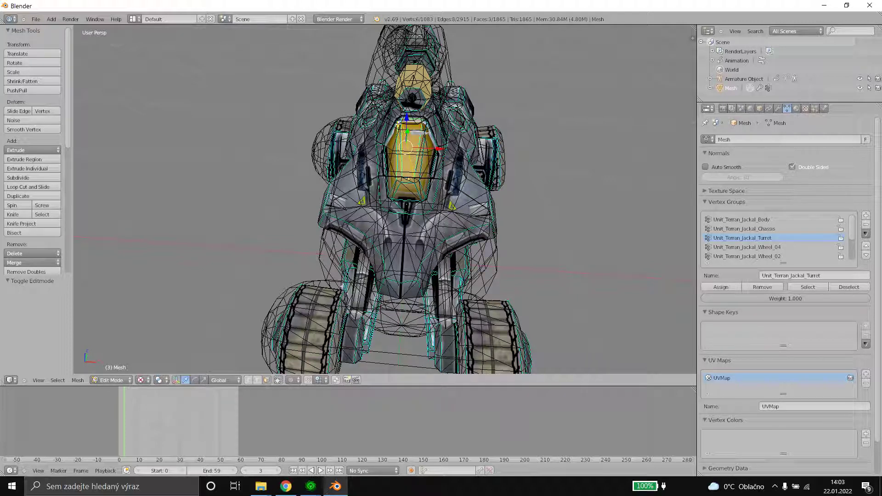
pyautogui.rightClick(422, 124)
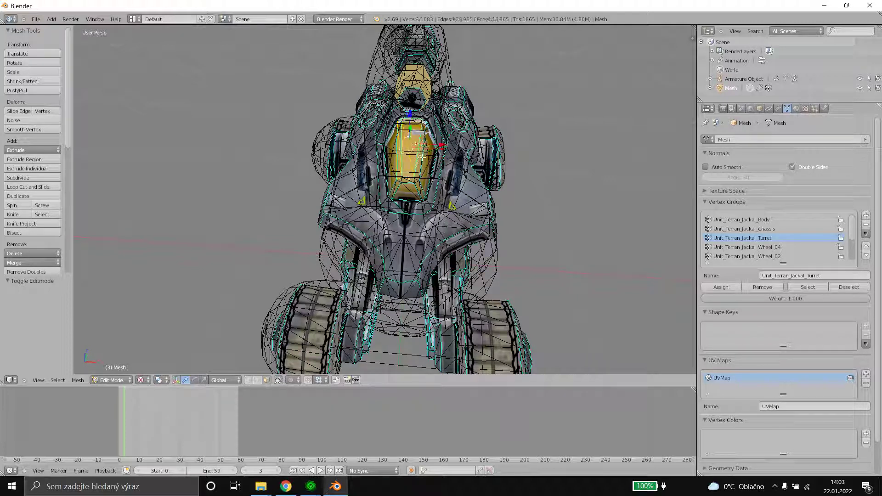
pyautogui.keyDown('shift'); pyautogui.rightClick(420, 158); pyautogui.keyUp('shift')
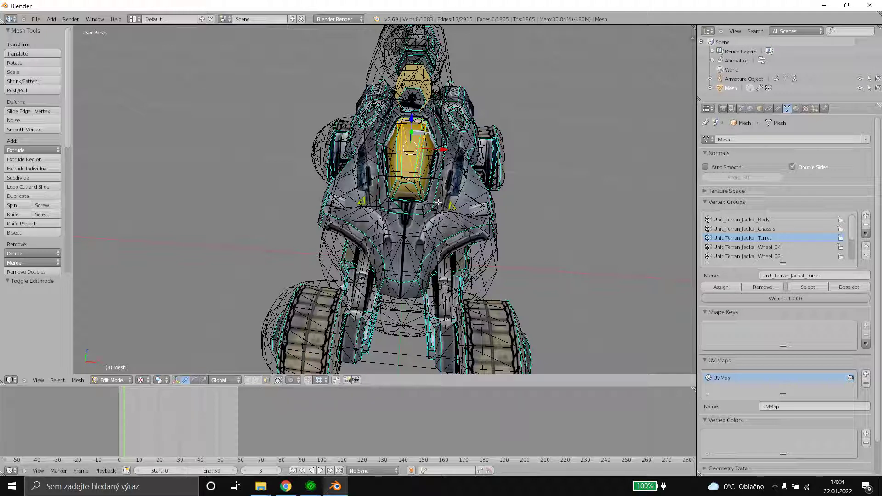
# In vertex select mode, move the front tip vertex of the hood about -0.088 along the global Y axis.
pyautogui.click(248, 380)
pyautogui.rightClick(401, 298)
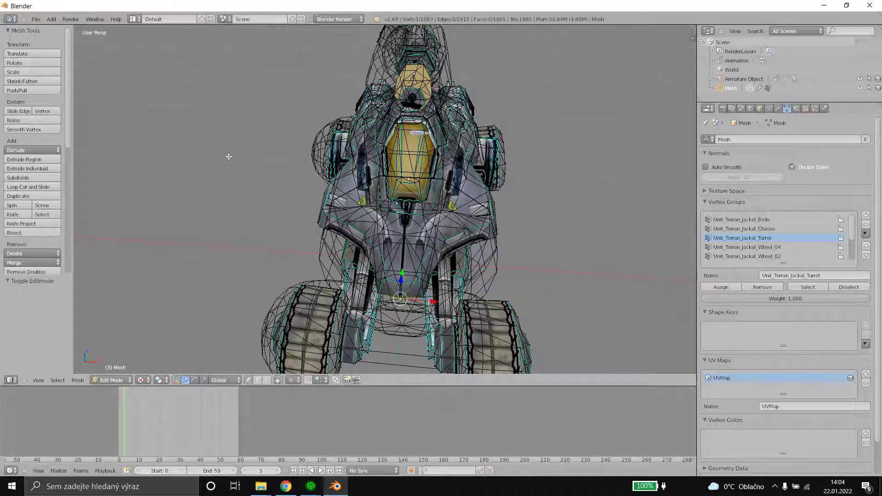
pyautogui.scroll(1, 420, 290)
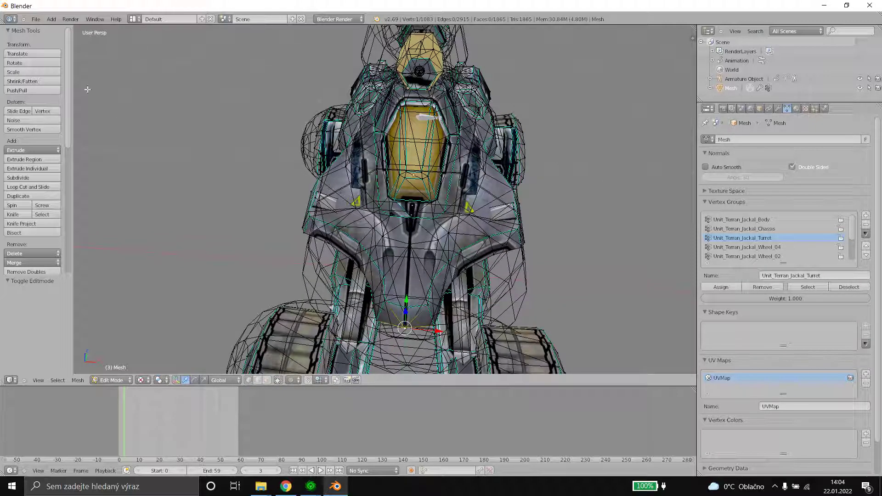
pyautogui.scroll(-2, 32, 54)
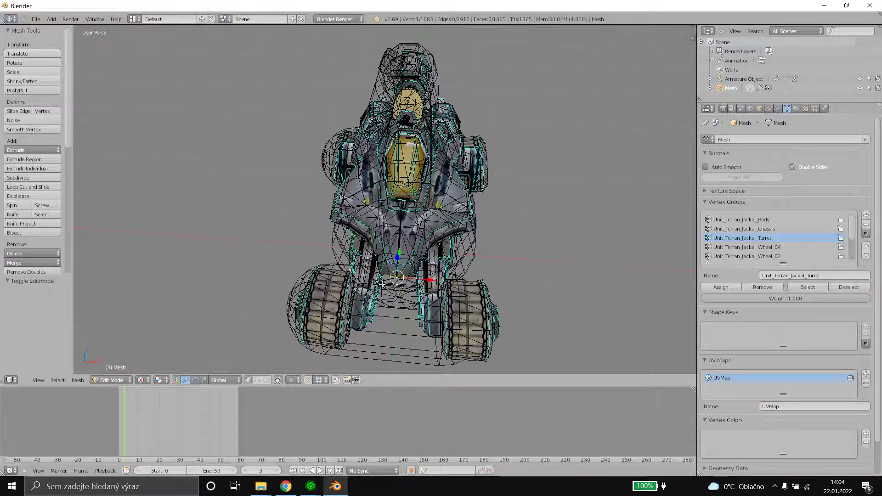
pyautogui.moveTo(381, 273); pyautogui.dragTo(328, 287, button='middle')
pyautogui.scroll(2, 331, 285)
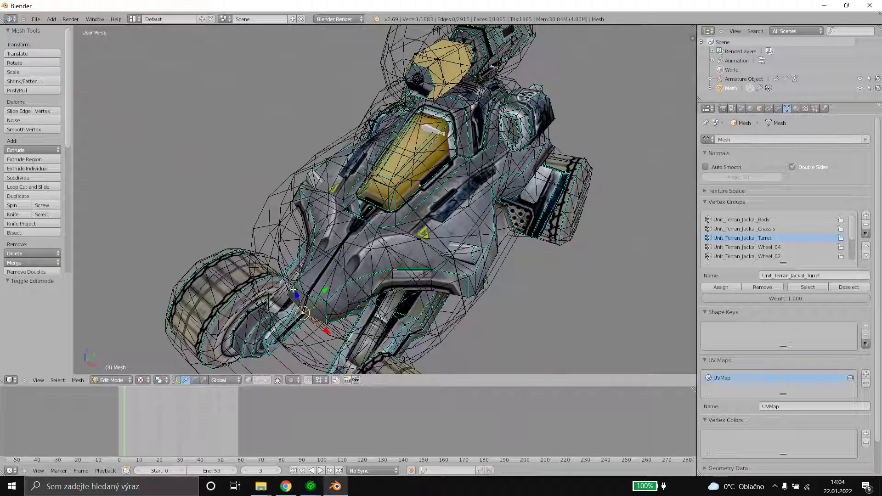
pyautogui.click(51, 56)
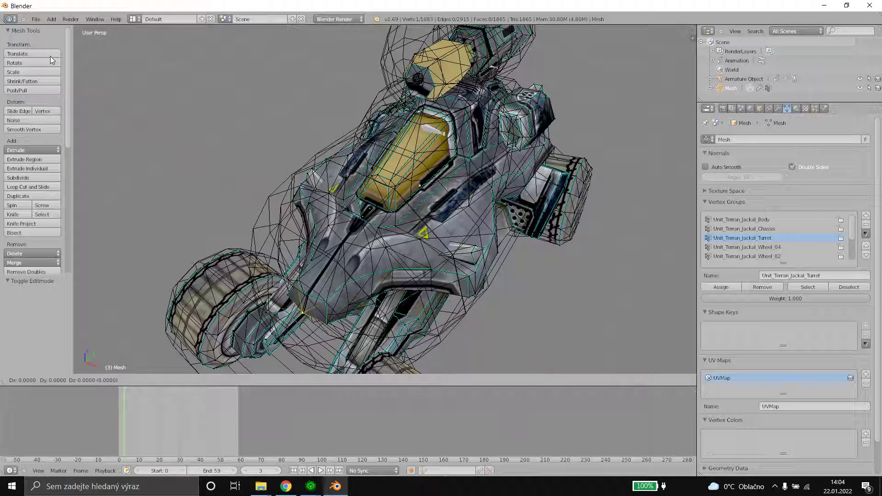
pyautogui.press('y')
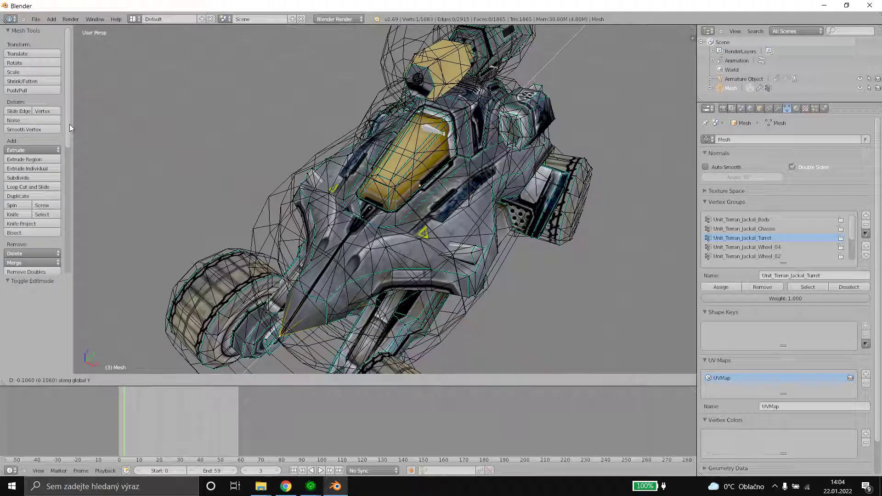
pyautogui.click(90, 141)
pyautogui.moveTo(357, 215)
pyautogui.mouseDown(button='middle')
pyautogui.moveTo(321, 227)
pyautogui.moveTo(357, 216)
pyautogui.mouseUp(button='middle')
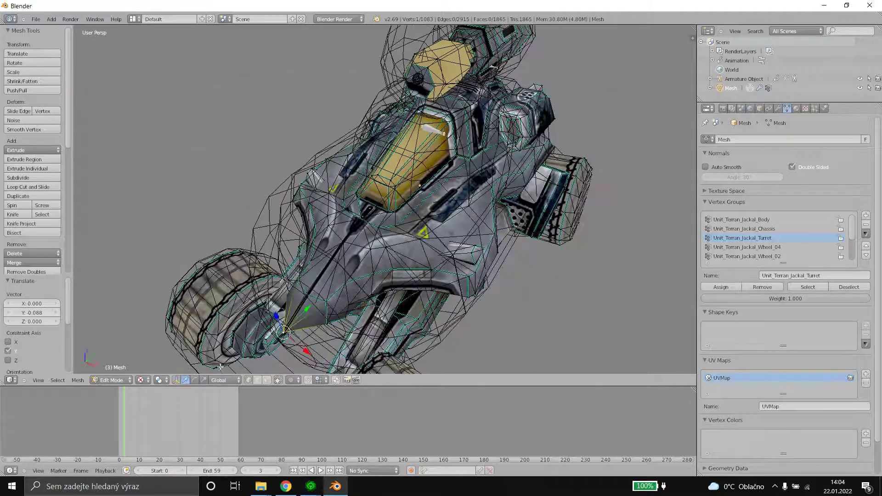
# Clear the vertex selection and, in face select mode, select the central faces of the yellow cockpit canopy.
pyautogui.press('a')
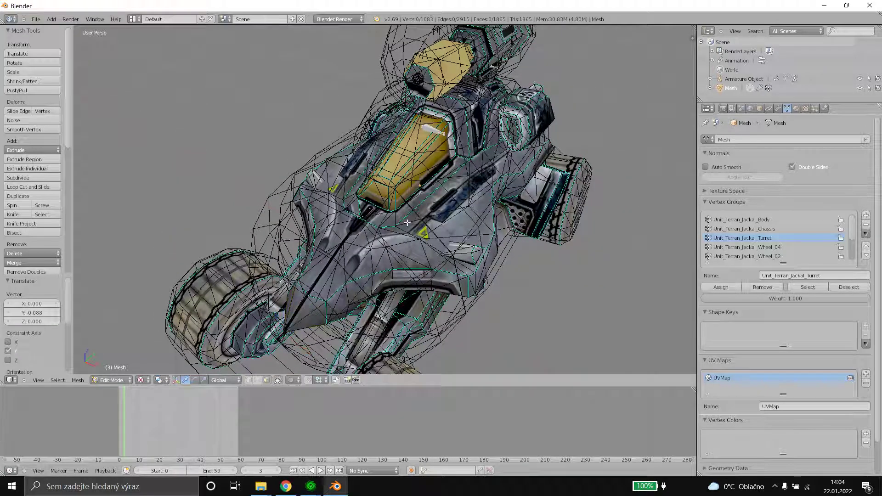
pyautogui.rightClick(410, 142)
pyautogui.keyDown('shift'); pyautogui.rightClick(403, 141); pyautogui.keyUp('shift')
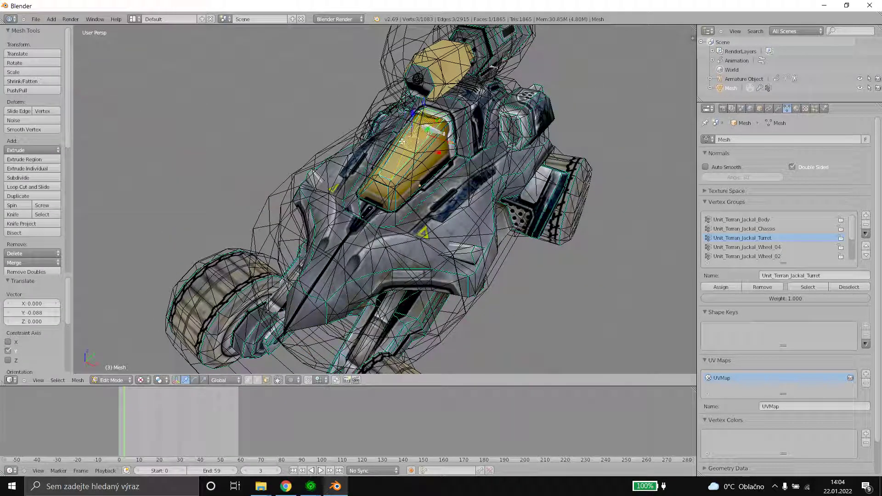
pyautogui.moveTo(403, 142); pyautogui.dragTo(402, 141, button='middle')
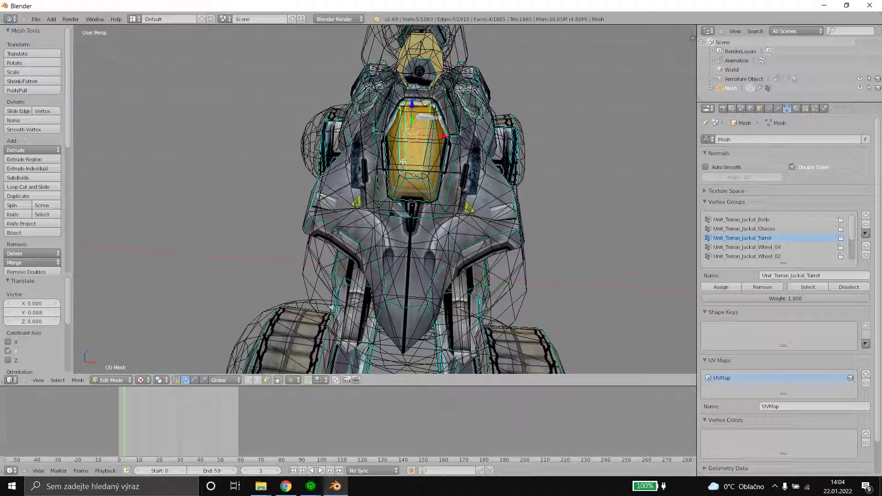
pyautogui.keyDown('shift'); pyautogui.rightClick(404, 176); pyautogui.keyUp('shift')
pyautogui.keyDown('shift'); pyautogui.rightClick(413, 176); pyautogui.keyUp('shift')
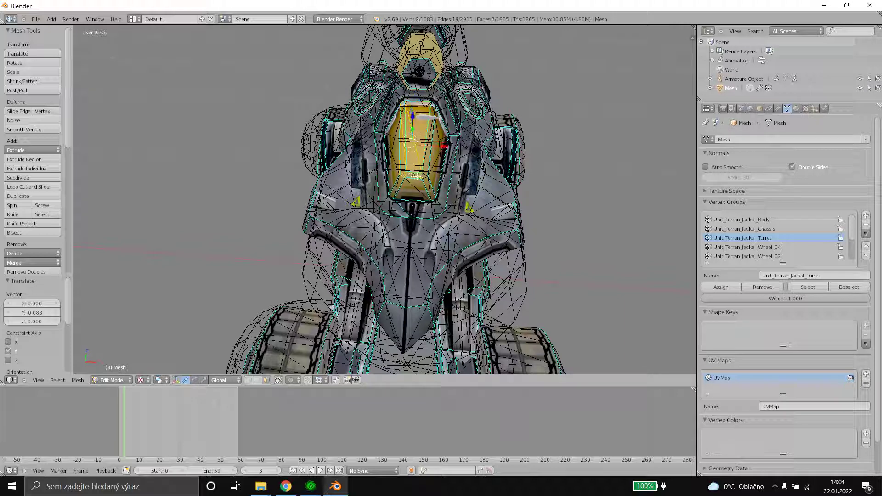
pyautogui.keyDown('shift'); pyautogui.rightClick(424, 175); pyautogui.keyUp('shift')
pyautogui.keyDown('shift'); pyautogui.rightClick(430, 145); pyautogui.keyUp('shift')
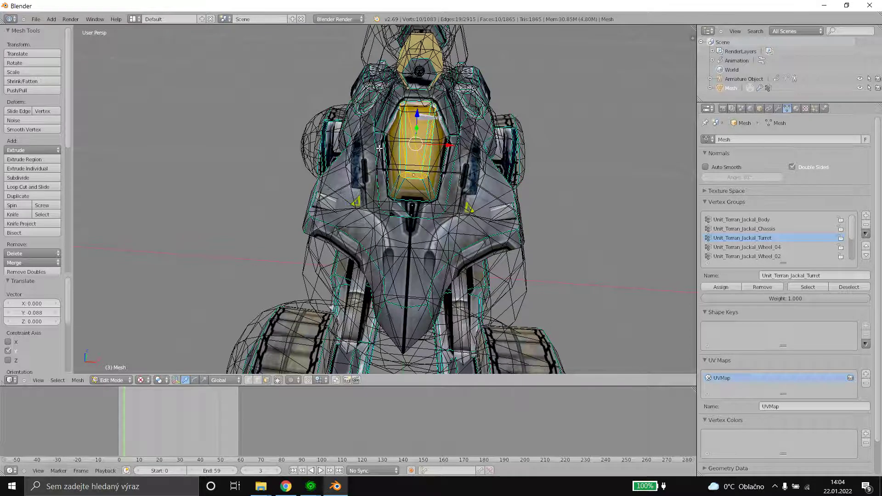
pyautogui.moveTo(380, 148); pyautogui.dragTo(353, 144, button='middle')
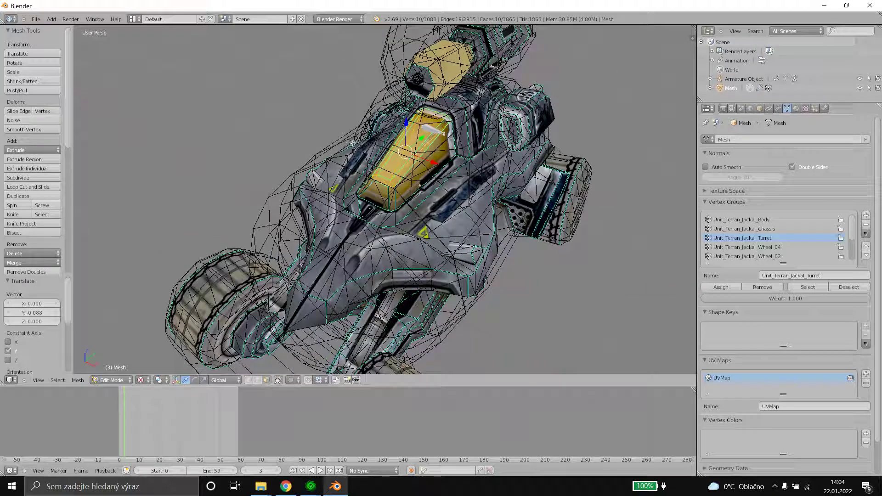
# Widen the selected canopy faces along the global X axis in three scalings of about 1.129, 1.155 and 1.129.
pyautogui.click(54, 72)
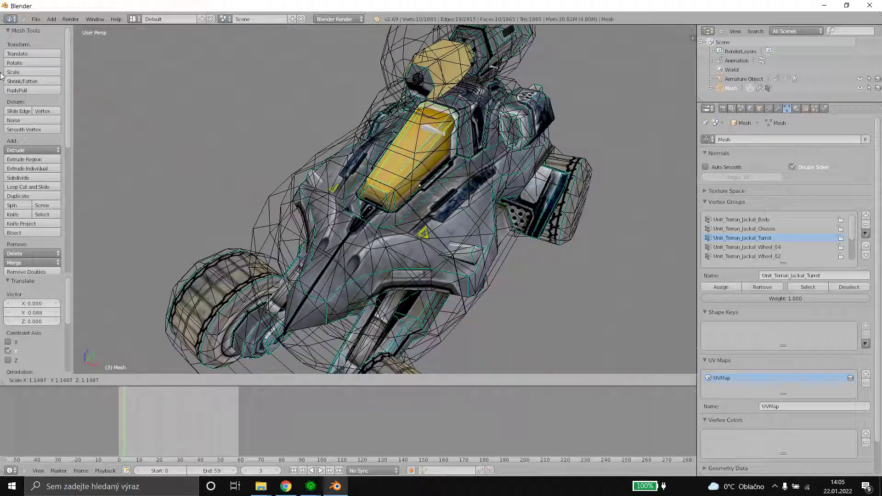
pyautogui.rightClick(21, 76)
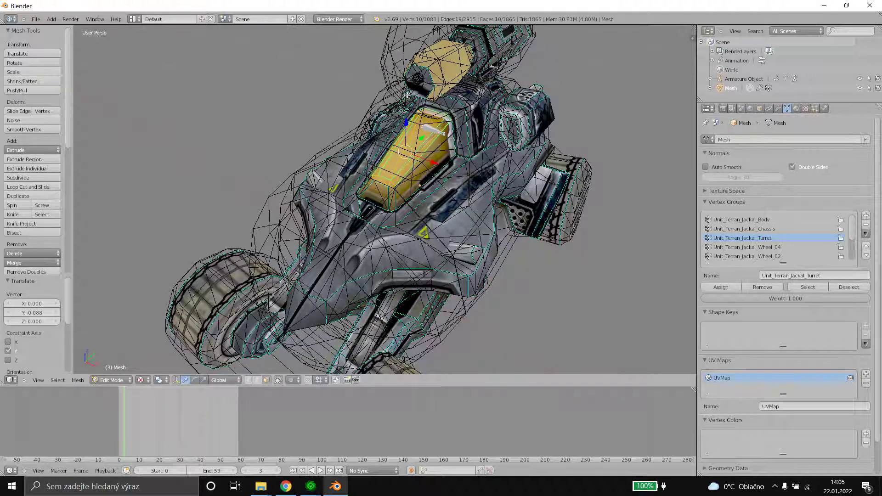
pyautogui.click(44, 74)
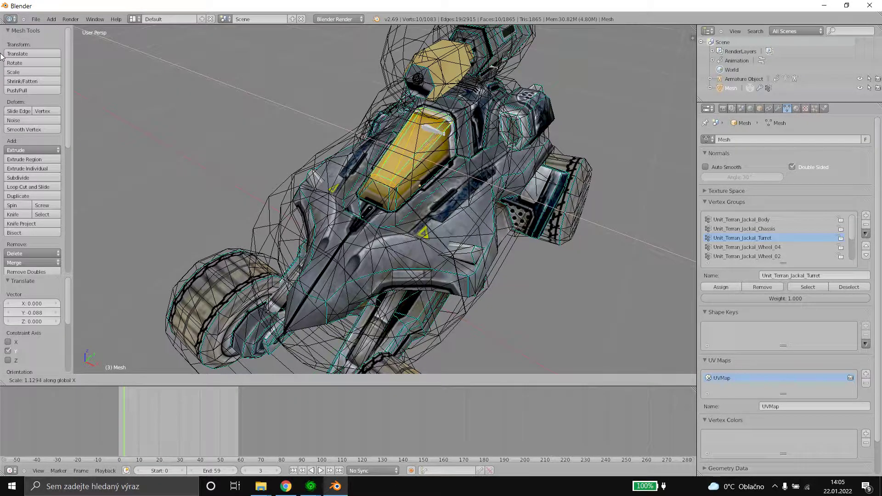
pyautogui.click(53, 73)
pyautogui.click(56, 71)
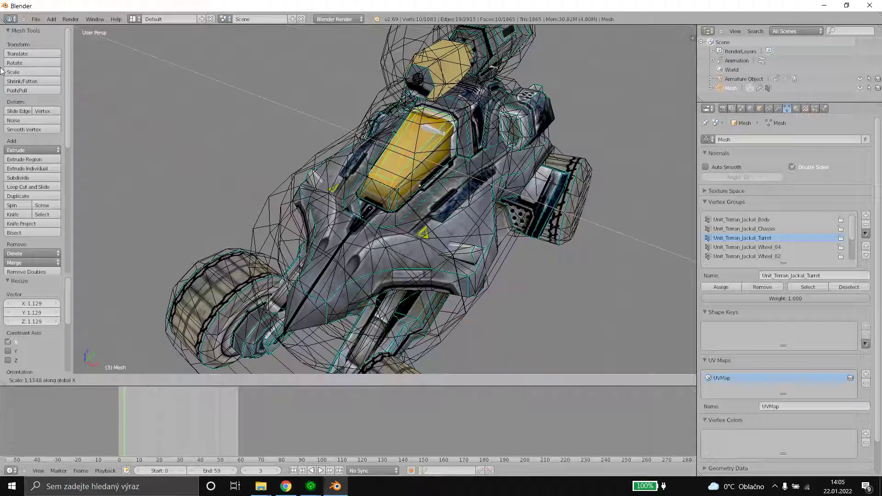
pyautogui.click(2, 68)
pyautogui.click(48, 72)
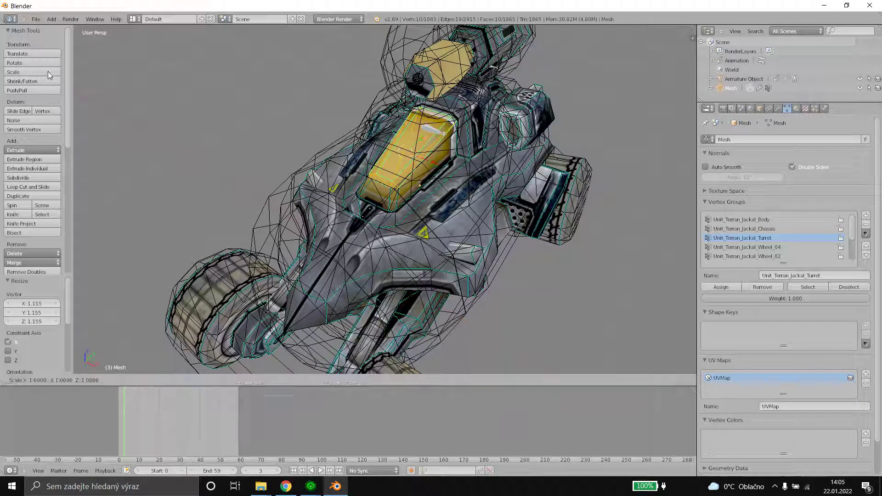
pyautogui.click(2, 70)
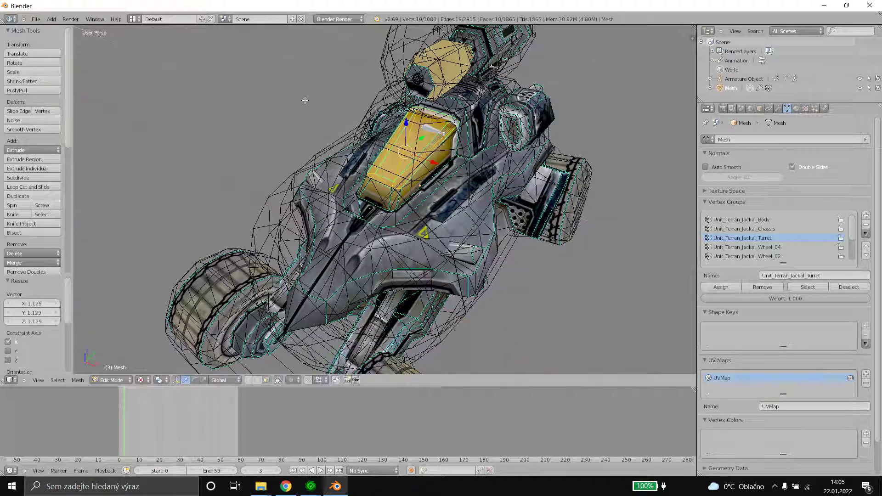
pyautogui.moveTo(304, 100); pyautogui.dragTo(496, 136, button='middle')
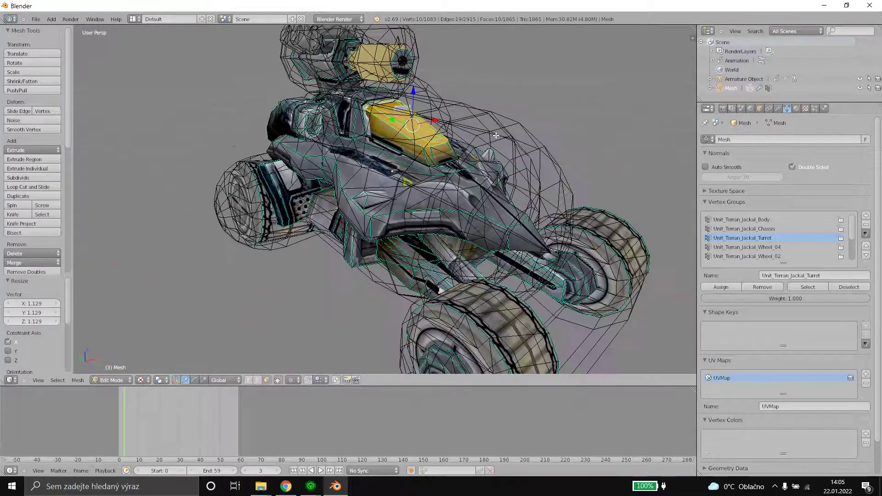
pyautogui.scroll(-3, 417, 143)
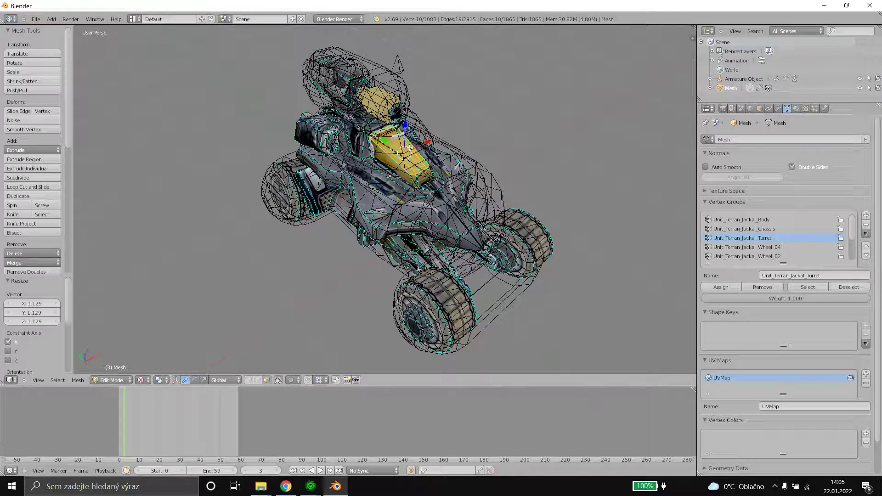
pyautogui.moveTo(409, 148); pyautogui.dragTo(409, 147, button='middle')
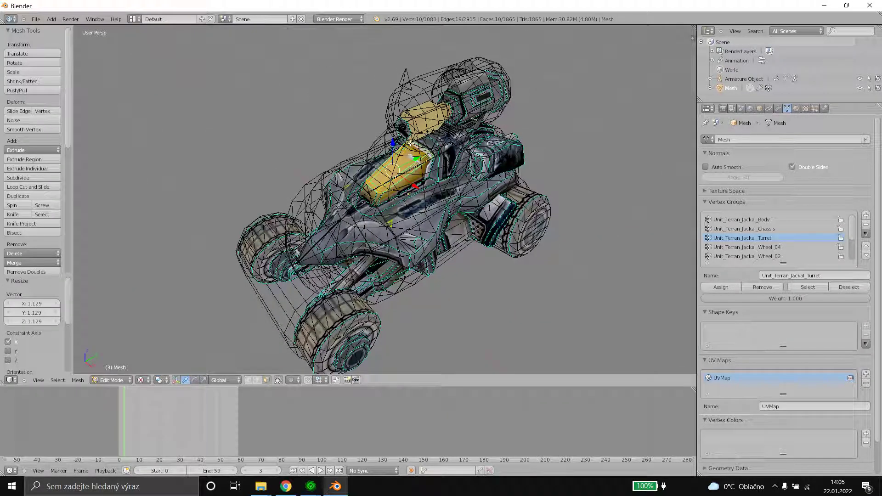